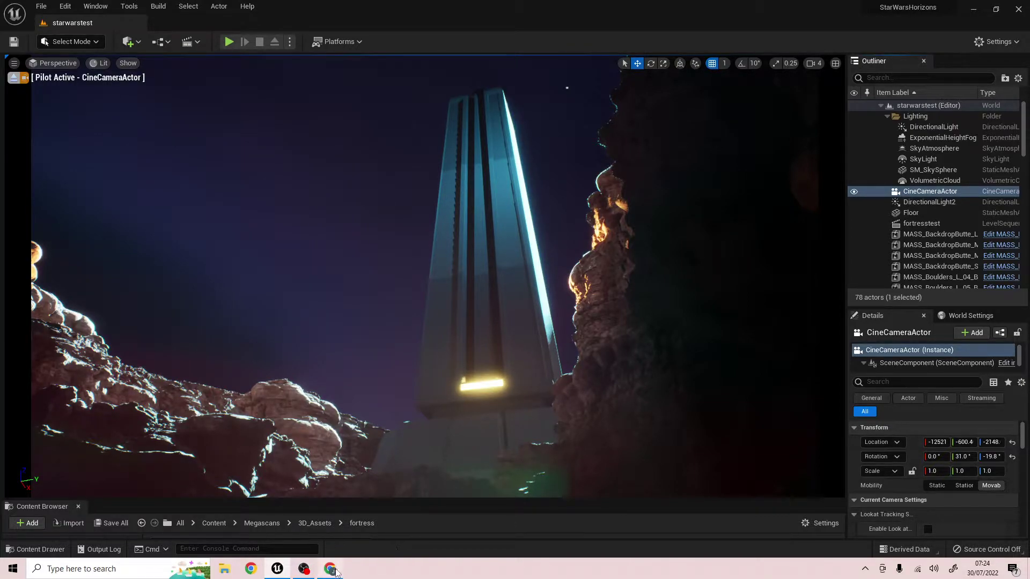
# Step: Switch to Chrome and look through the windmillart.net home and products pages for the JSplacement entry
pyautogui.click(336, 573)
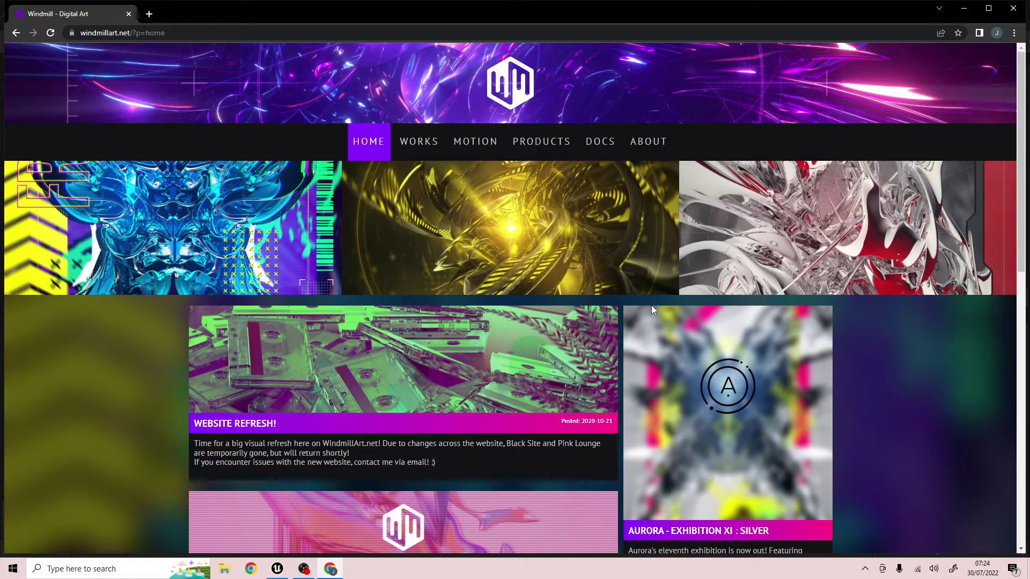
pyautogui.click(543, 141)
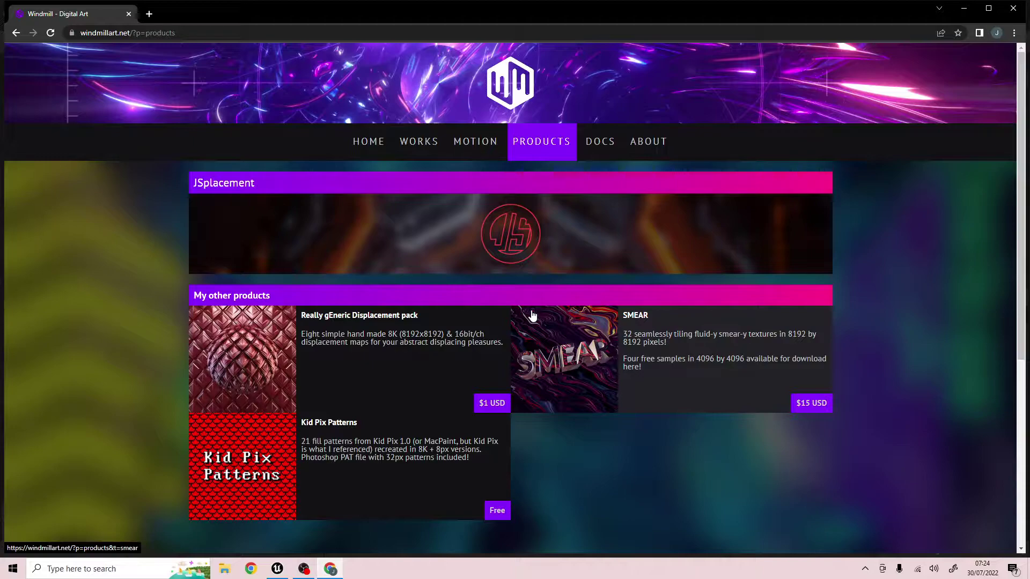
pyautogui.click(357, 142)
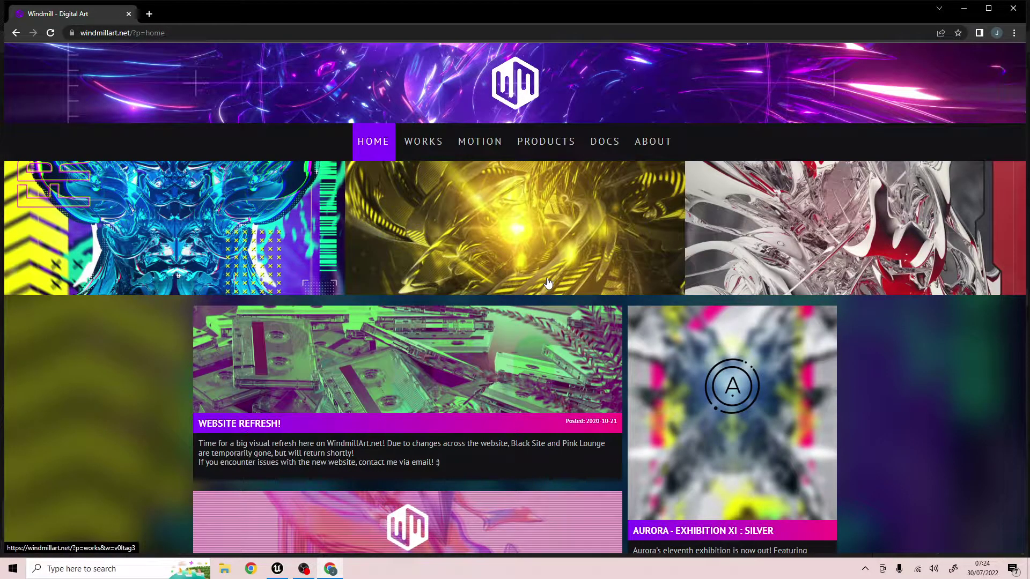
pyautogui.scroll(-10, 547, 283)
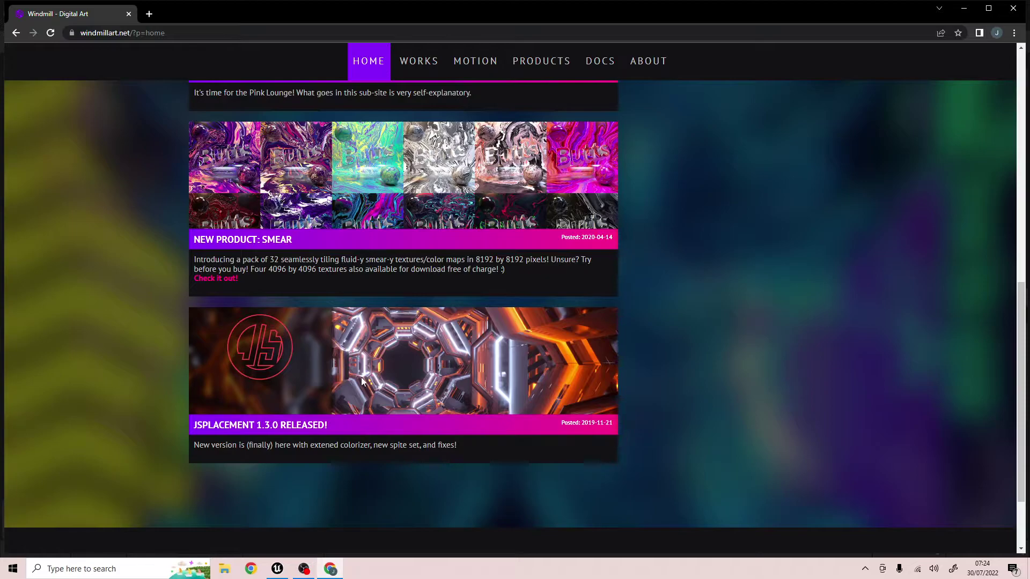
pyautogui.scroll(10, 375, 378)
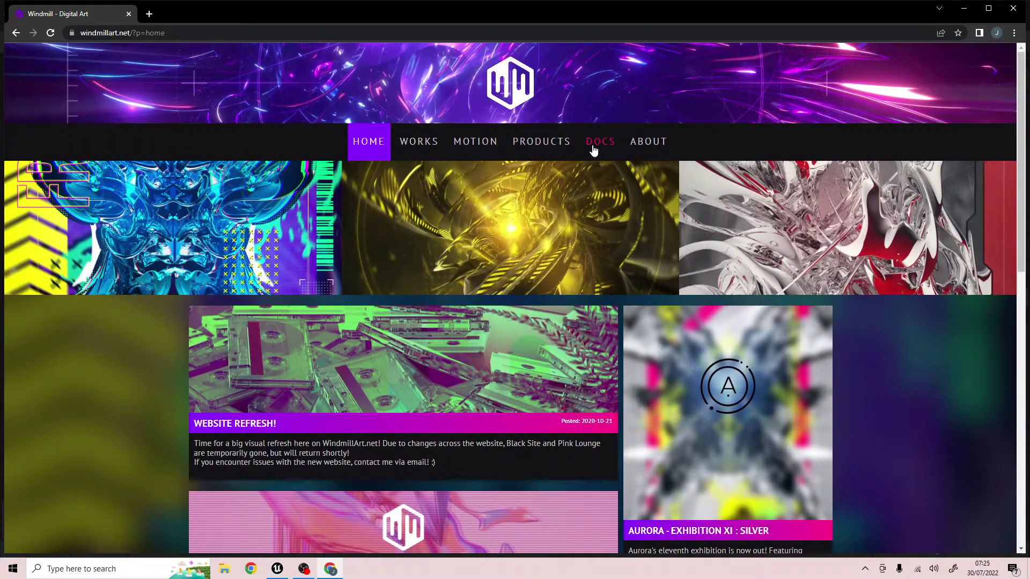
pyautogui.click(964, 12)
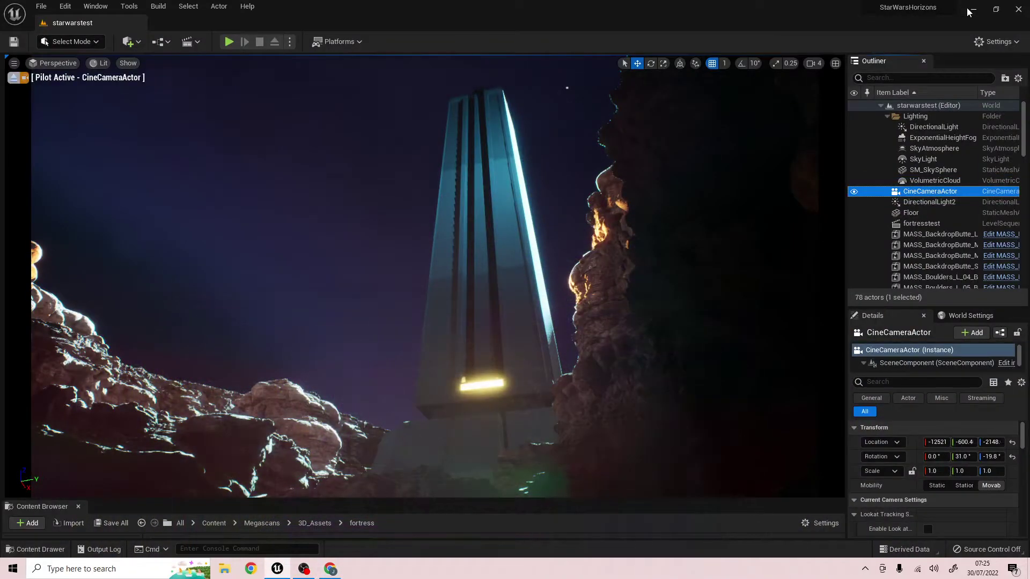
# Step: Launch JSplacement from the desktop and load its JSplacement: 2 generator
pyautogui.click(969, 11)
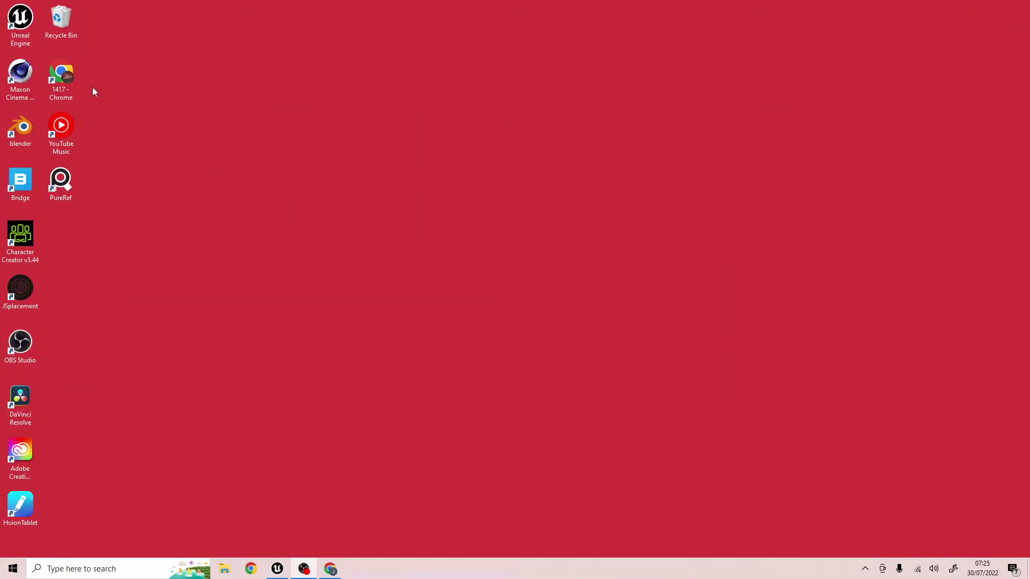
pyautogui.doubleClick(21, 289)
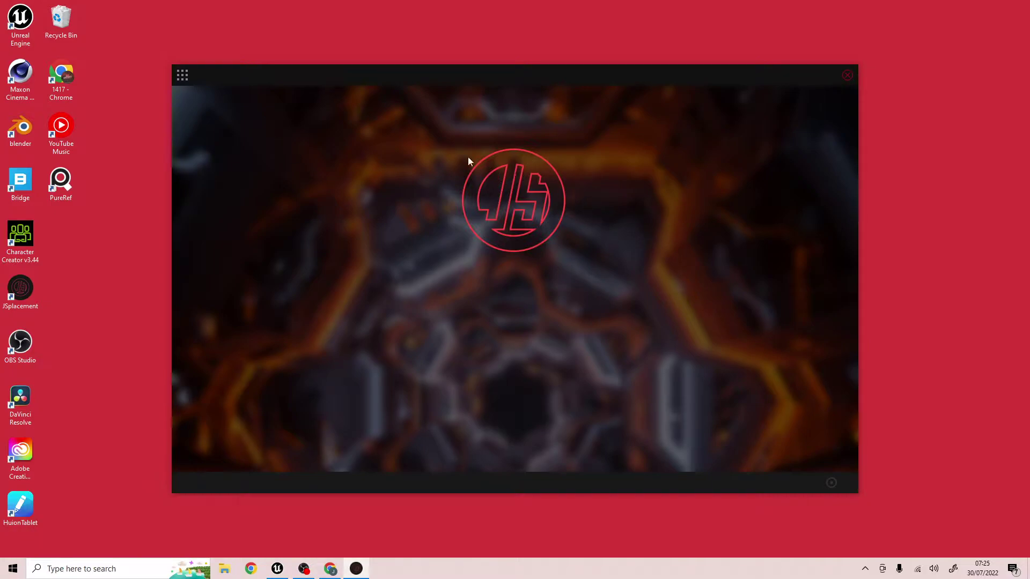
pyautogui.click(183, 76)
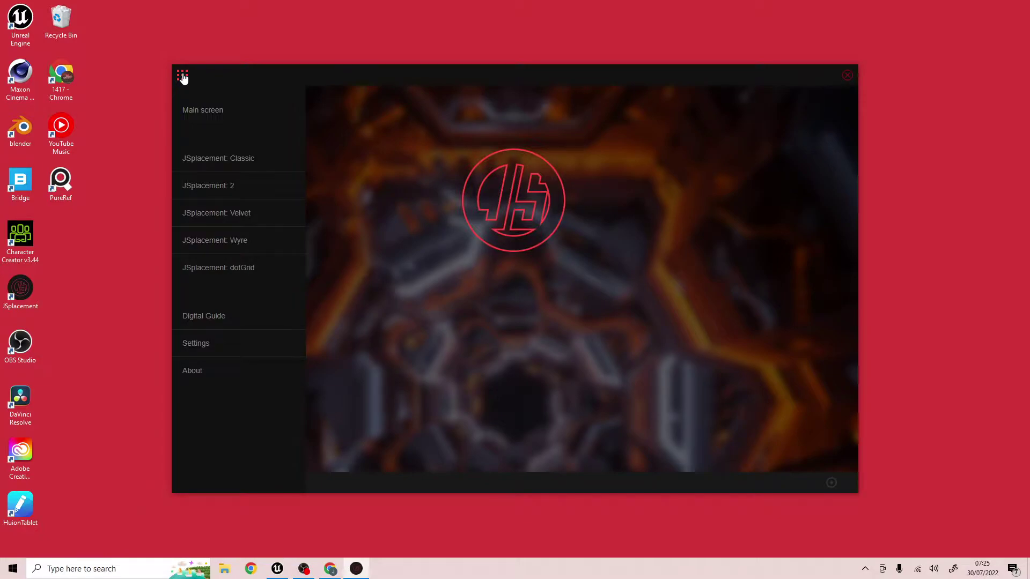
pyautogui.click(218, 188)
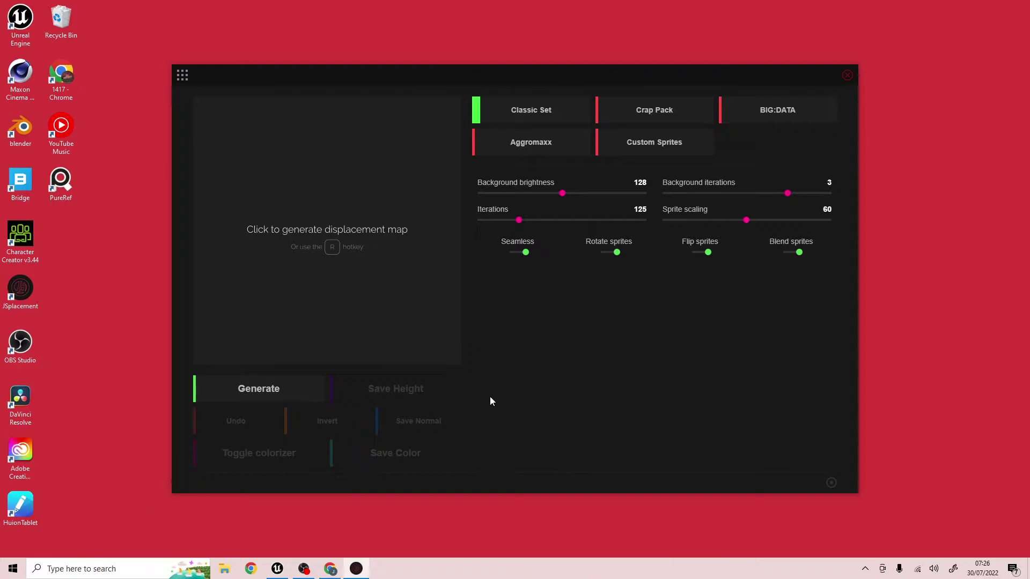
# Step: Generate a displacement map using the Crap Pack sprite set with 330 iterations
pyautogui.click(259, 390)
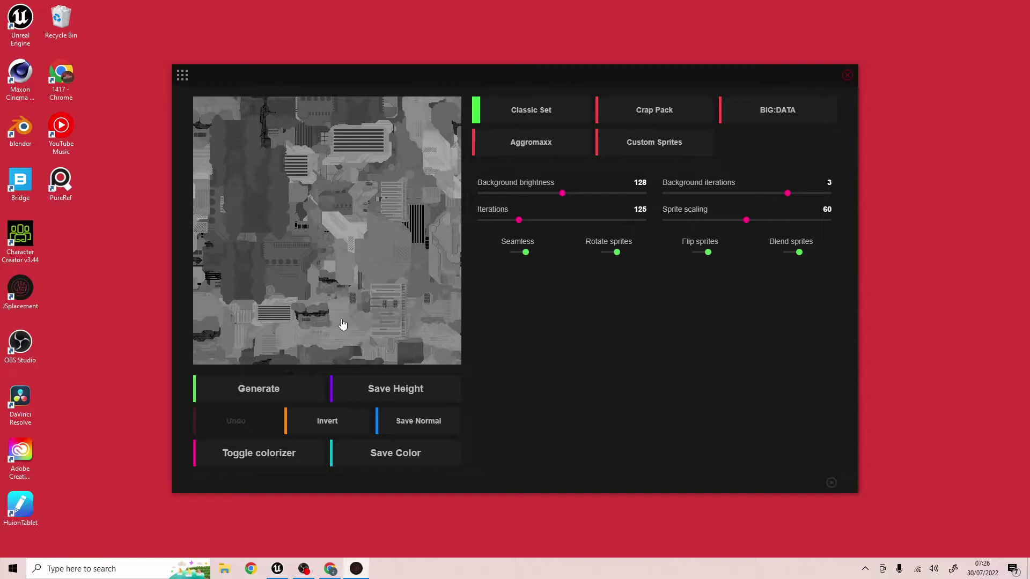
pyautogui.click(653, 111)
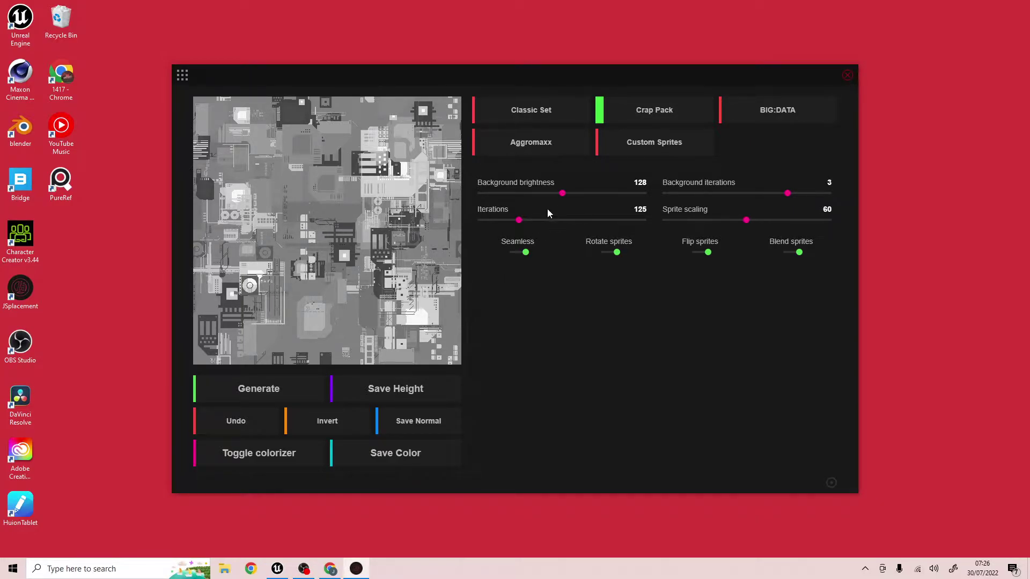
pyautogui.moveTo(519, 221); pyautogui.dragTo(646, 220)
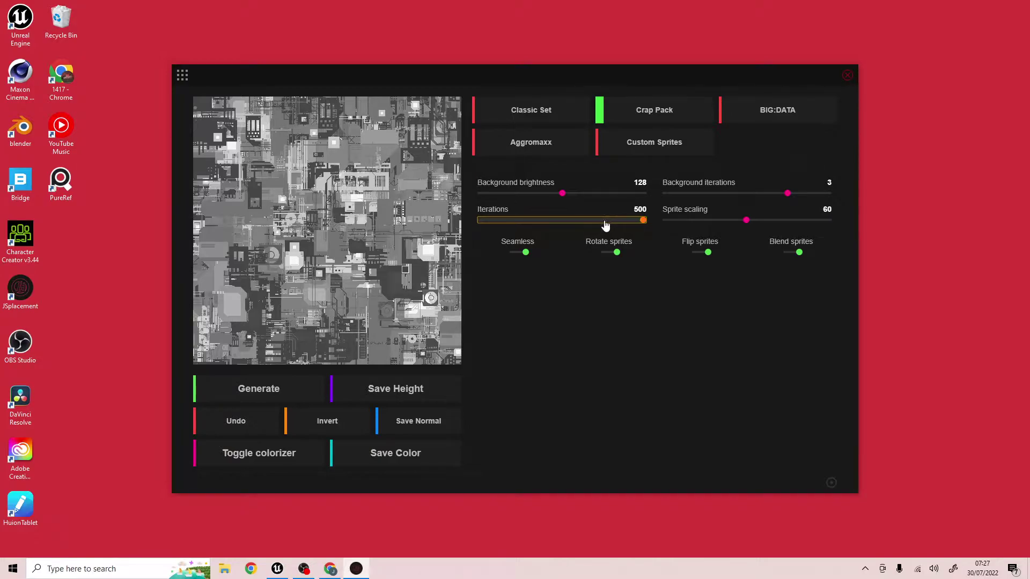
pyautogui.click(587, 221)
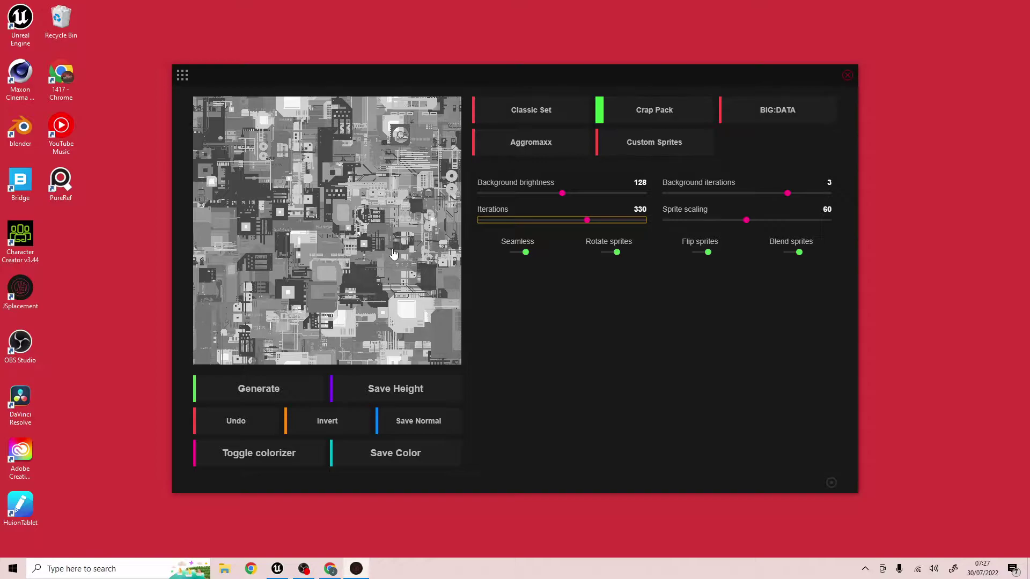
# Step: Save the generated texture's height map and normal map to the Downloads folder under their default file names
pyautogui.click(413, 393)
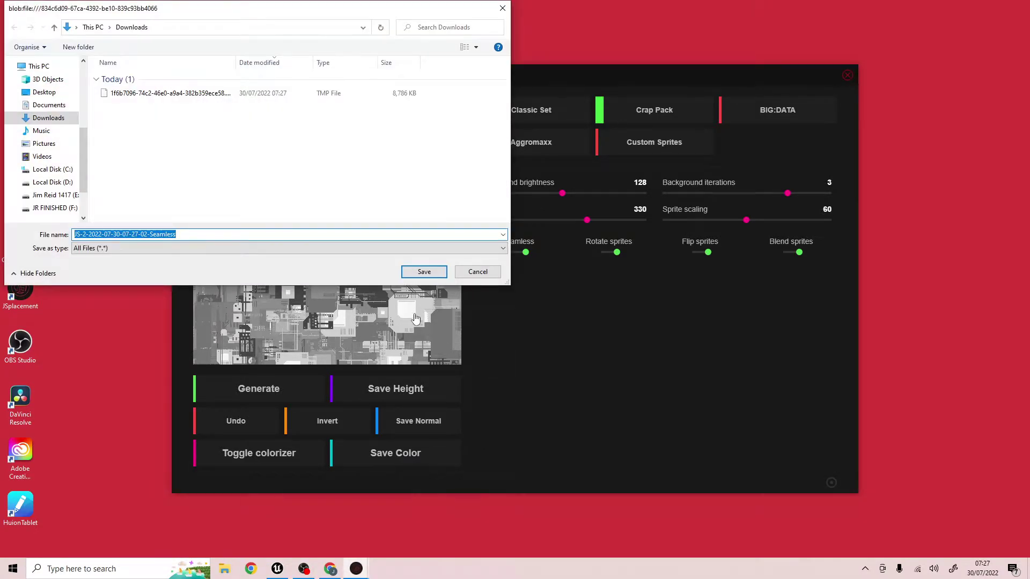
pyautogui.click(426, 272)
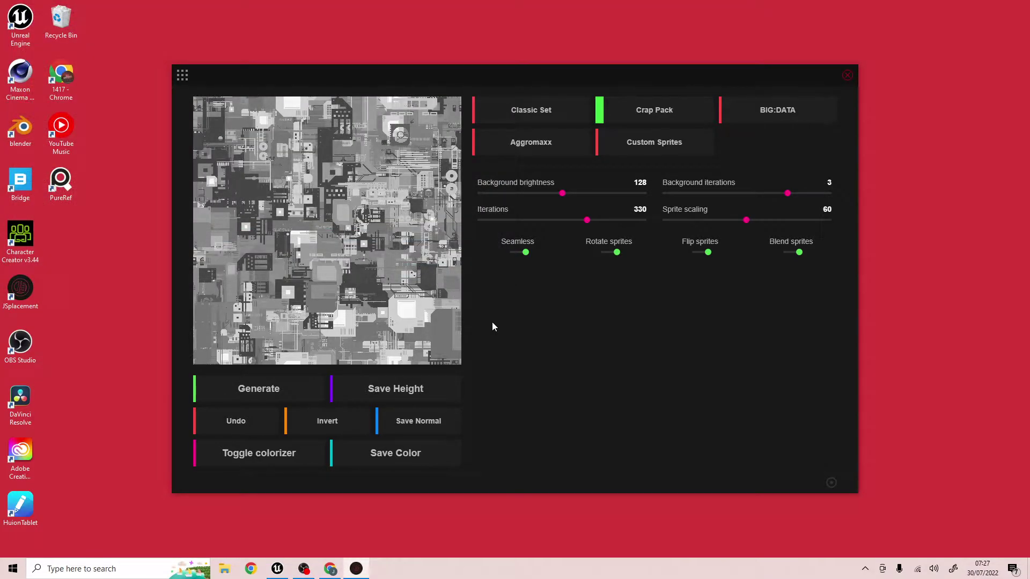
pyautogui.click(418, 426)
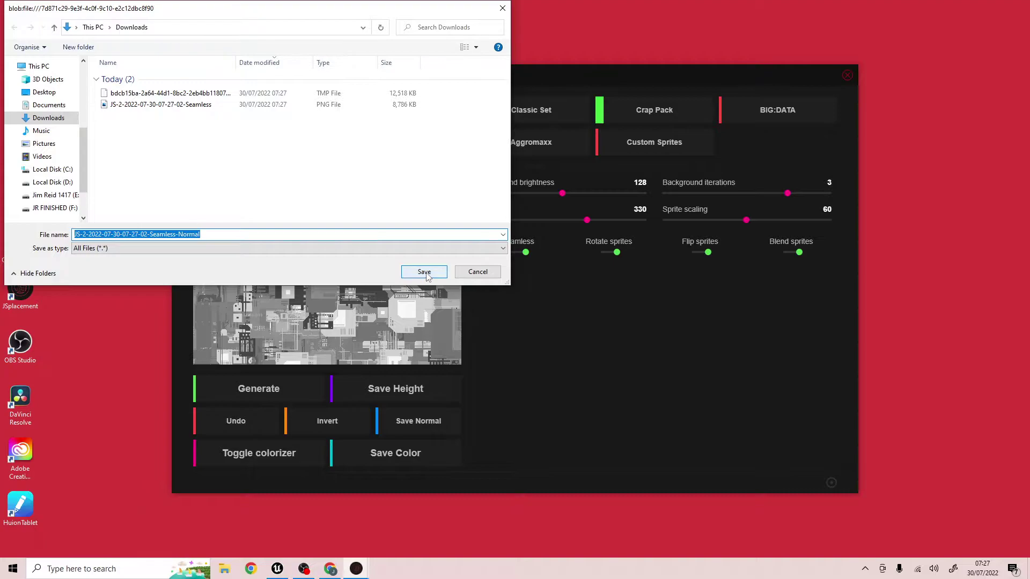
pyautogui.click(424, 272)
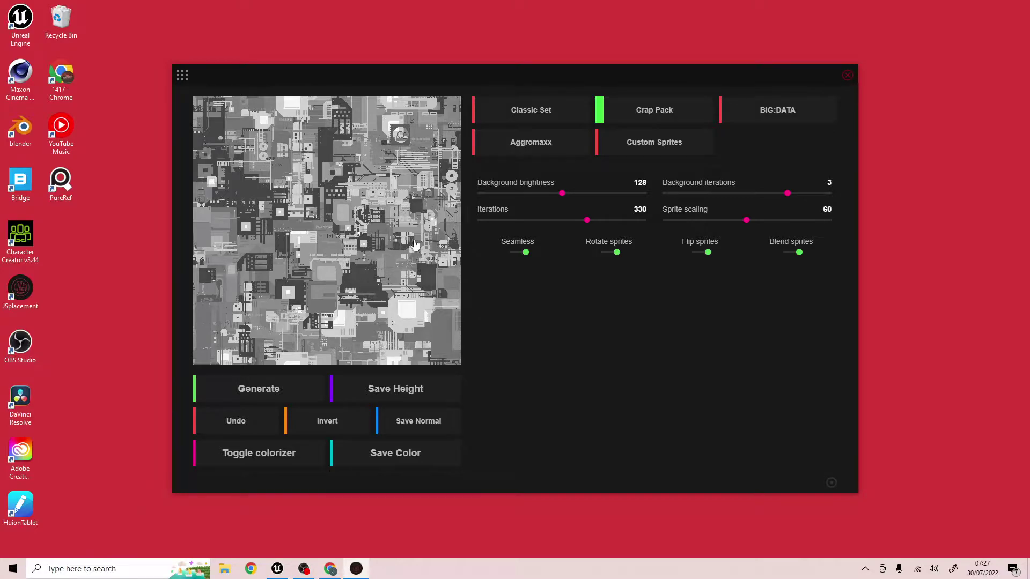
# Step: Load the JSplacement: dotGrid generator and generate a dot pattern map
pyautogui.click(183, 78)
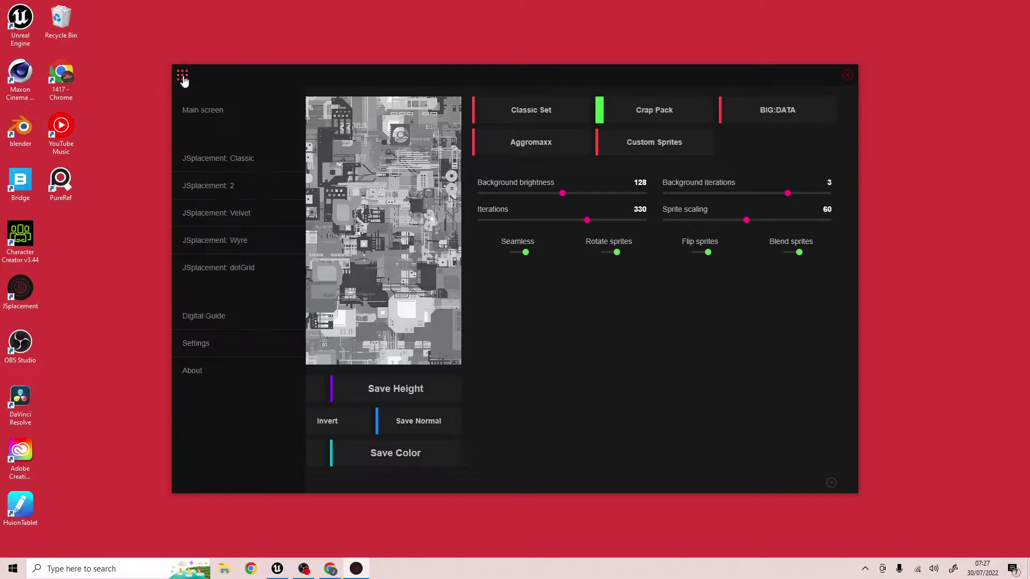
pyautogui.click(240, 270)
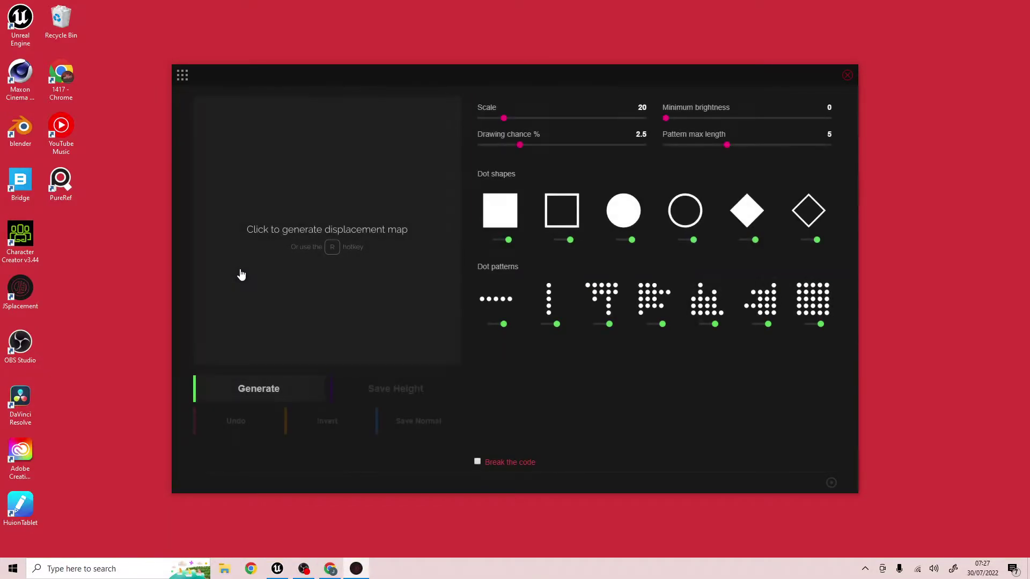
pyautogui.click(185, 77)
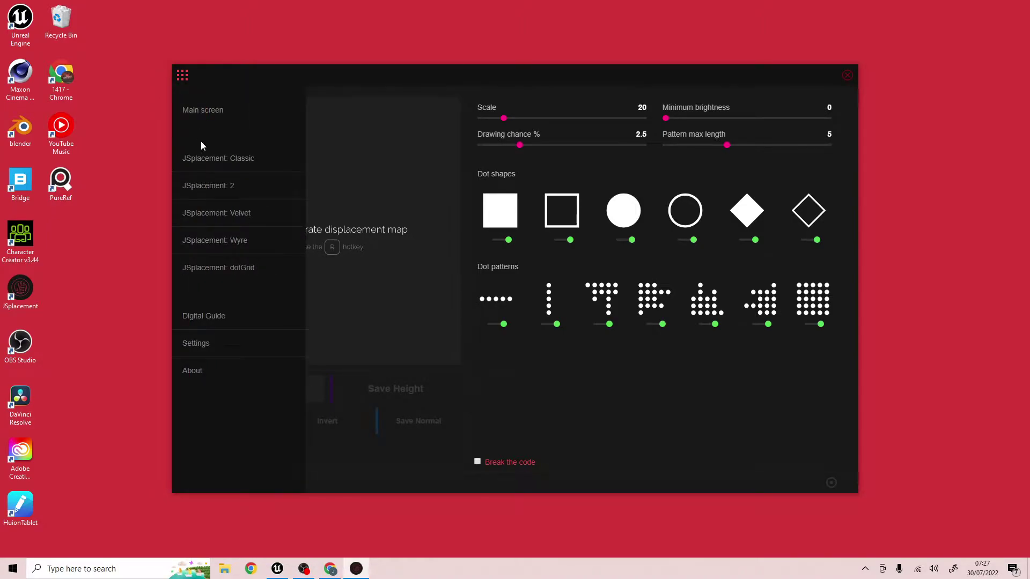
pyautogui.click(239, 272)
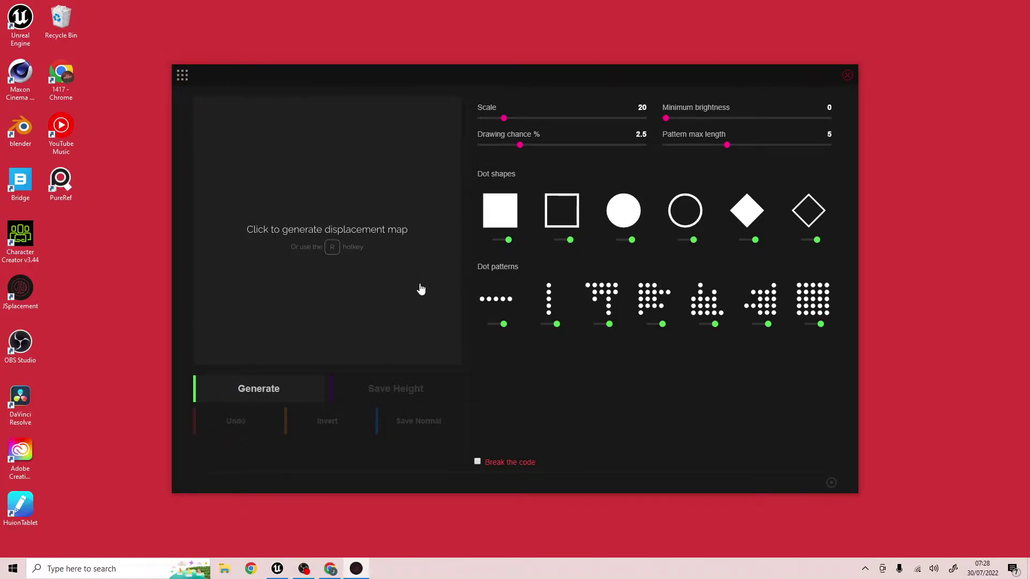
pyautogui.click(294, 384)
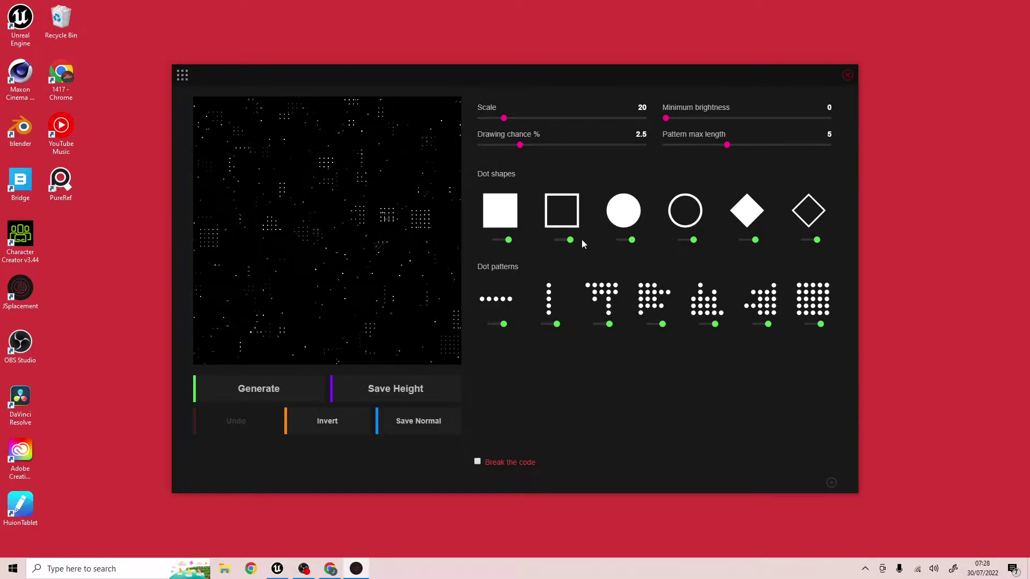
# Step: Regenerate the dot pattern with only the filled square shape enabled, a drawing chance of 0.1% and a scale of 10
pyautogui.click(631, 240)
pyautogui.click(755, 240)
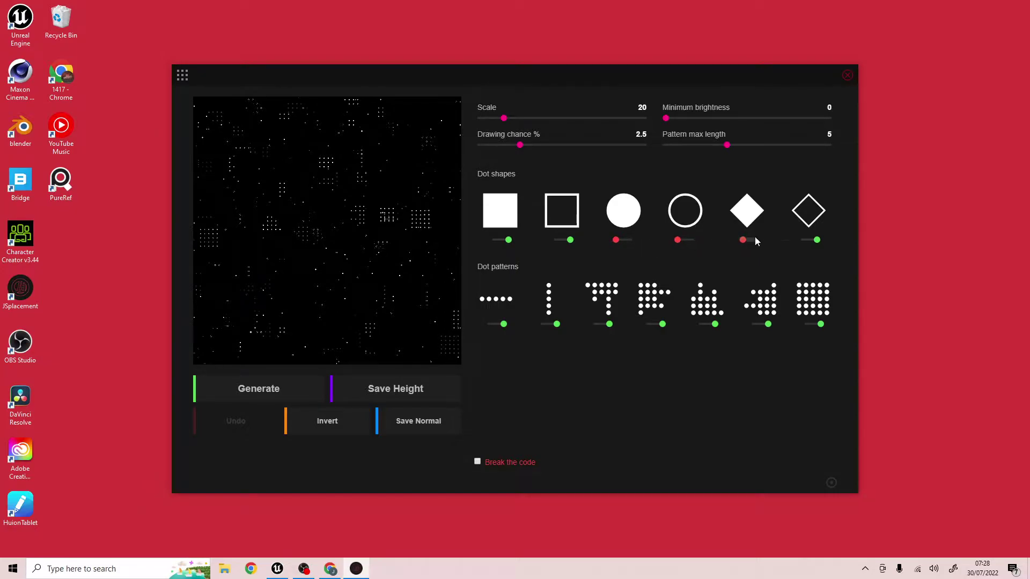
pyautogui.click(816, 240)
pyautogui.click(567, 240)
pyautogui.moveTo(520, 147)
pyautogui.mouseDown()
pyautogui.moveTo(481, 145)
pyautogui.moveTo(503, 118)
pyautogui.moveTo(480, 118)
pyautogui.mouseUp()
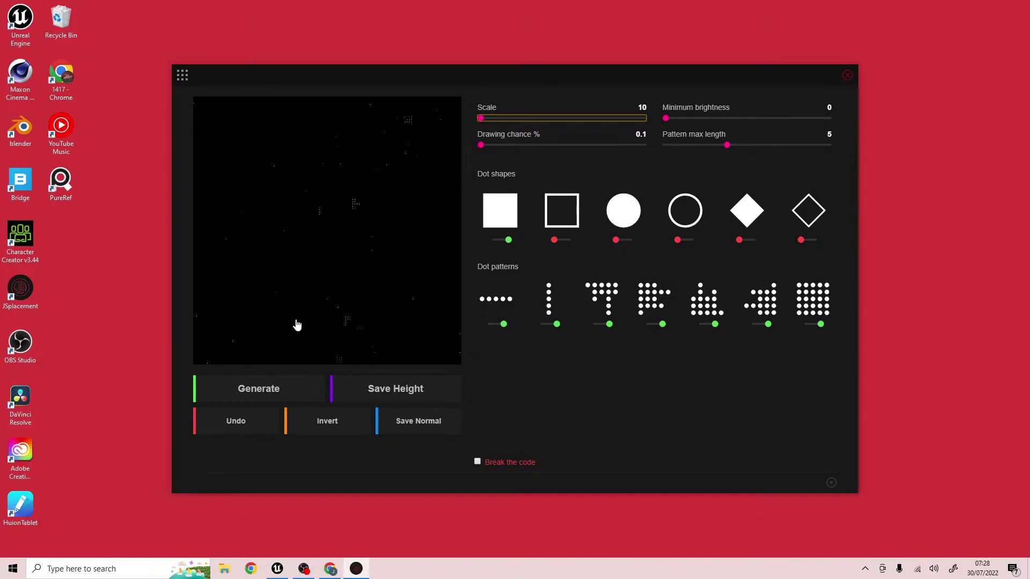
pyautogui.click(413, 394)
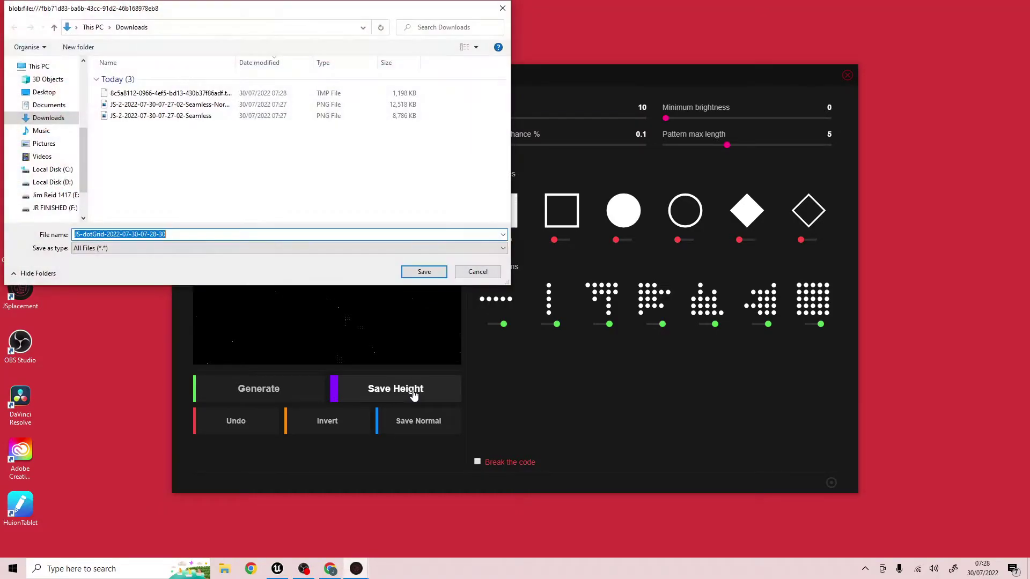
pyautogui.click(424, 272)
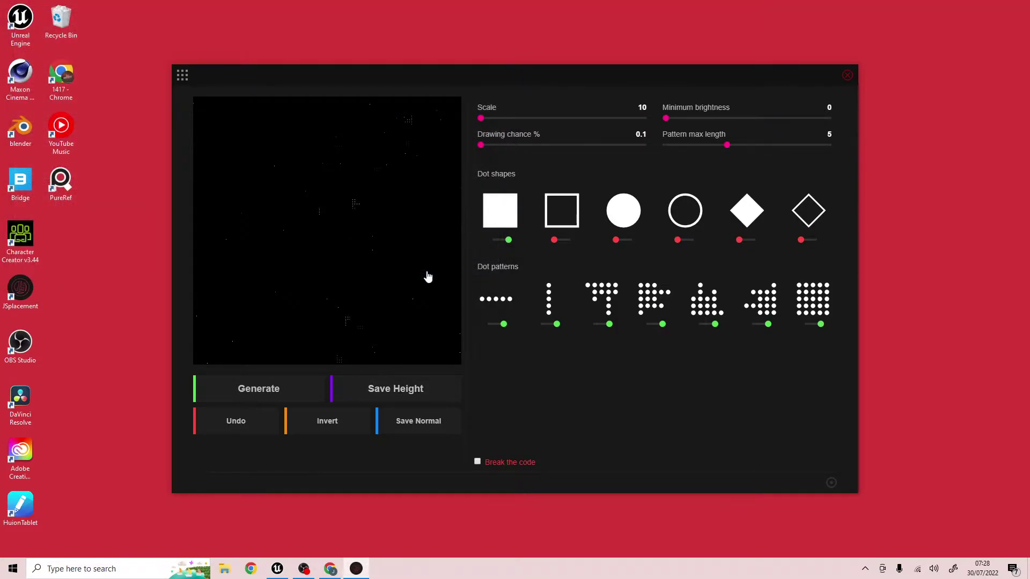
# Step: Switch to Unreal Editor and import the three JSplacement textures from Downloads into the fortress folder, accepting the normal map import
pyautogui.moveTo(287, 566)
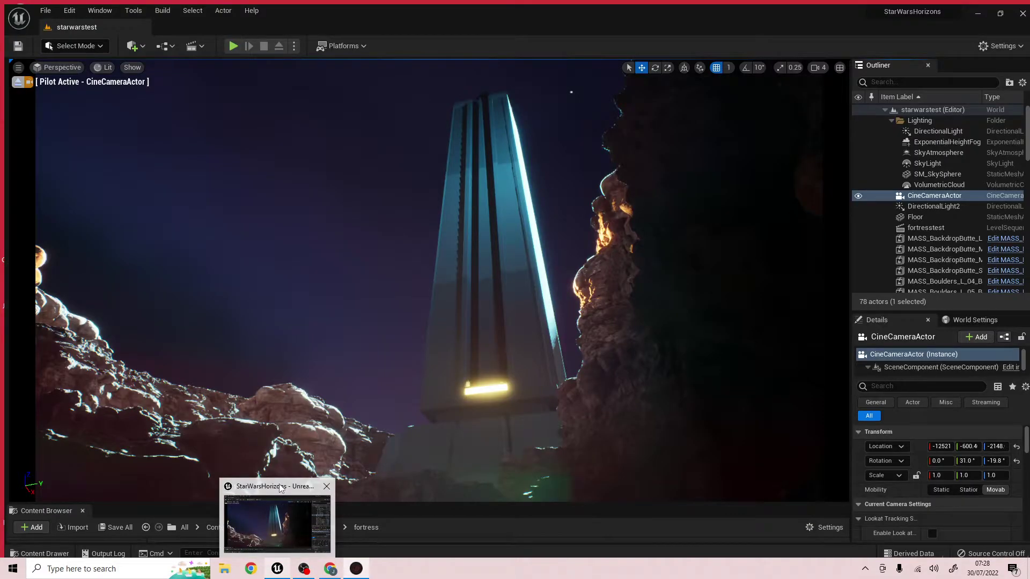
pyautogui.click(279, 488)
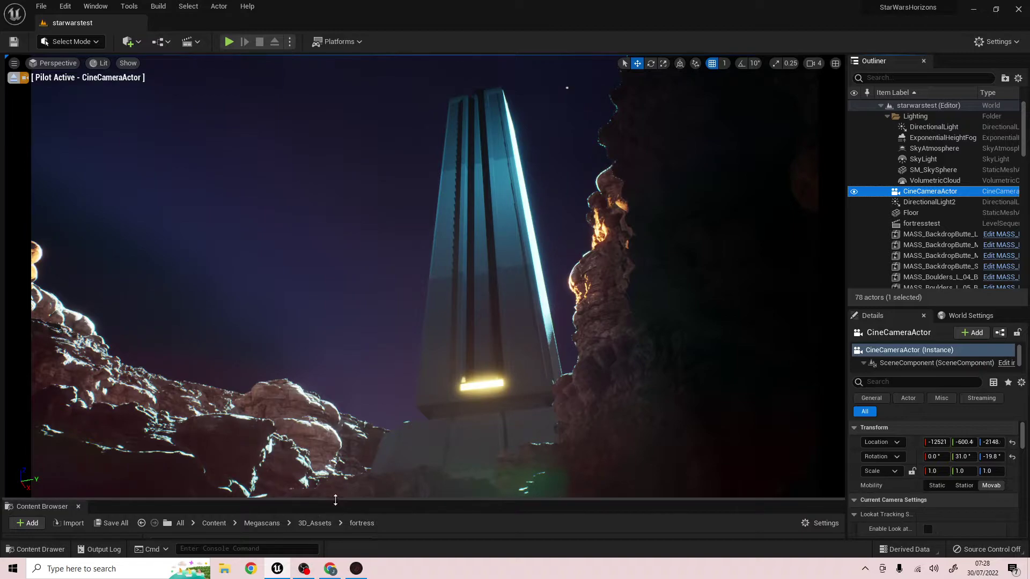
pyautogui.moveTo(333, 501); pyautogui.dragTo(331, 335)
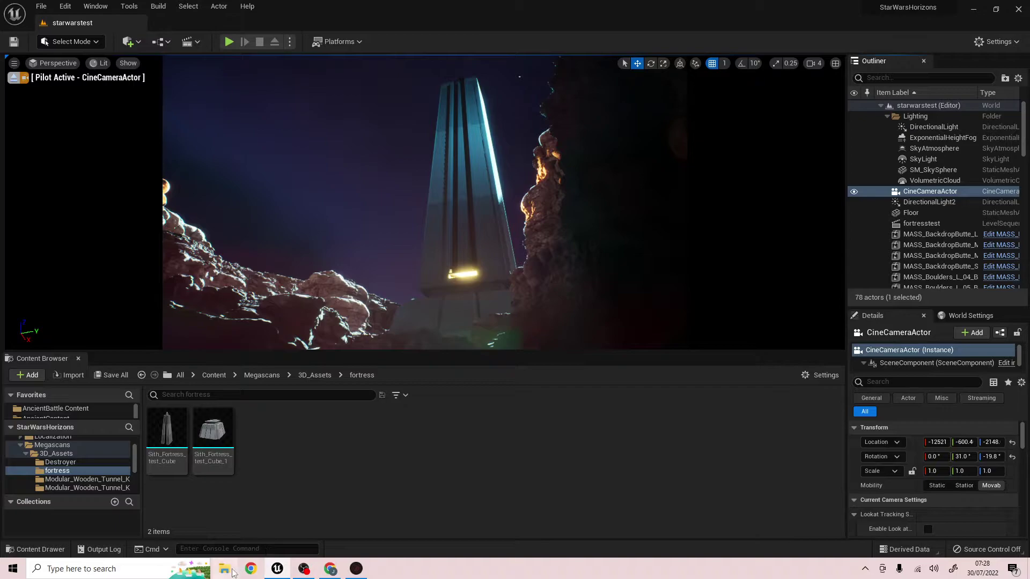
pyautogui.click(224, 568)
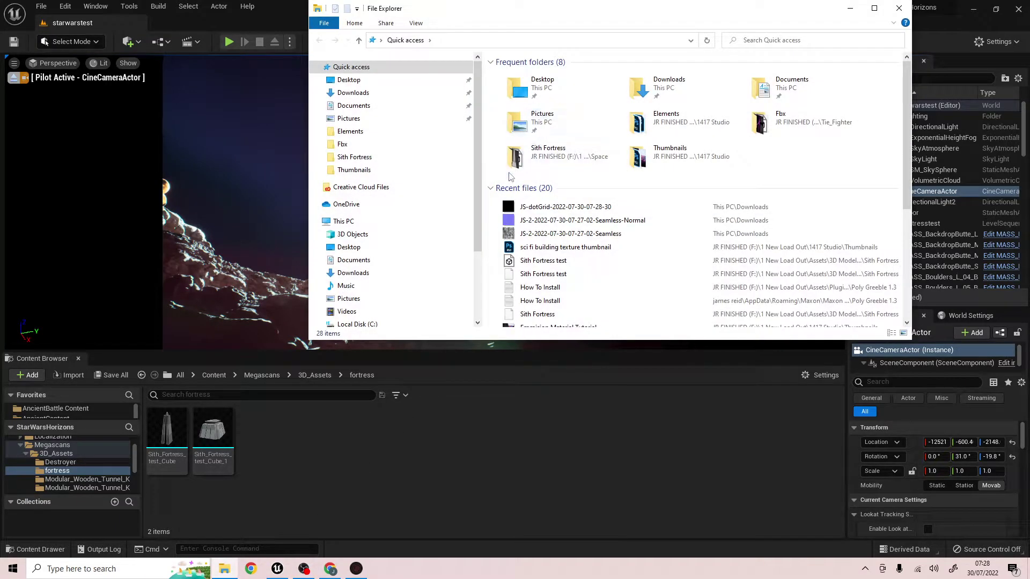
pyautogui.click(380, 106)
pyautogui.click(353, 92)
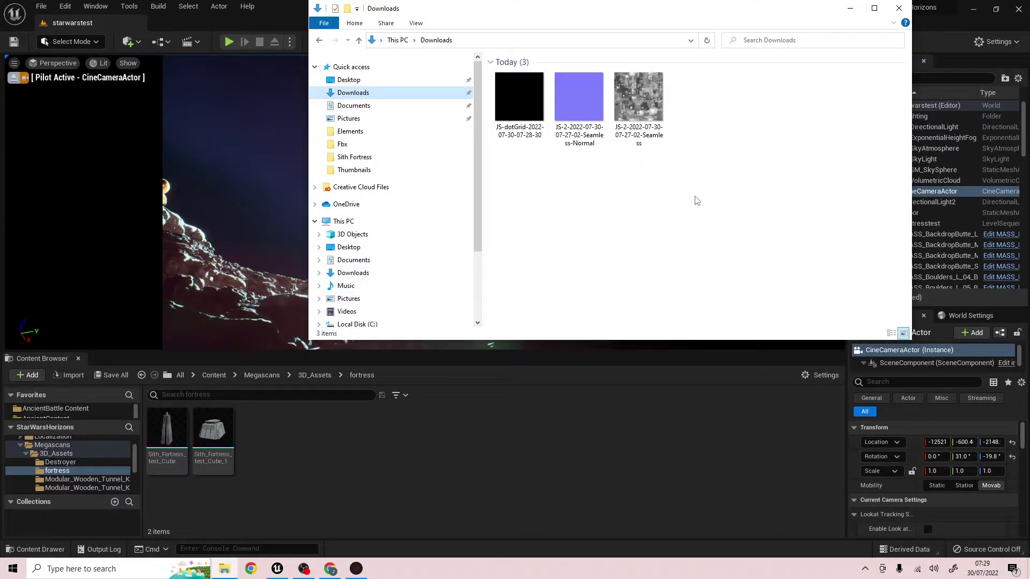
pyautogui.moveTo(723, 197); pyautogui.dragTo(504, 360)
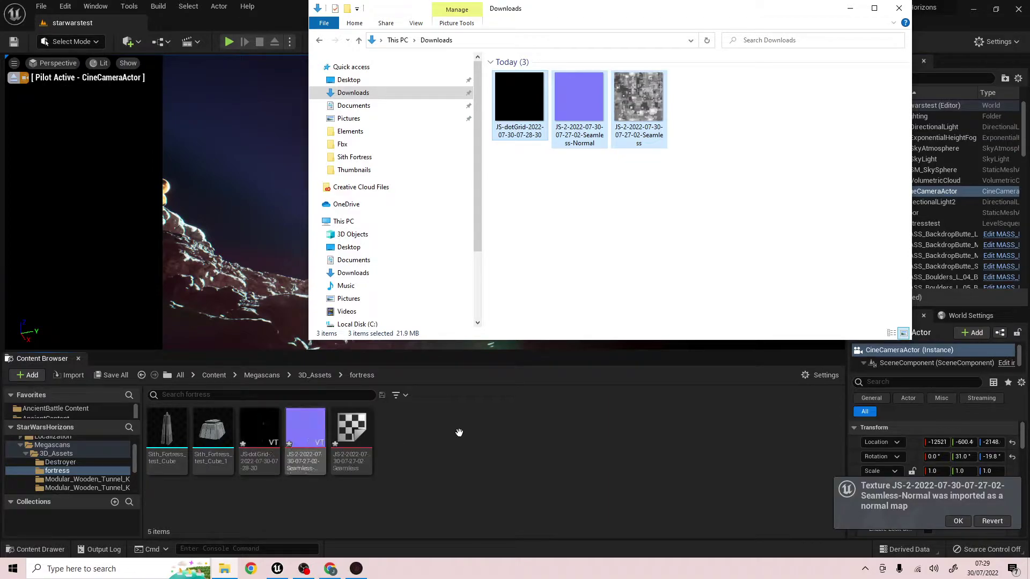
pyautogui.click(955, 520)
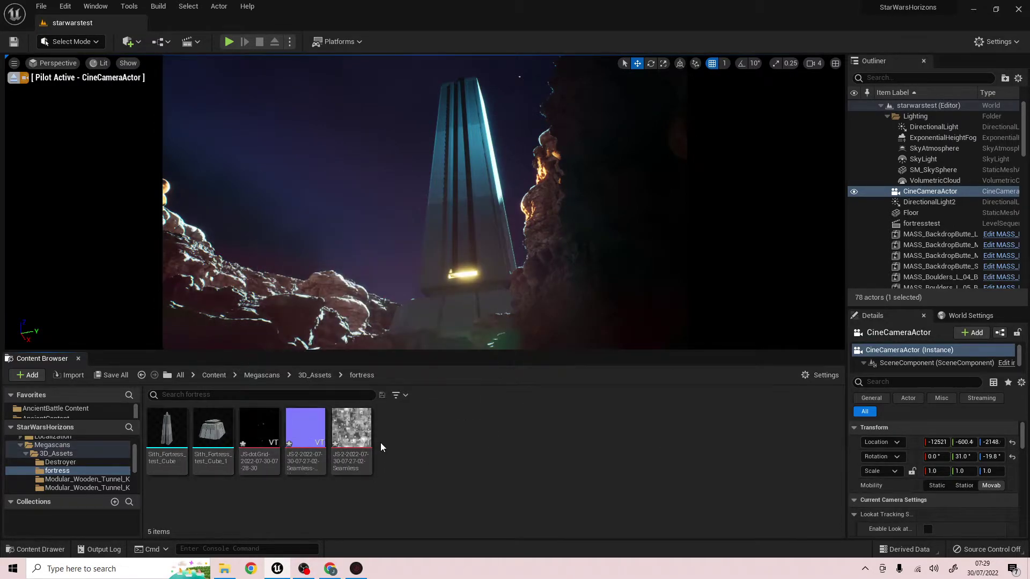
# Step: Create a new material named Fortress_Material in the fortress folder
pyautogui.rightClick(419, 438)
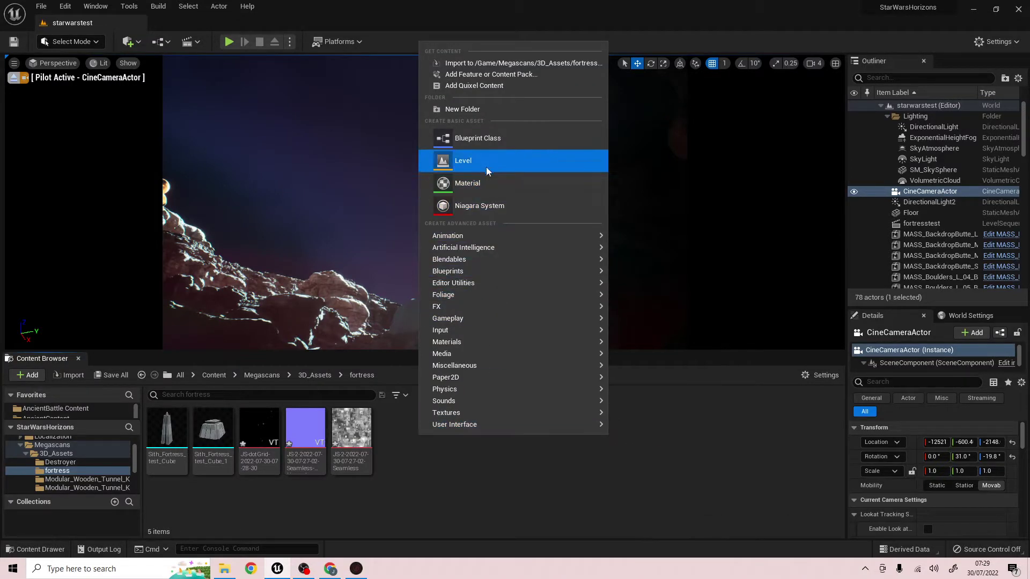
pyautogui.click(490, 182)
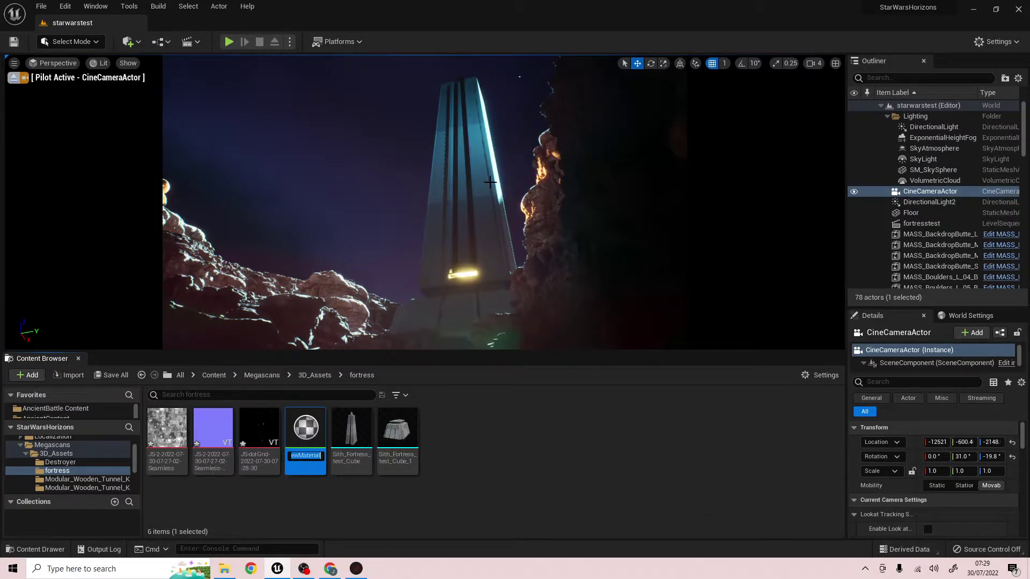
pyautogui.write('F')
pyautogui.write('ortress_M')
pyautogui.write('ater')
pyautogui.write('ial')
pyautogui.press('Return')
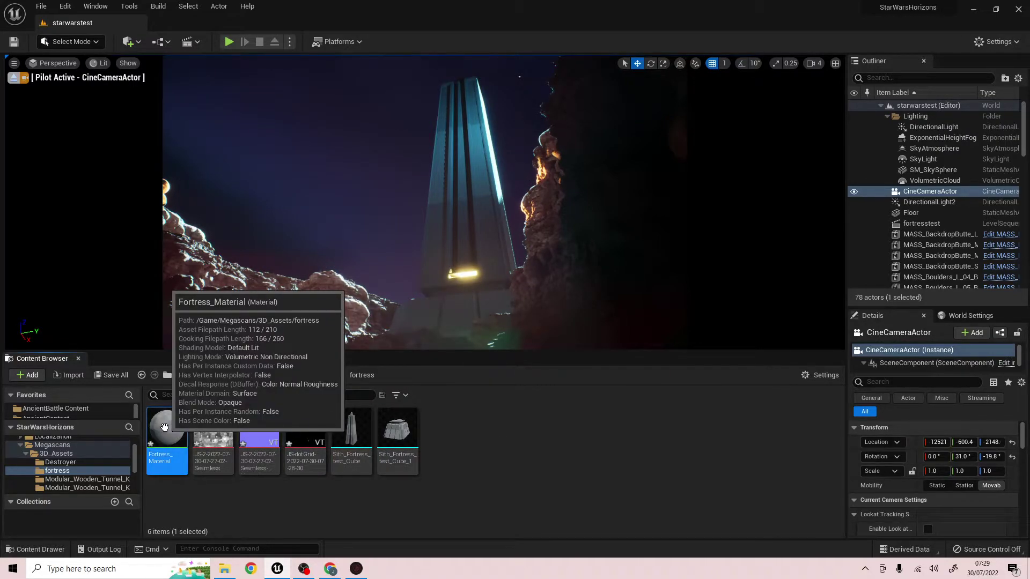
# Step: Open Fortress_Material in a maximized material editor, leaving empty graph space before the material's input pins
pyautogui.doubleClick(165, 427)
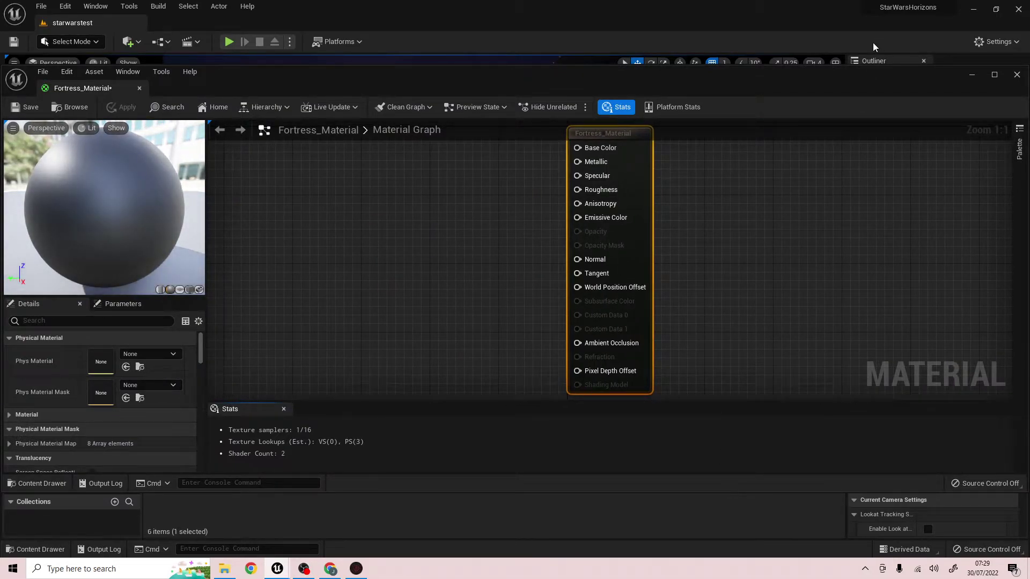
pyautogui.click(999, 76)
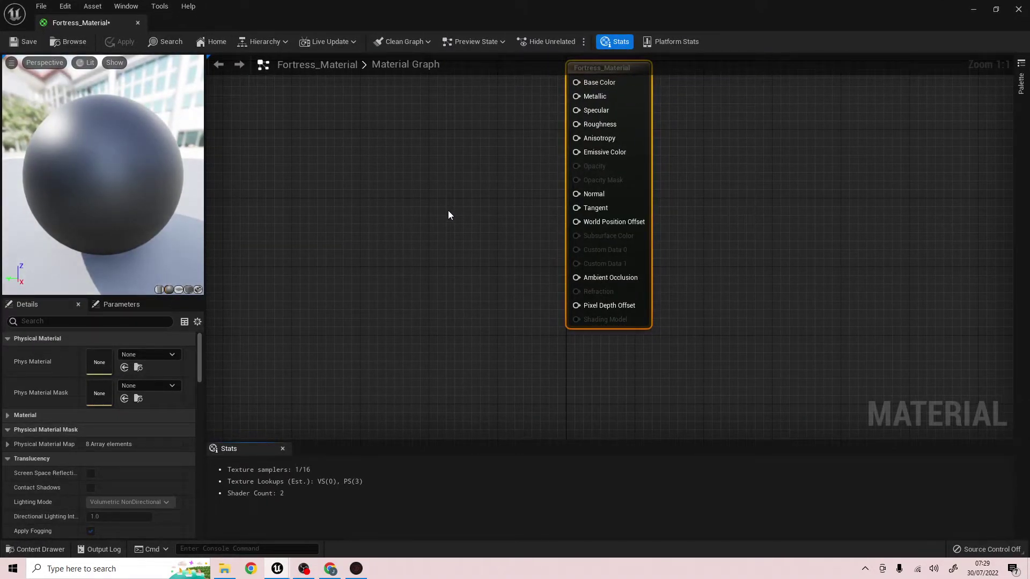
pyautogui.moveTo(449, 212); pyautogui.dragTo(614, 269, button='right')
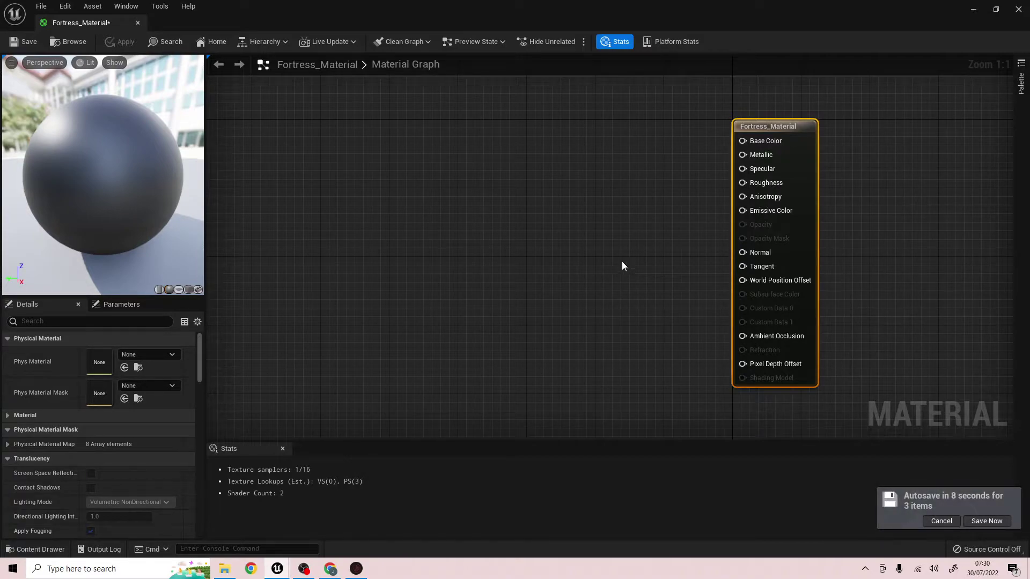
# Step: Arrange the Fortress_Material editor and the main StarWarsHorizons editor window side by side
pyautogui.click(995, 10)
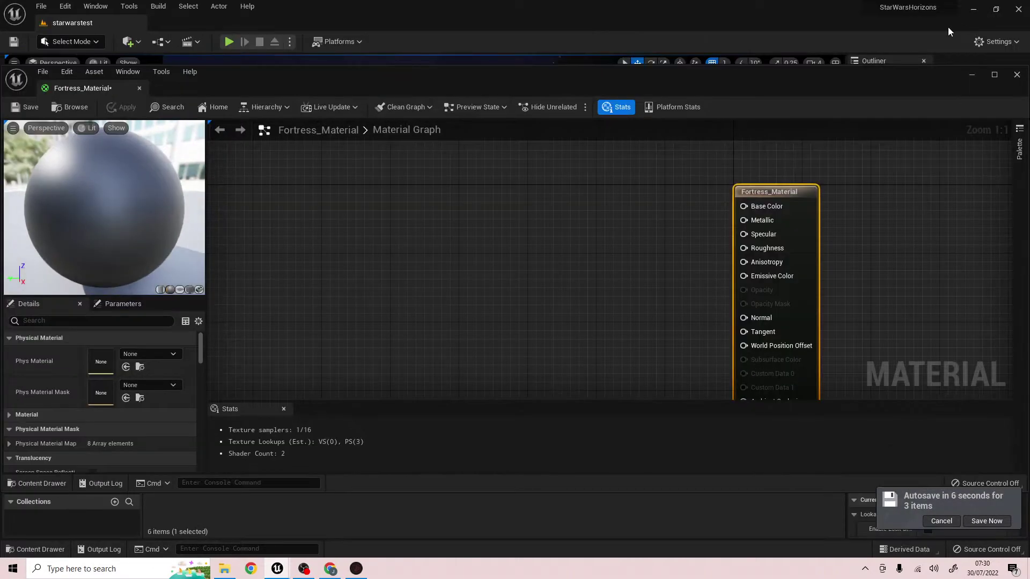
pyautogui.moveTo(617, 64); pyautogui.dragTo(599, 14)
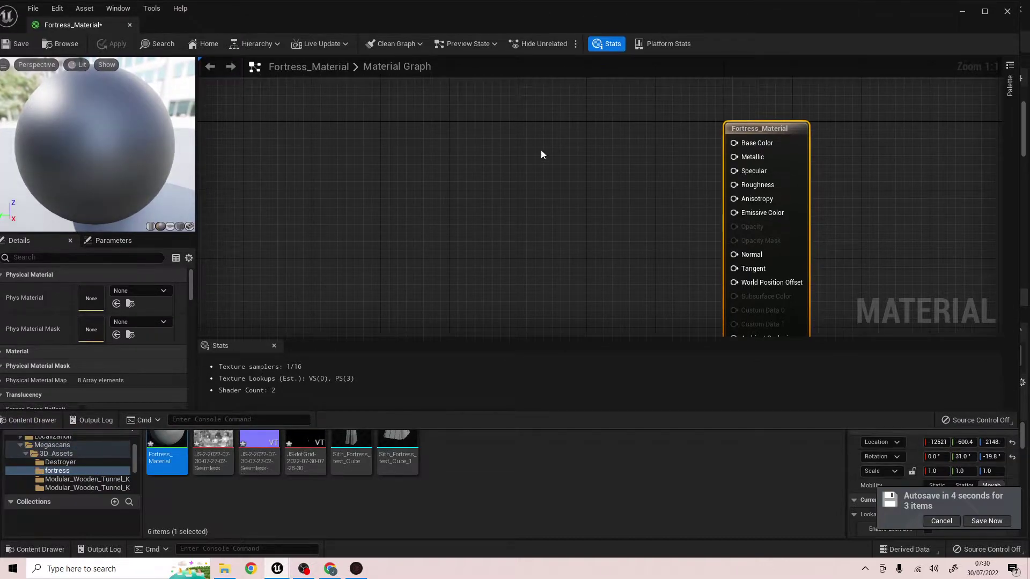
pyautogui.click(311, 515)
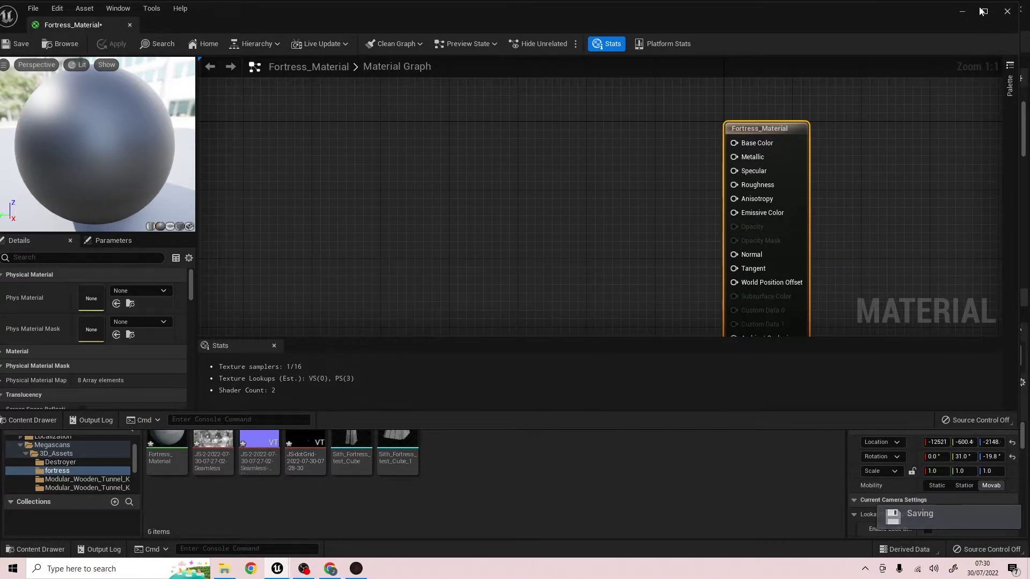
pyautogui.doubleClick(879, 24)
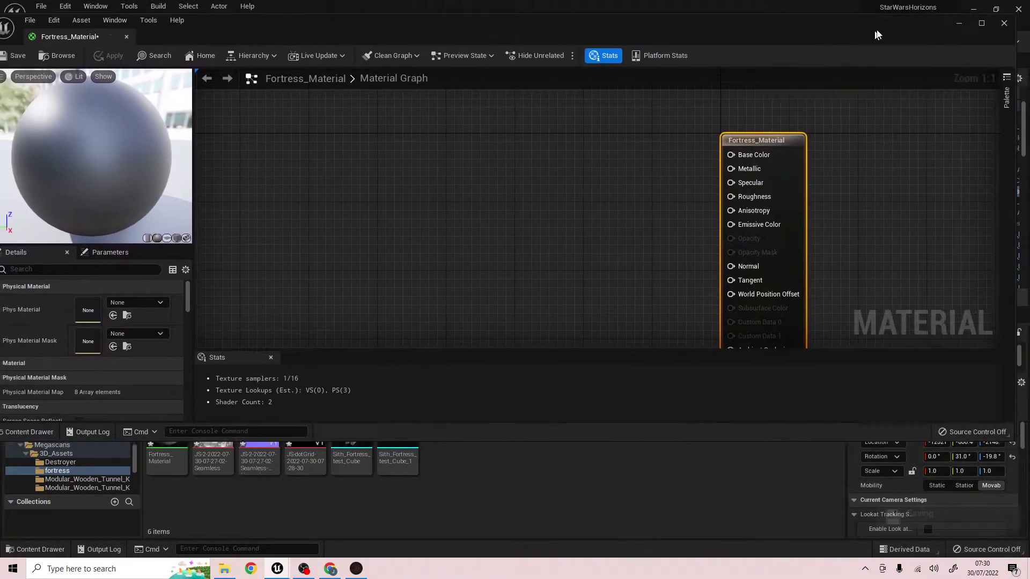
pyautogui.moveTo(878, 35); pyautogui.dragTo(1029, 38)
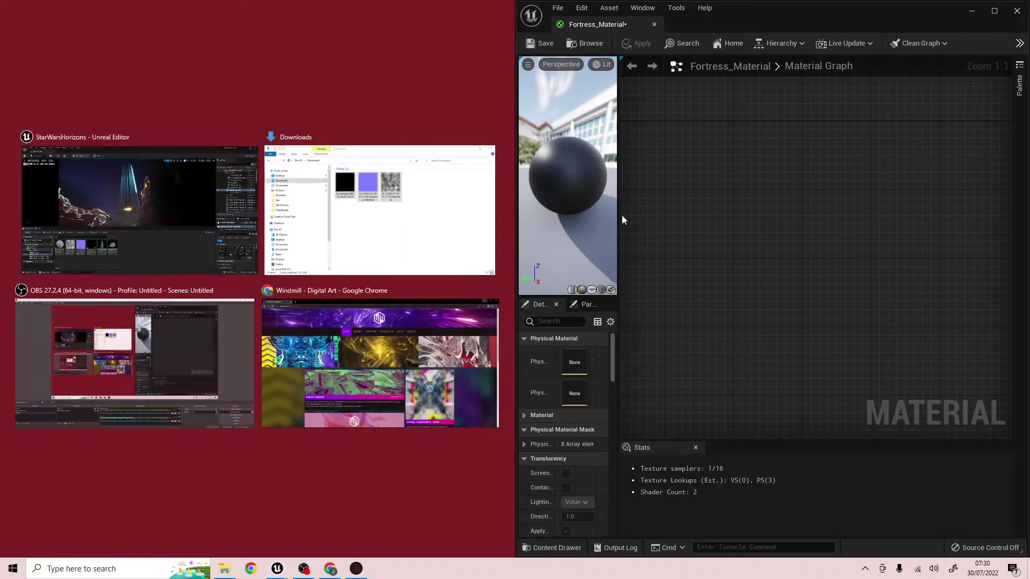
pyautogui.click(156, 214)
# Step: Add the height, normal and dotGrid JSplacement textures to the material graph as texture samples, and maximize the material editor again
pyautogui.click(146, 429)
pyautogui.keyDown('ctrl'); pyautogui.click(198, 429); pyautogui.keyUp('ctrl')
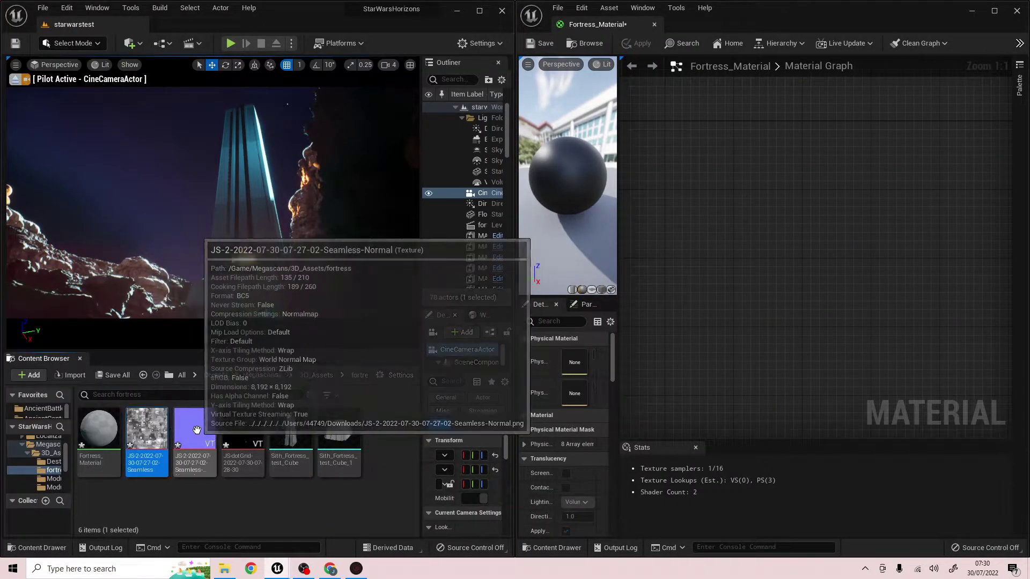
pyautogui.keyDown('ctrl'); pyautogui.click(242, 432); pyautogui.keyUp('ctrl')
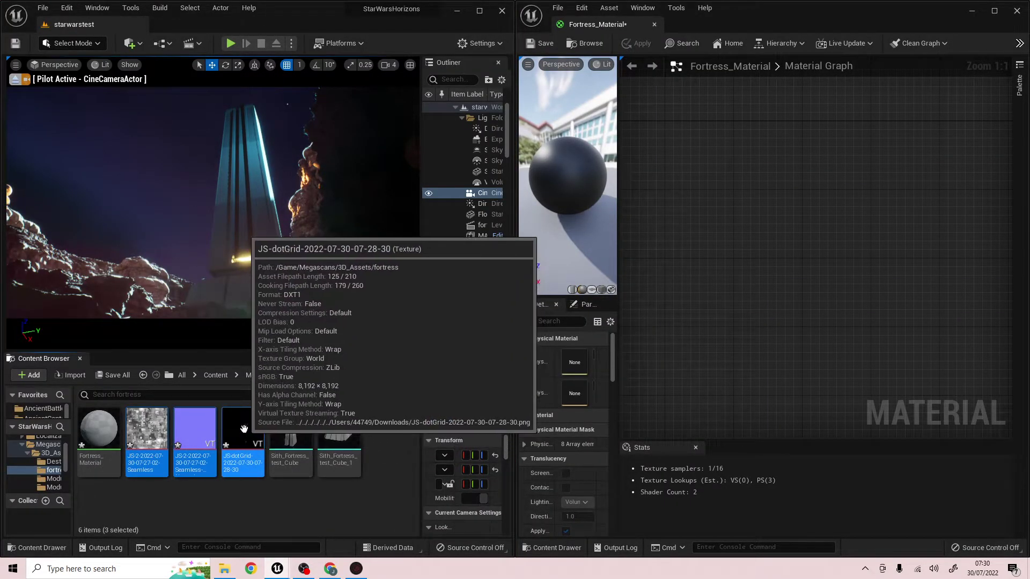
pyautogui.moveTo(244, 429); pyautogui.dragTo(695, 193)
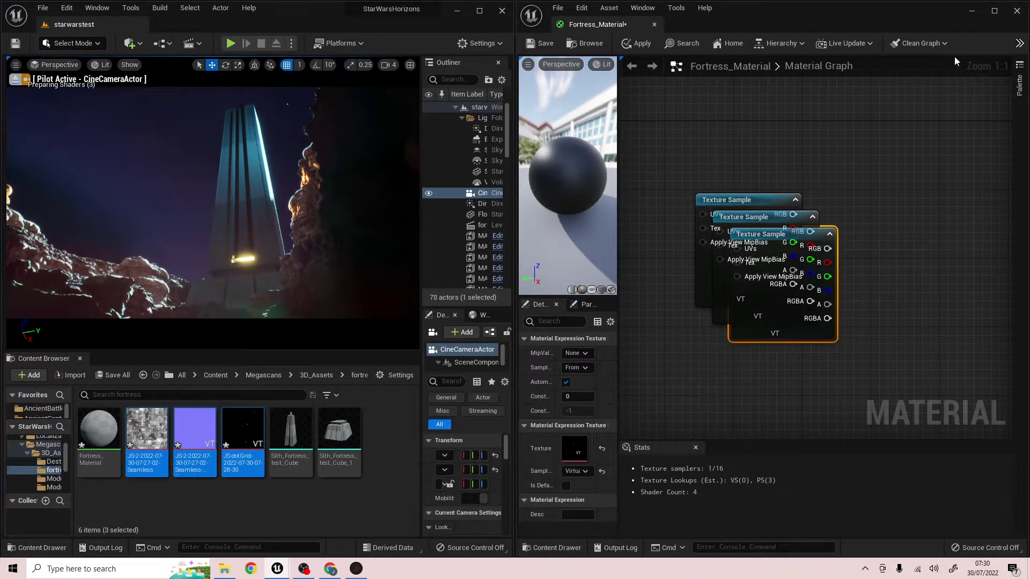
pyautogui.click(994, 11)
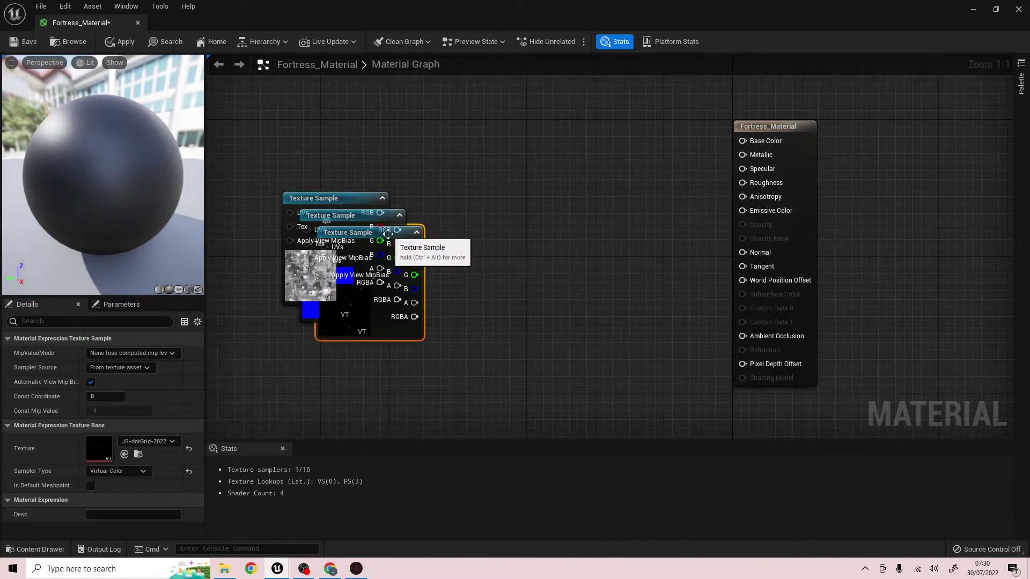
# Step: Line up the three texture samples in a column well before the Fortress_Material node, ordered height, normal, dotGrid
pyautogui.moveTo(388, 234); pyautogui.dragTo(434, 94)
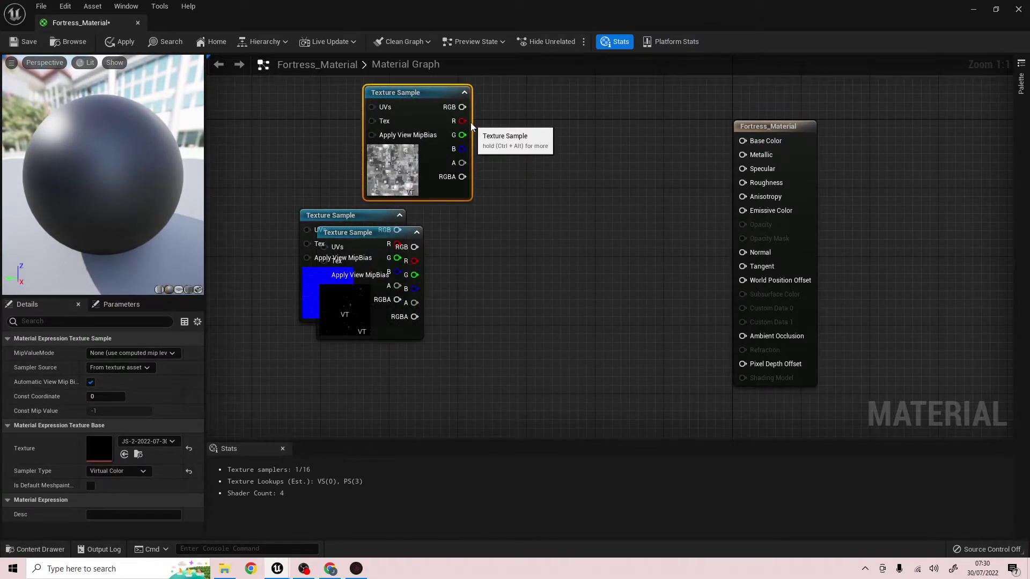
pyautogui.moveTo(372, 253); pyautogui.dragTo(368, 336)
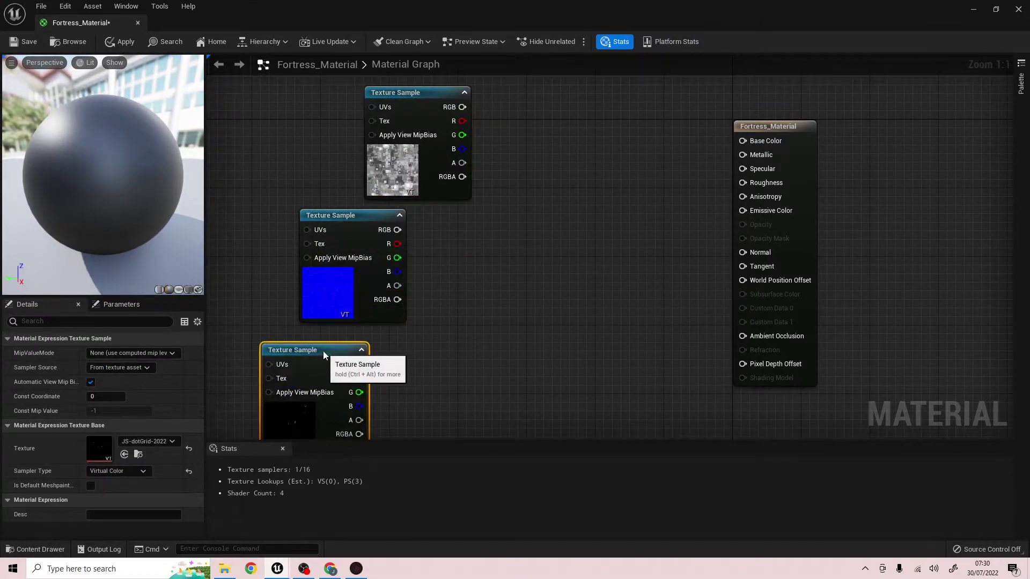
pyautogui.moveTo(345, 215); pyautogui.dragTo(408, 212)
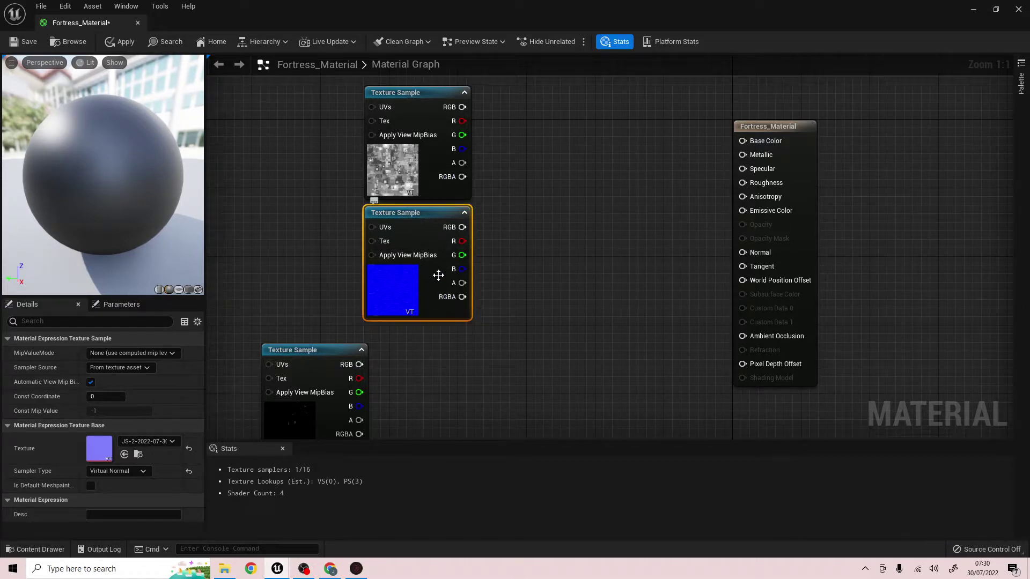
pyautogui.scroll(-2, 523, 304)
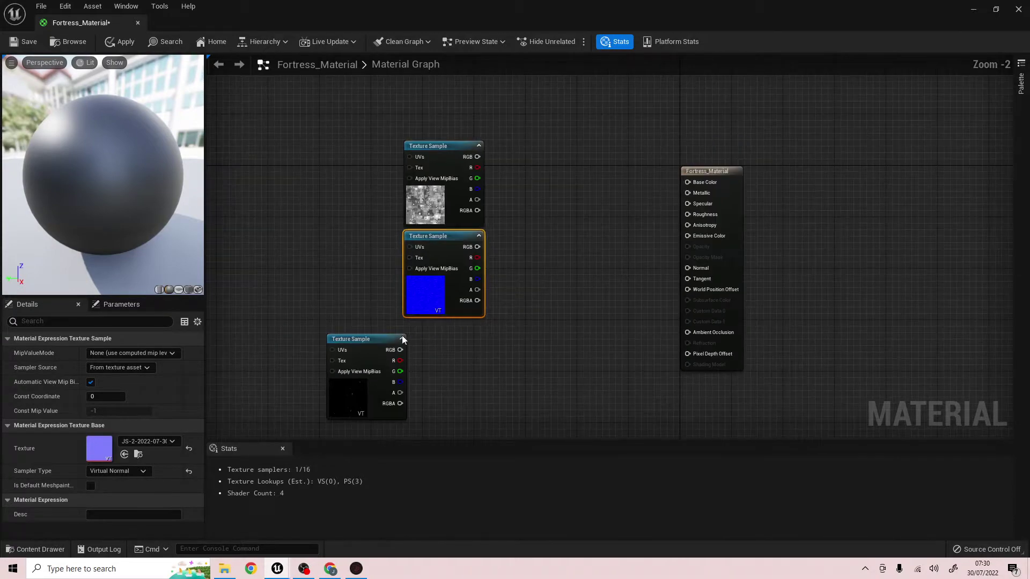
pyautogui.moveTo(372, 338); pyautogui.dragTo(448, 352)
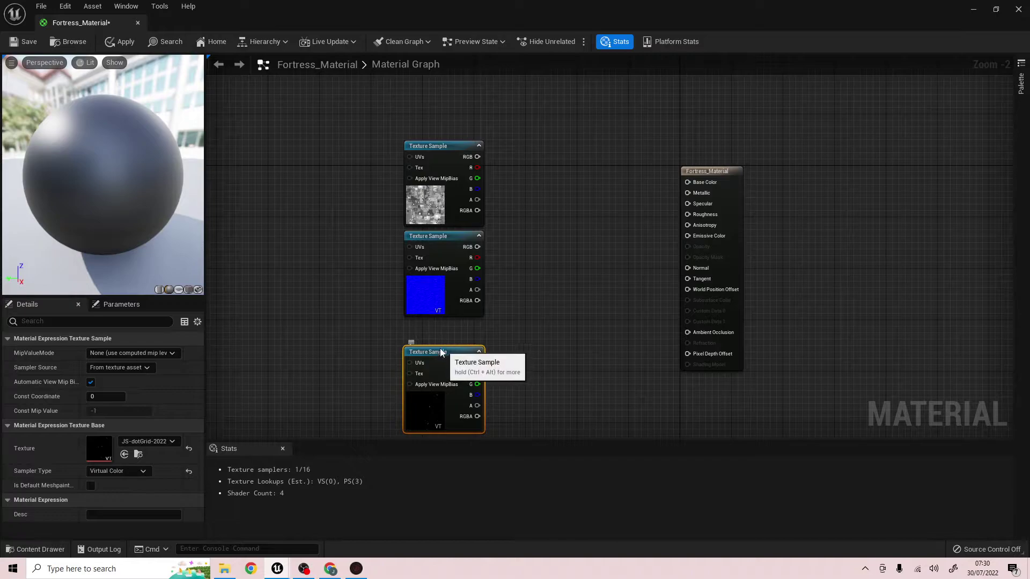
pyautogui.moveTo(440, 352); pyautogui.dragTo(306, 339)
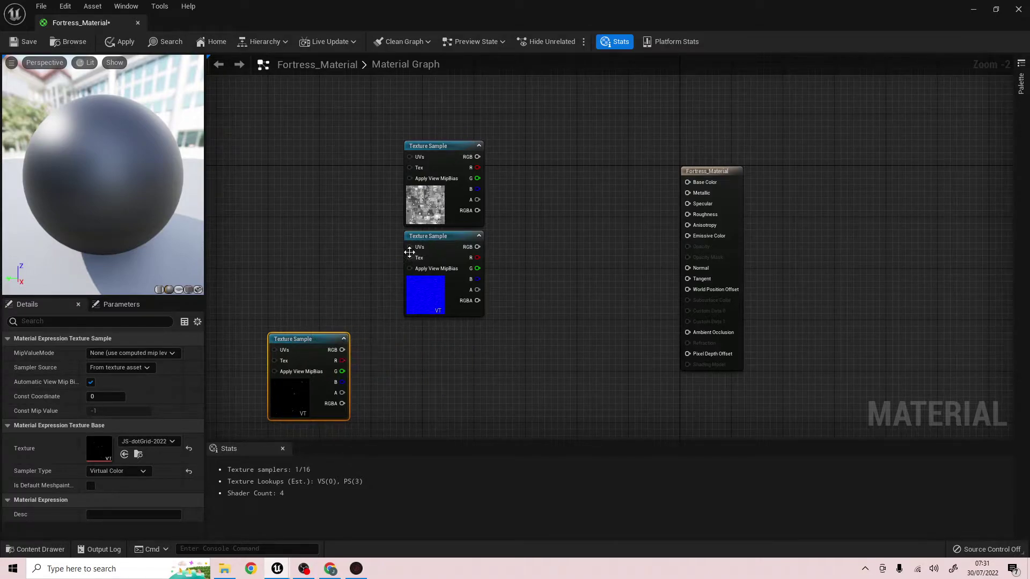
pyautogui.moveTo(436, 236); pyautogui.dragTo(301, 234)
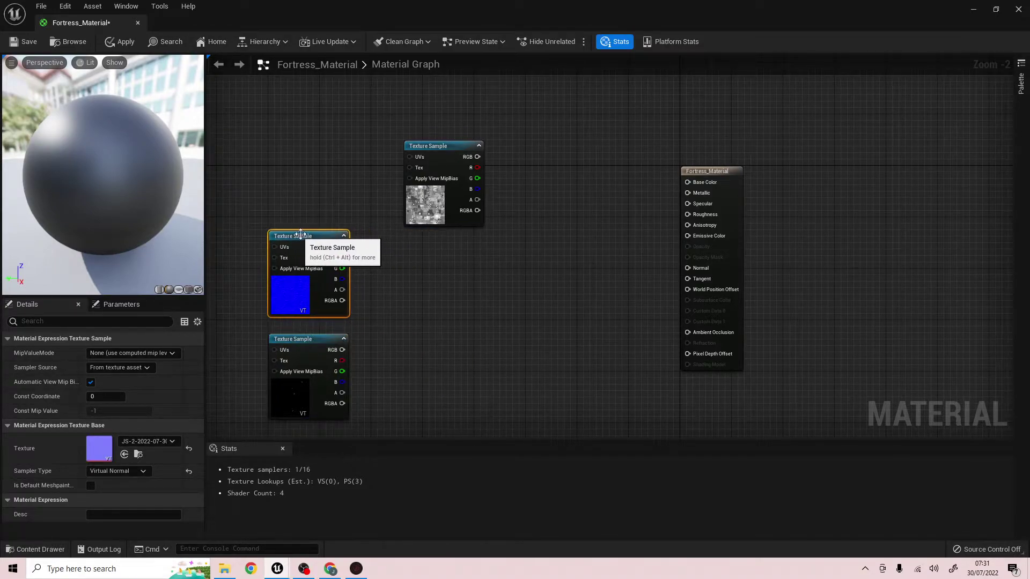
pyautogui.moveTo(440, 146); pyautogui.dragTo(303, 149)
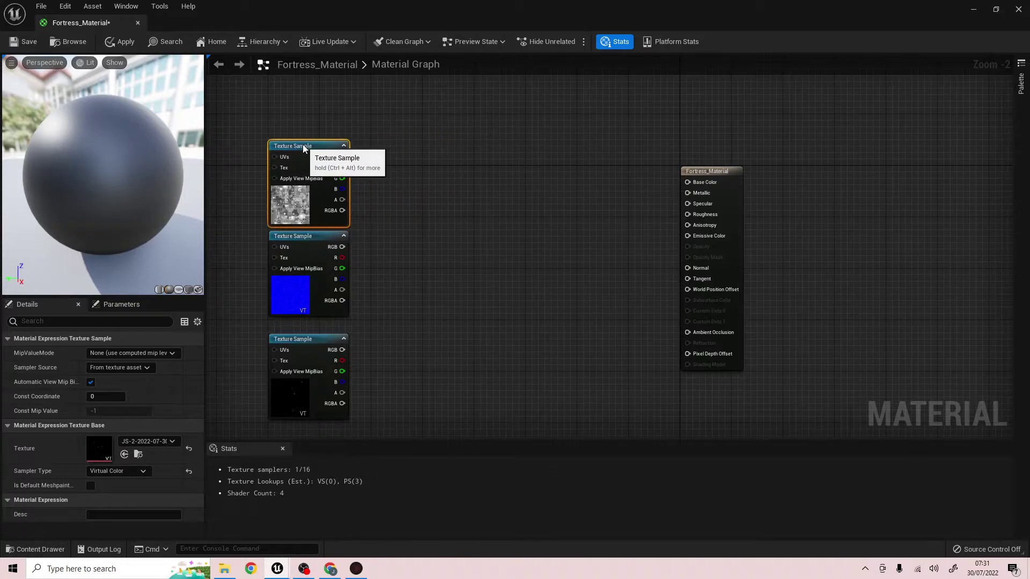
pyautogui.click(454, 220)
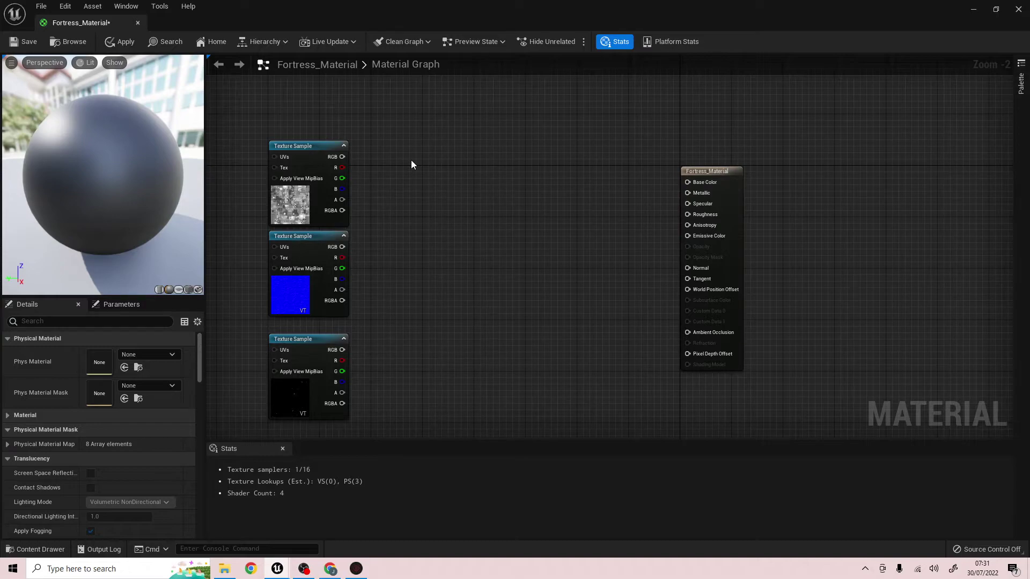
# Step: Add a Constant3Vector node between the texture samples and the Fortress_Material node
pyautogui.rightClick(457, 142)
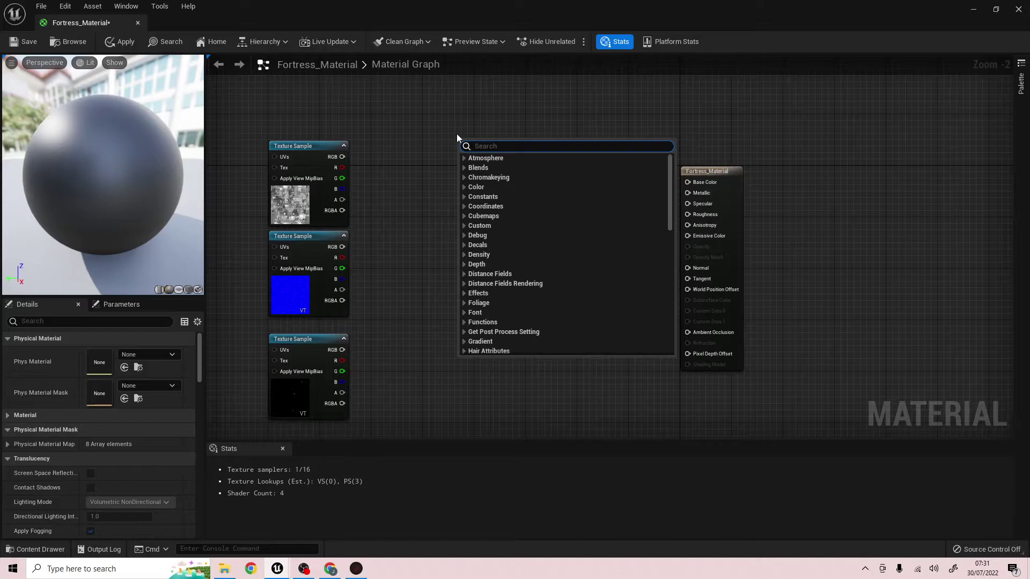
pyautogui.write('const')
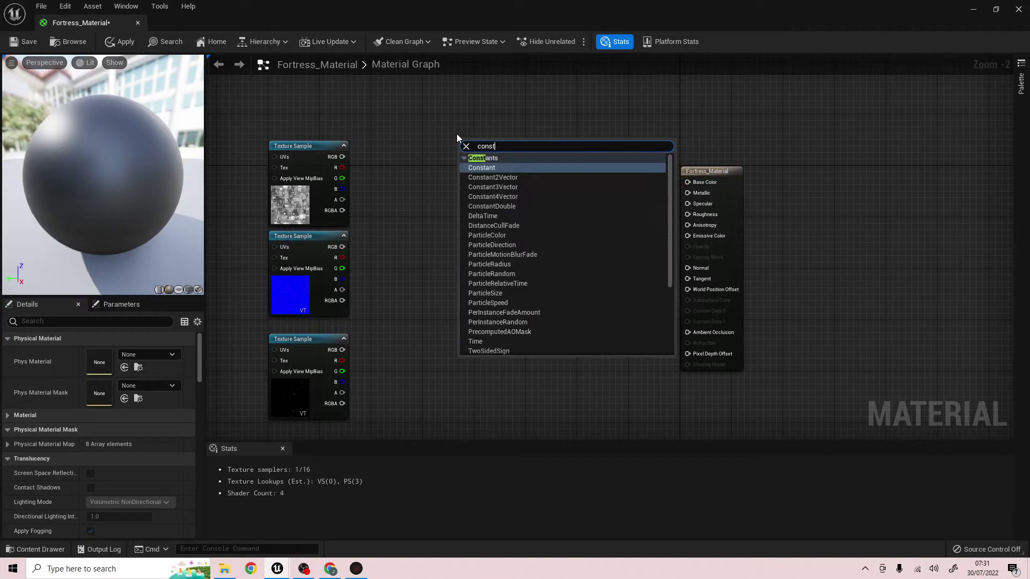
pyautogui.click(500, 187)
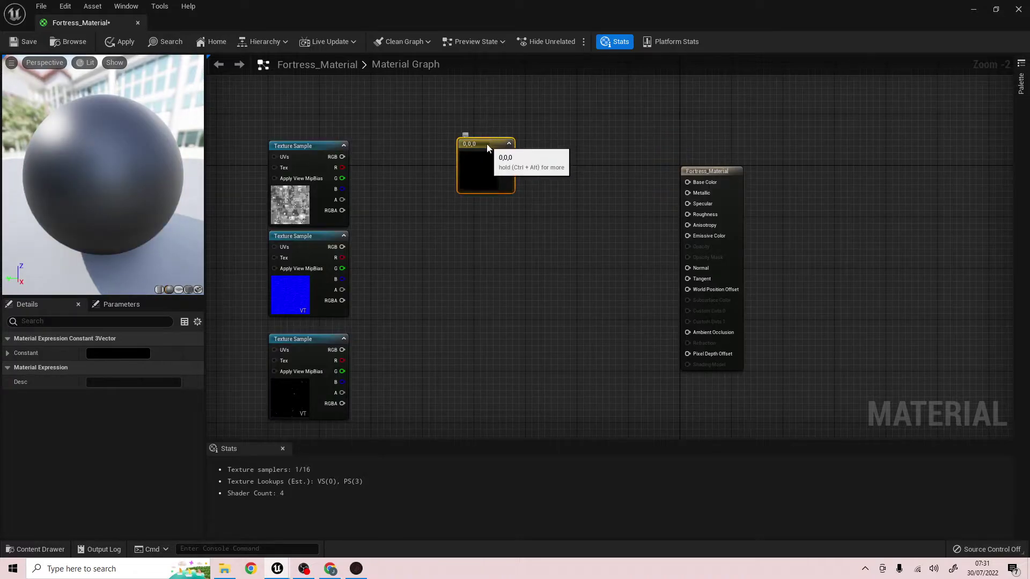
pyautogui.moveTo(494, 150); pyautogui.dragTo(512, 139)
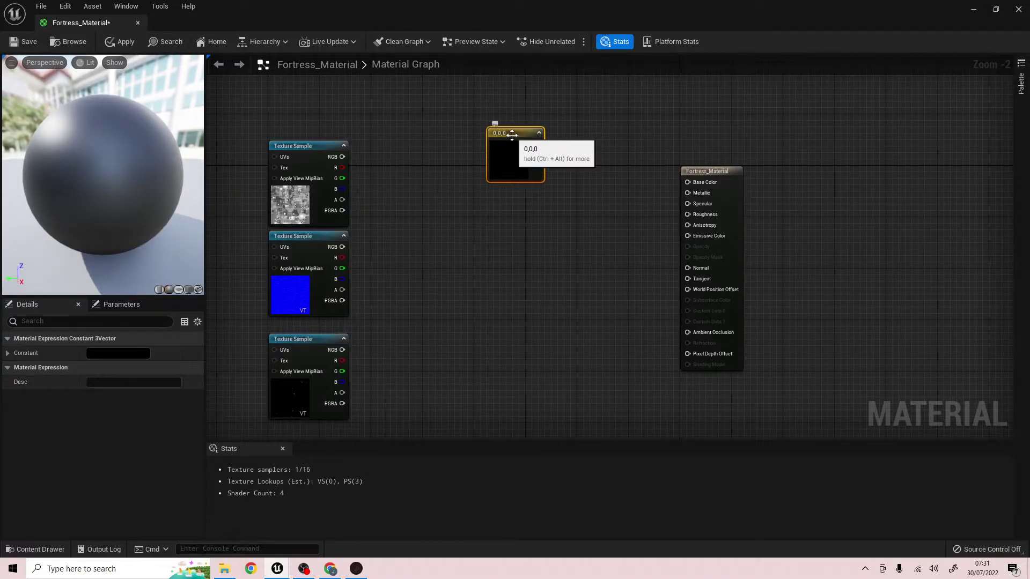
pyautogui.rightClick(512, 138)
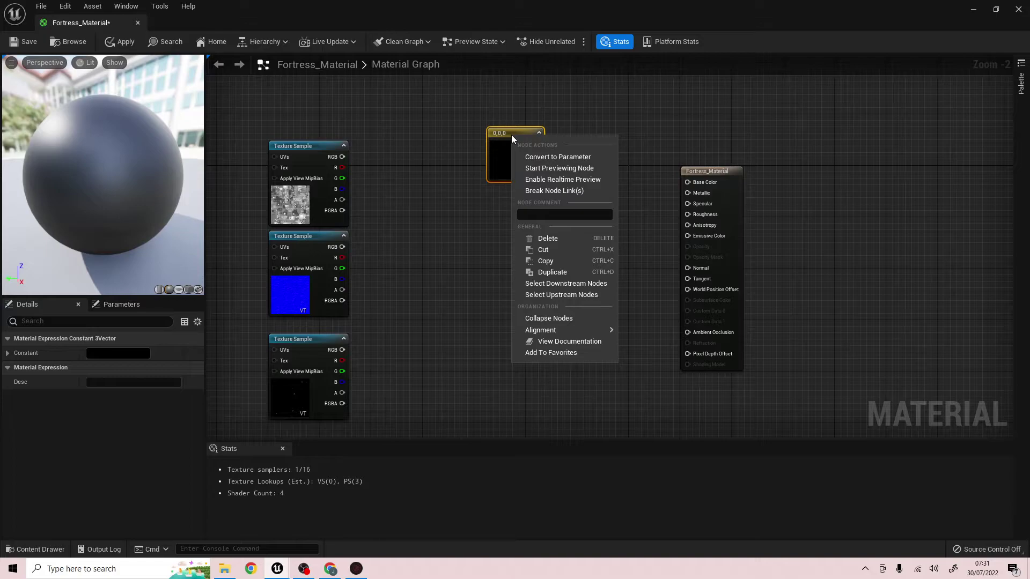
pyautogui.rightClick(454, 203)
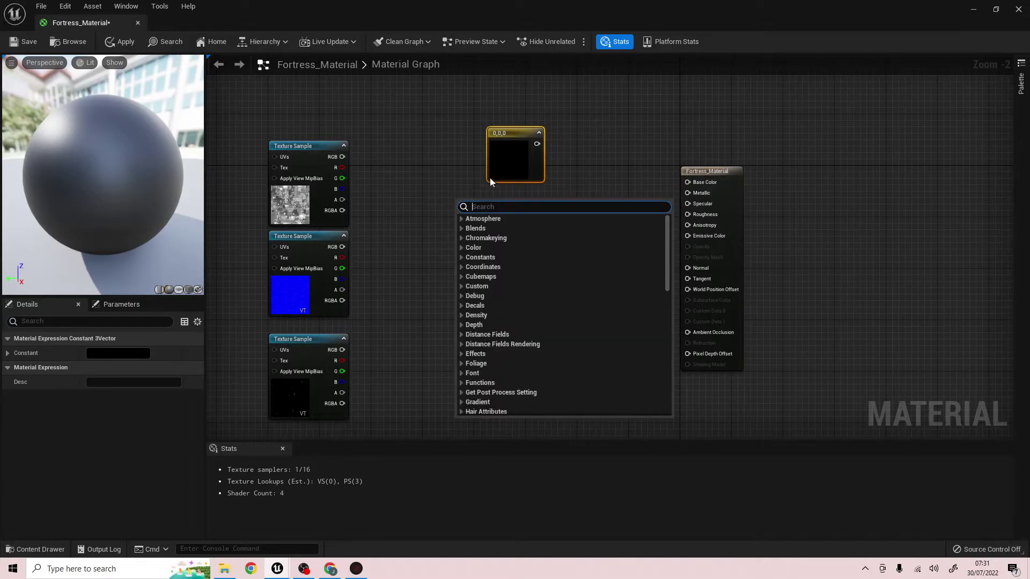
pyautogui.click(506, 129)
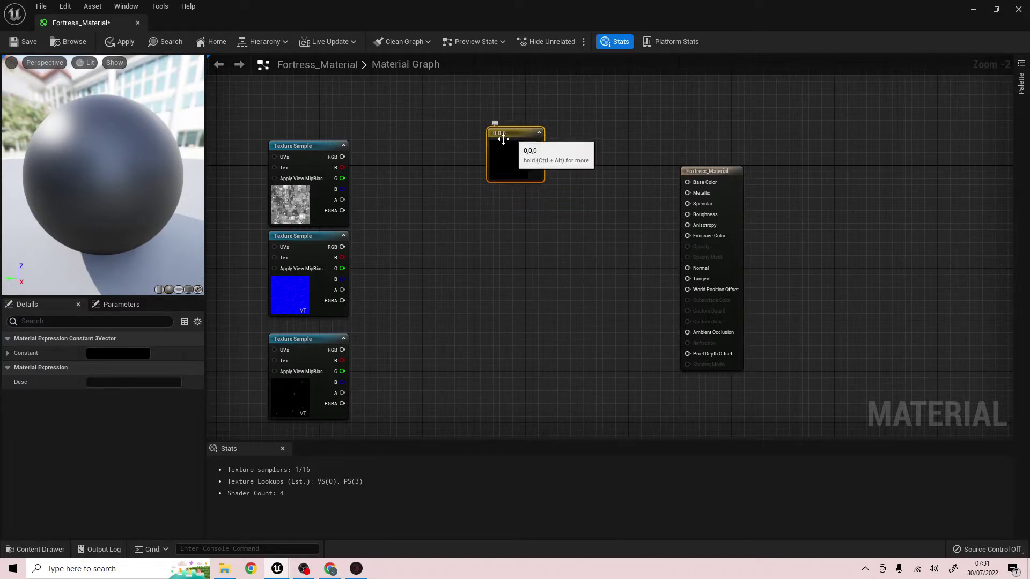
# Step: Convert the Constant3Vector node to a parameter named Main Colour and move it higher in the graph
pyautogui.rightClick(508, 135)
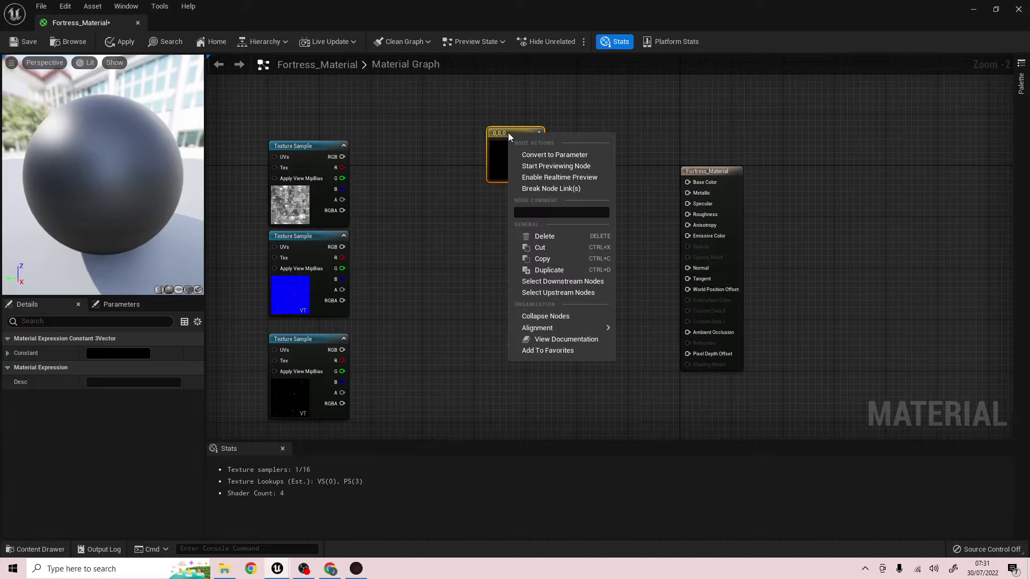
pyautogui.click(557, 155)
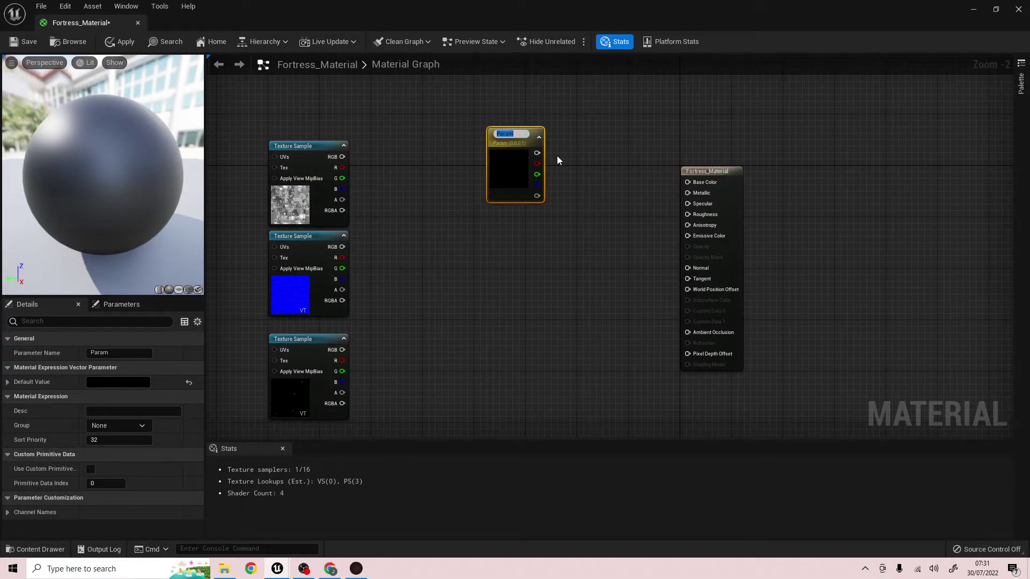
pyautogui.write('Main Colour')
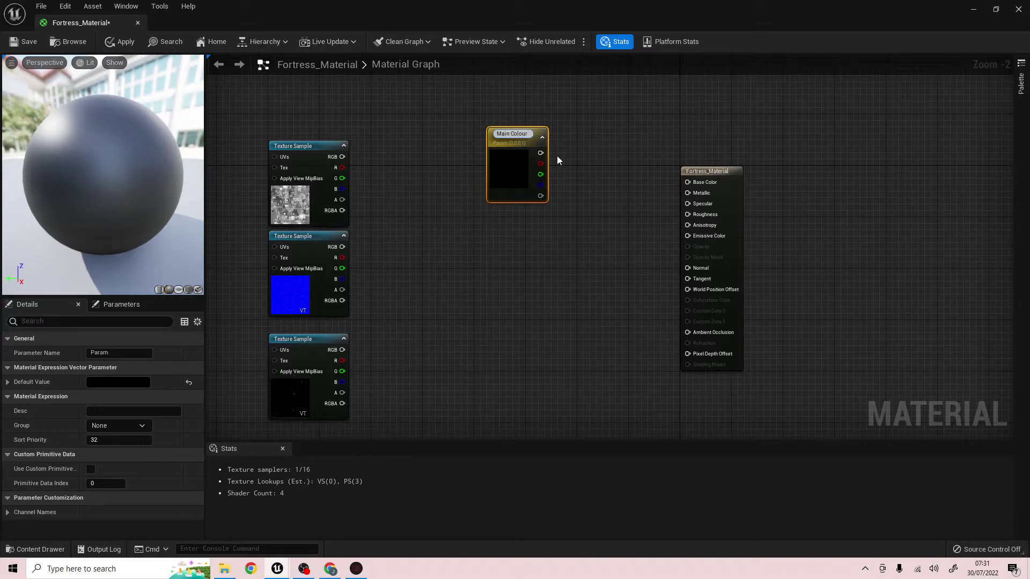
pyautogui.press('Return')
pyautogui.moveTo(529, 137); pyautogui.dragTo(507, 97)
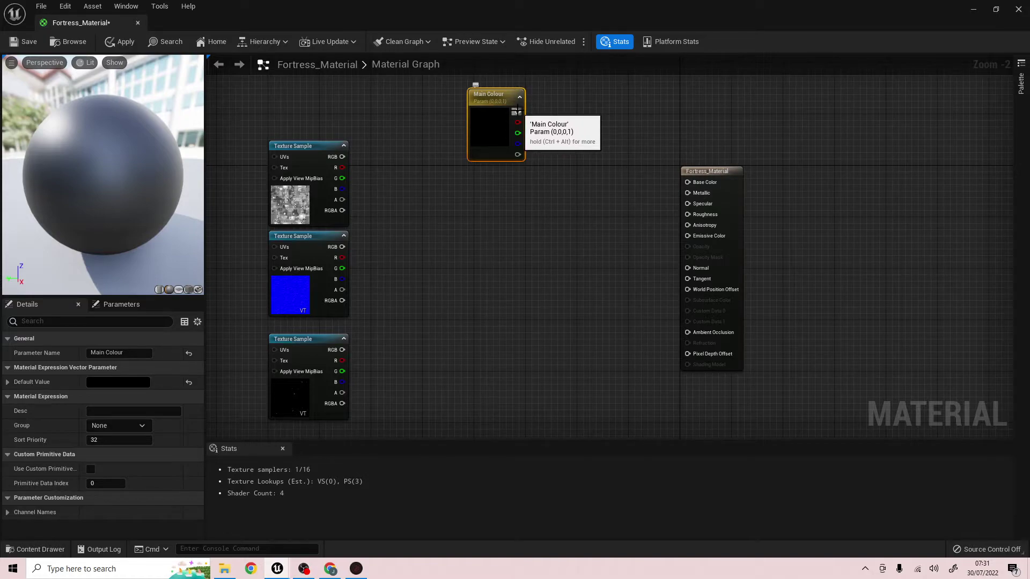
# Step: Connect the Main Colour parameter to the material's Base Color and set its colour to dark grey with value 0.057292
pyautogui.moveTo(516, 112); pyautogui.dragTo(554, 134)
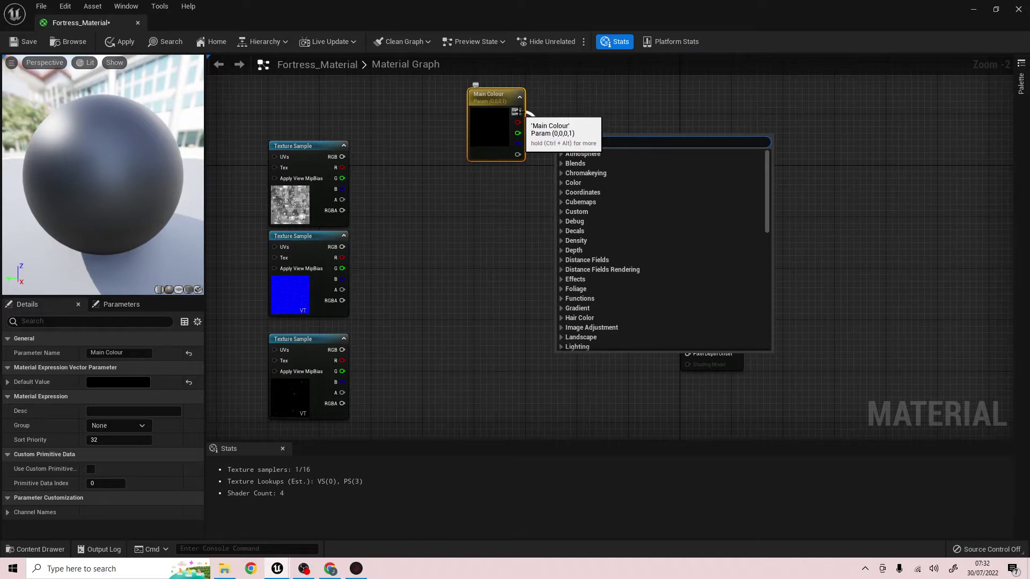
pyautogui.moveTo(516, 112); pyautogui.dragTo(696, 185)
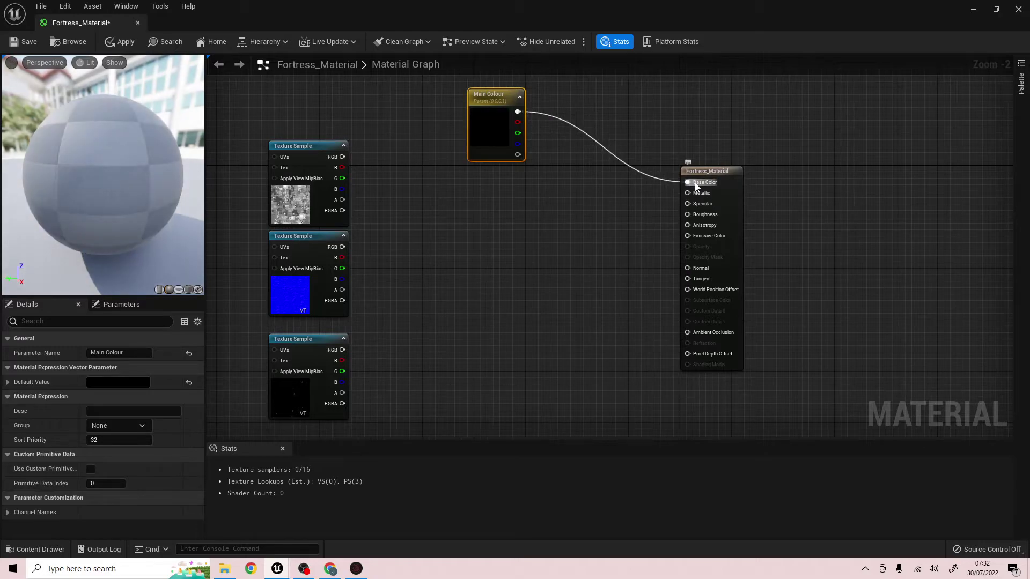
pyautogui.click(121, 304)
pyautogui.click(104, 350)
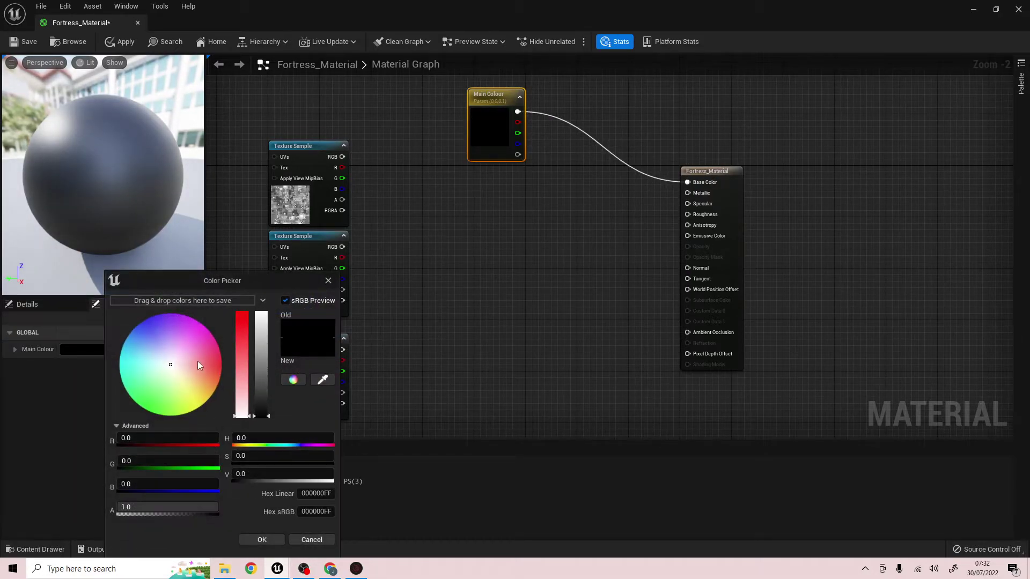
pyautogui.click(263, 410)
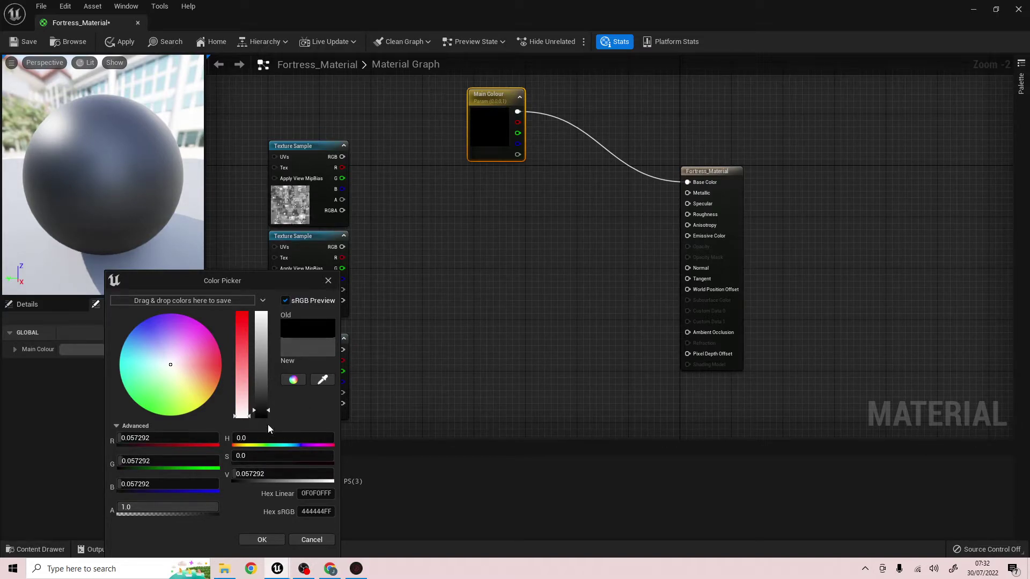
pyautogui.click(268, 539)
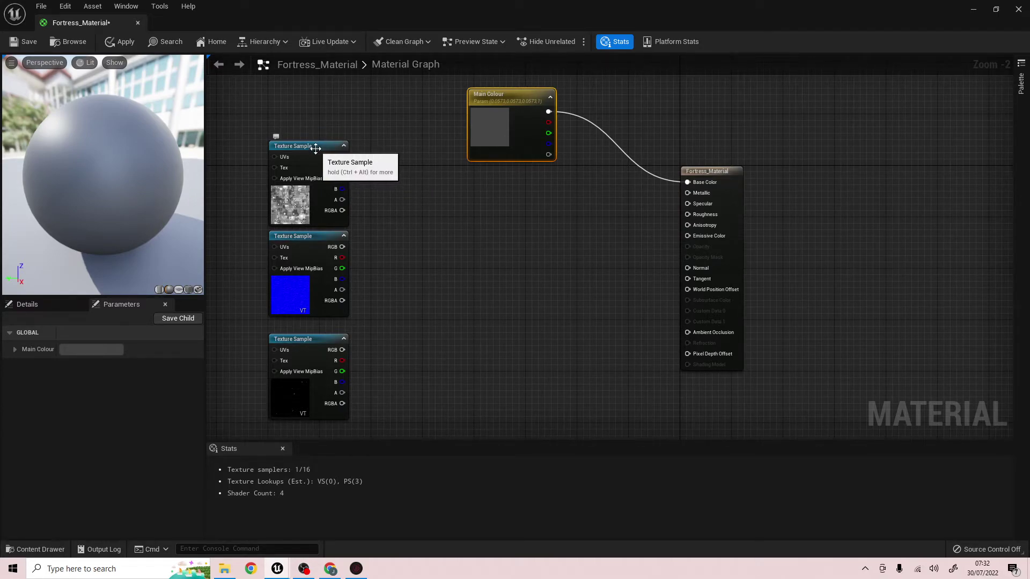
# Step: Connect the height texture sample's RGB output to Metallic and enlarge the material preview in width and height
pyautogui.moveTo(300, 147); pyautogui.dragTo(687, 194)
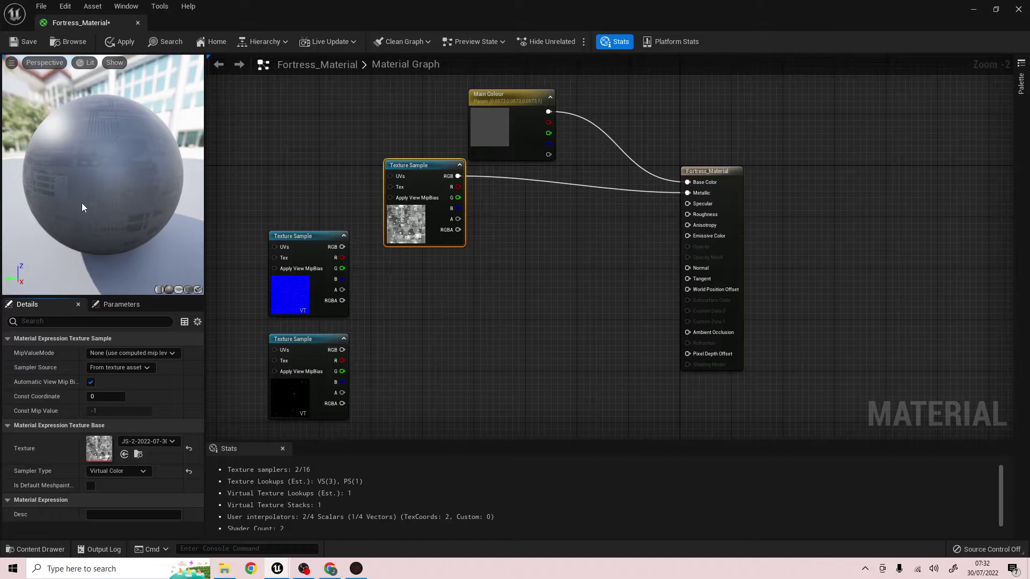
pyautogui.scroll(5, 88, 198)
pyautogui.scroll(-5, 88, 197)
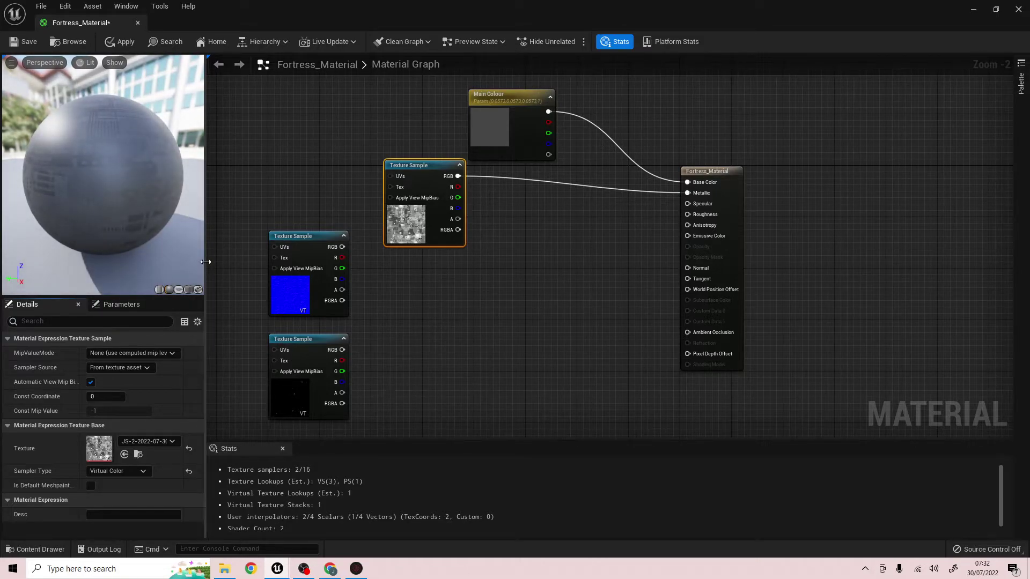
pyautogui.moveTo(205, 262); pyautogui.dragTo(344, 254)
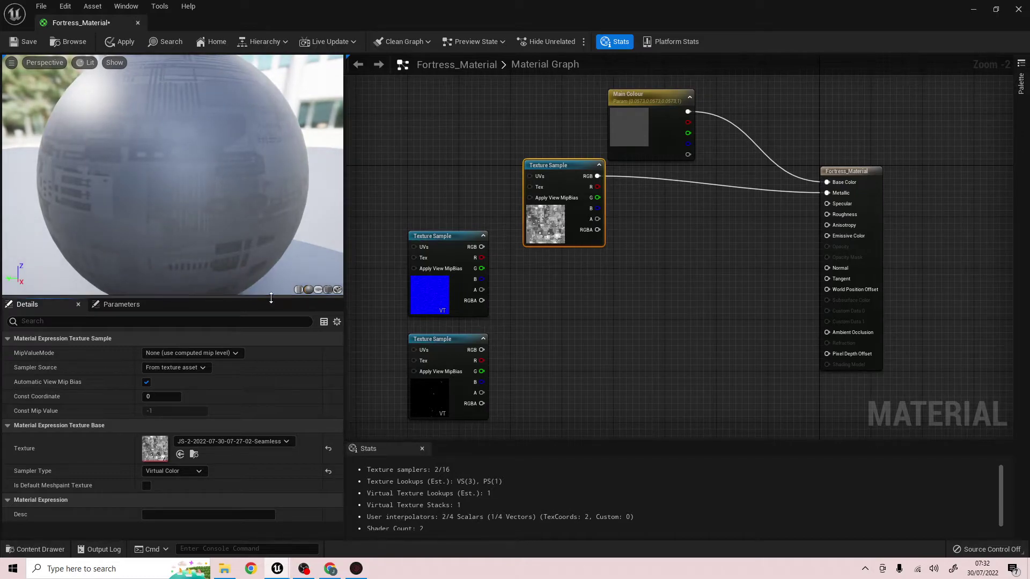
pyautogui.moveTo(273, 296); pyautogui.dragTo(266, 396)
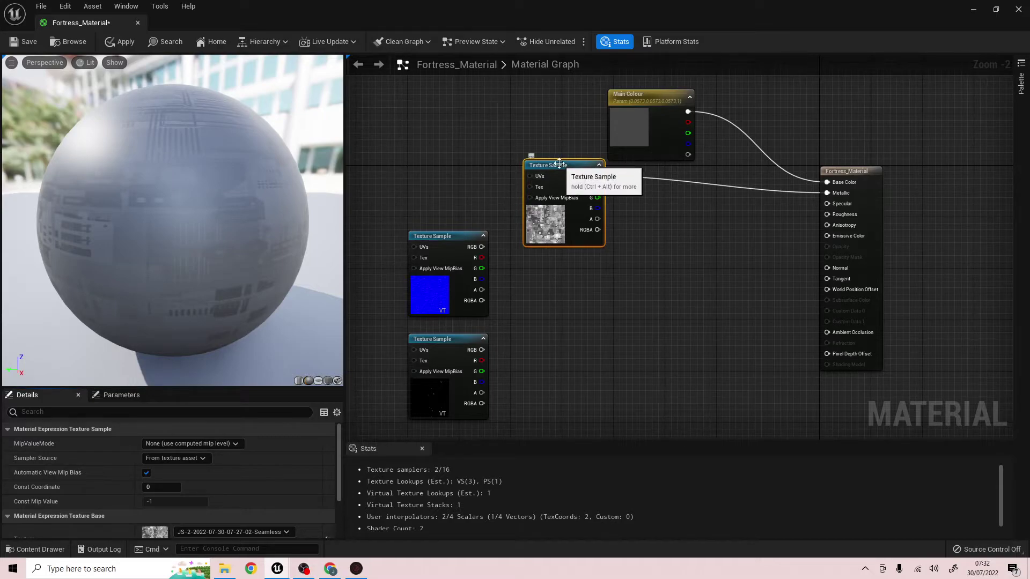
# Step: Move the height texture sample farther from the Fortress_Material node and connect the normal texture sample's RGB output to Normal
pyautogui.moveTo(558, 165); pyautogui.dragTo(642, 165)
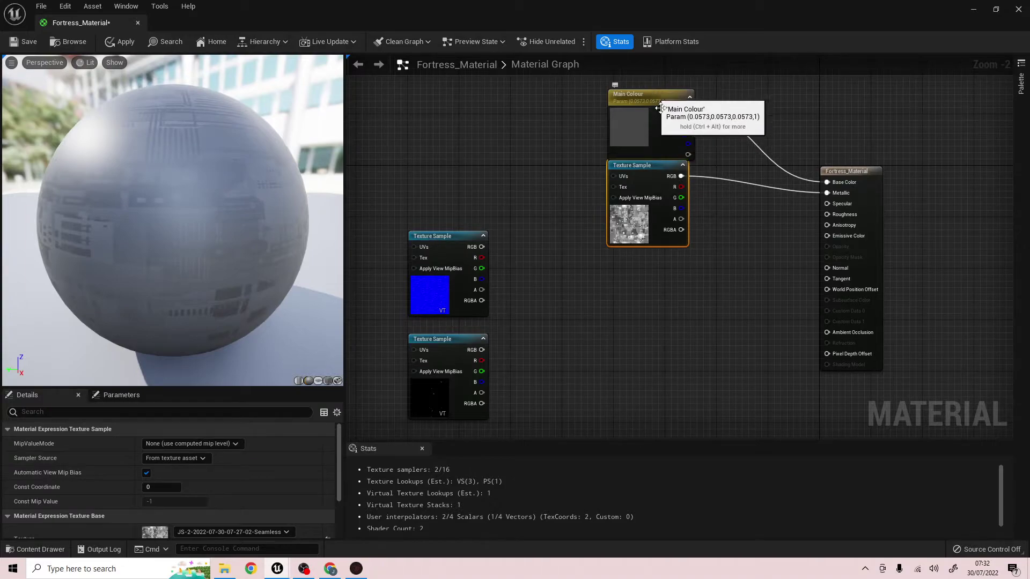
pyautogui.moveTo(652, 167); pyautogui.dragTo(388, 181)
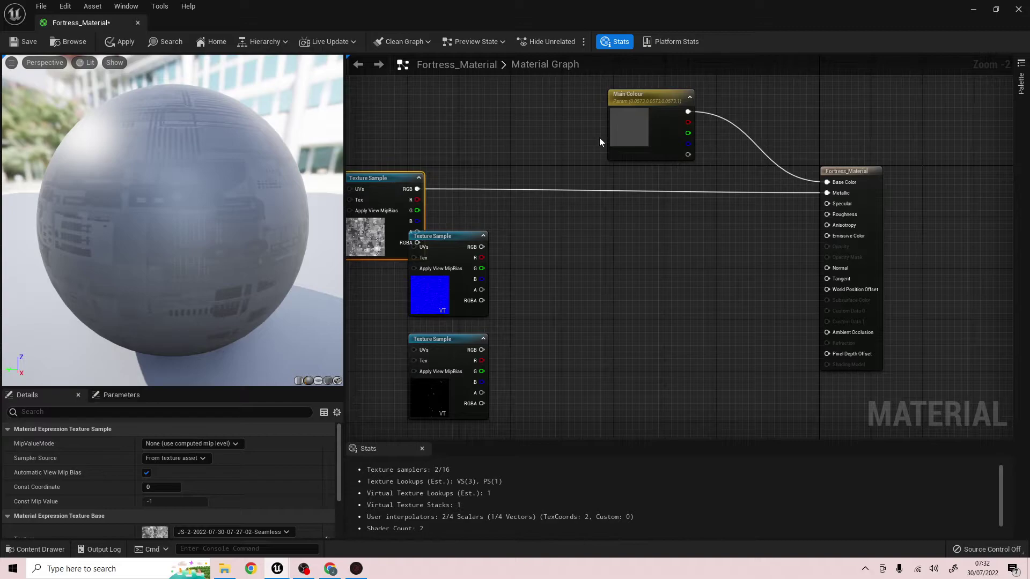
pyautogui.moveTo(448, 239); pyautogui.dragTo(474, 234)
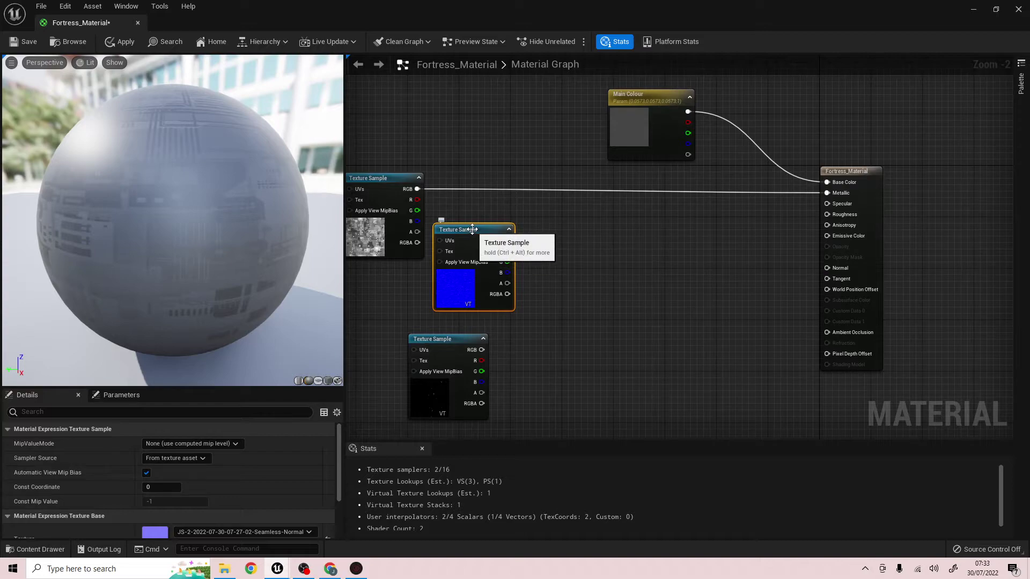
pyautogui.moveTo(508, 240); pyautogui.dragTo(827, 268)
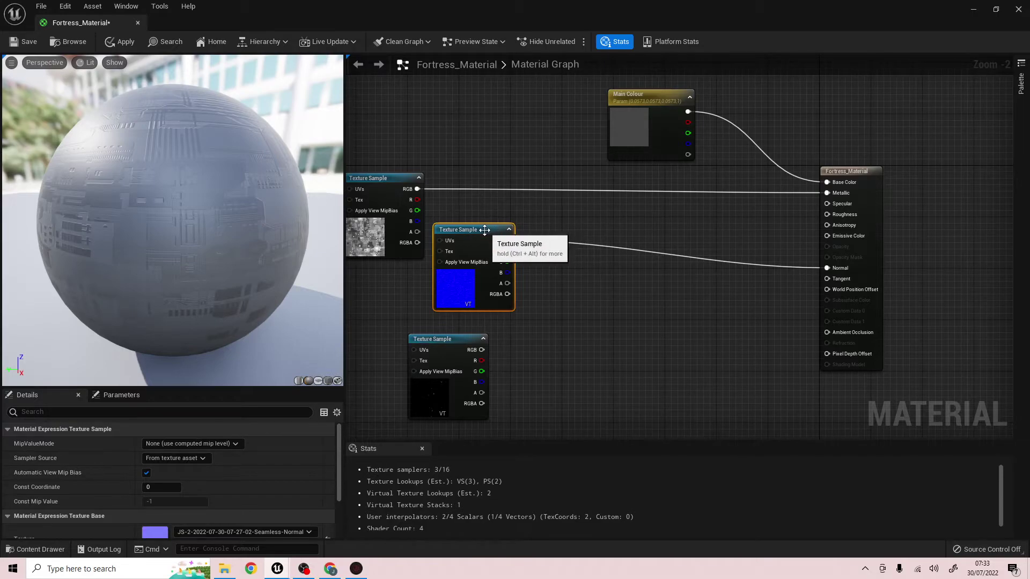
pyautogui.moveTo(481, 230); pyautogui.dragTo(473, 254)
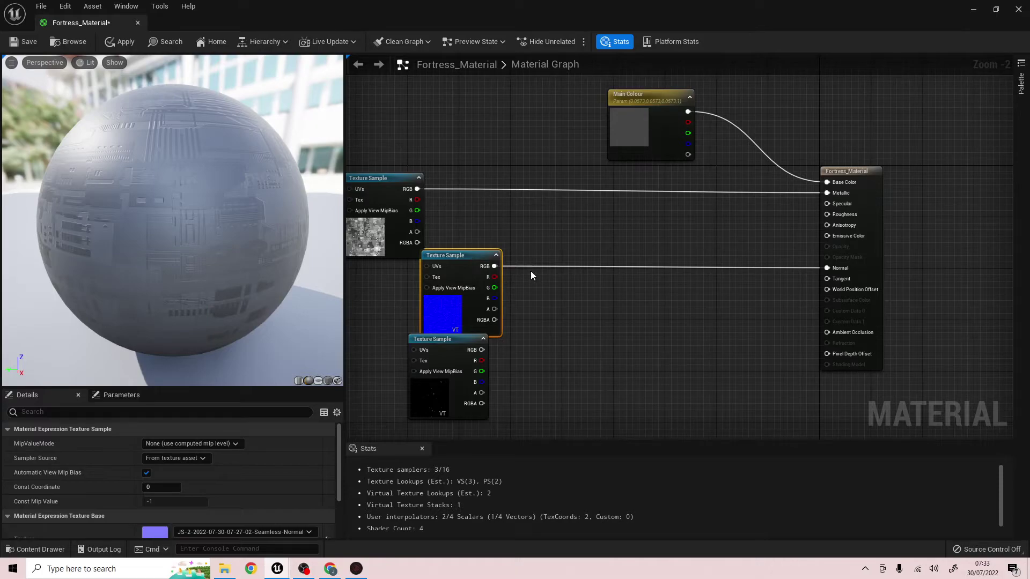
# Step: Align the dotGrid texture sample directly below the normal texture sample
pyautogui.scroll(-2, 529, 304)
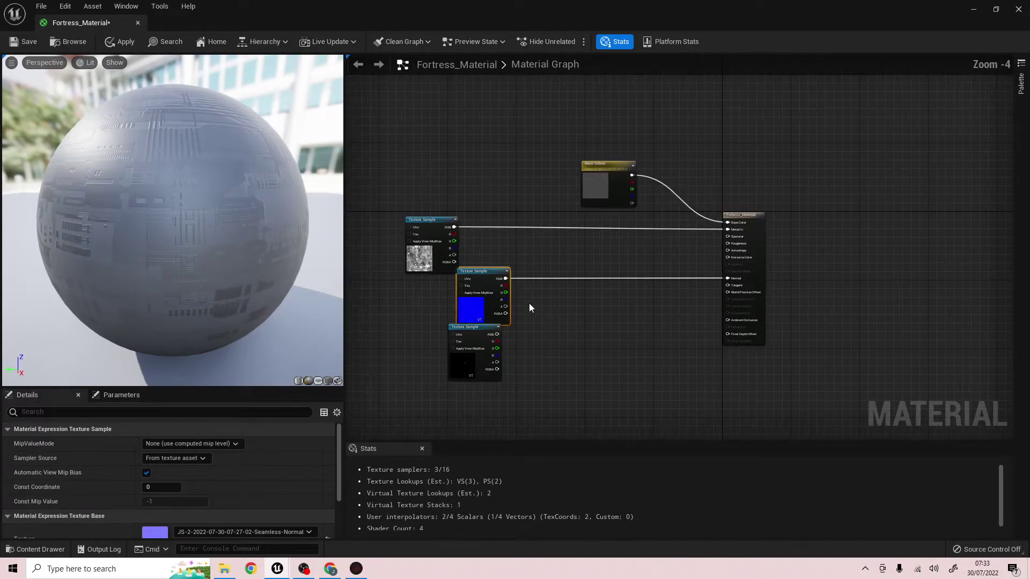
pyautogui.moveTo(541, 314); pyautogui.dragTo(570, 225, button='right')
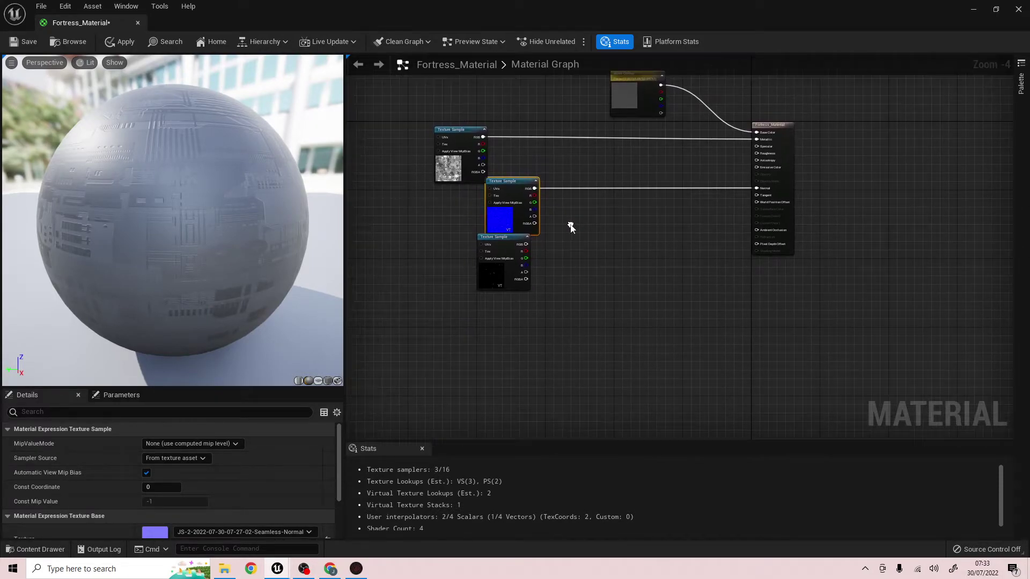
pyautogui.click(514, 246)
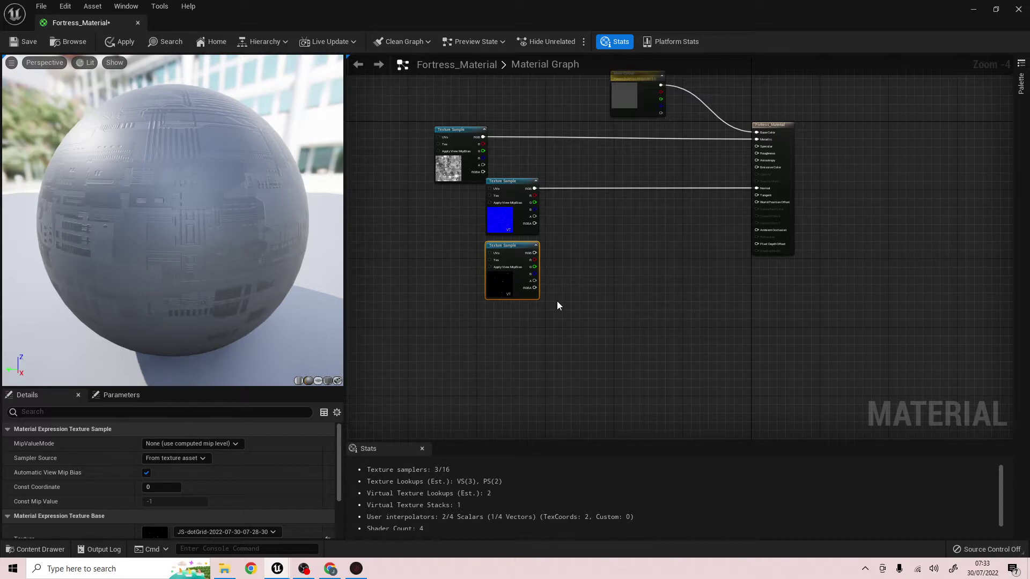
# Step: Darken the Main Colour parameter's default value to near-black
pyautogui.click(625, 92)
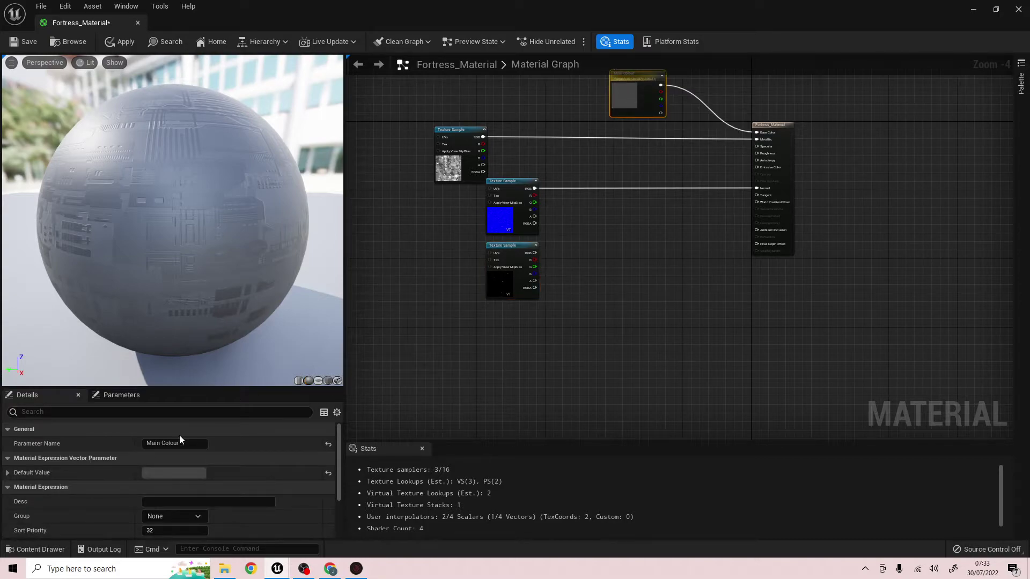
pyautogui.click(179, 474)
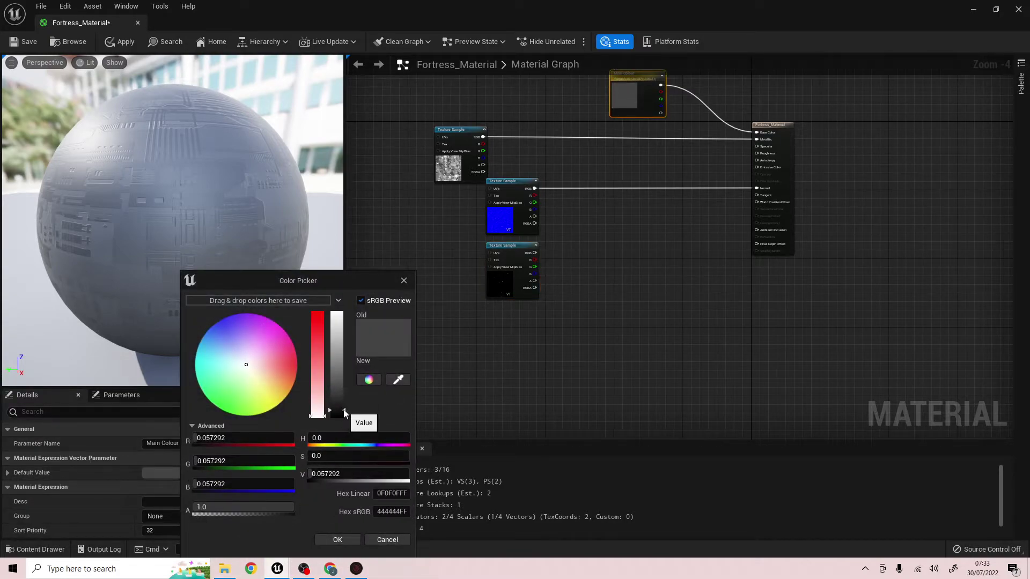
pyautogui.moveTo(344, 411); pyautogui.dragTo(344, 419)
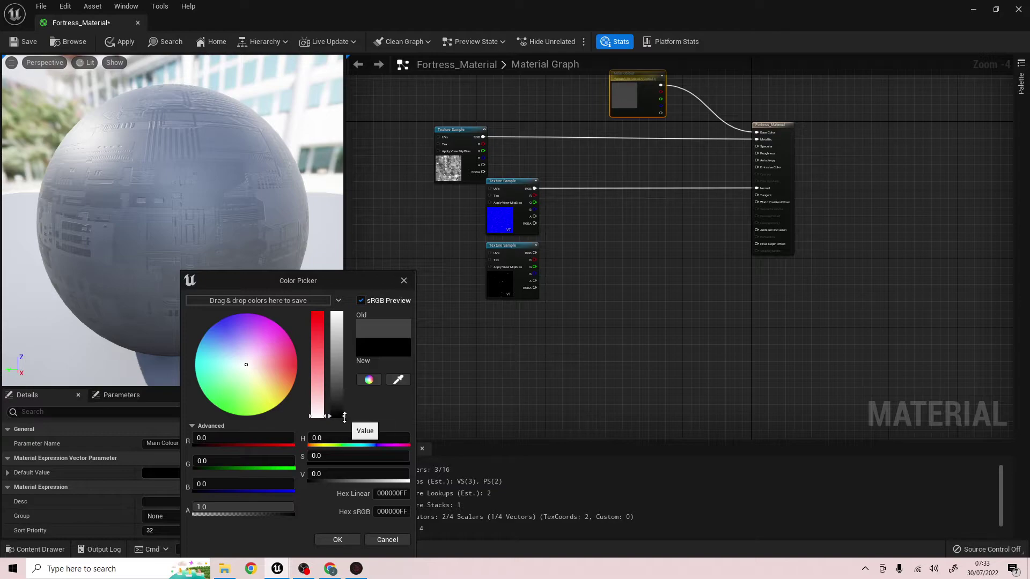
pyautogui.click(346, 416)
pyautogui.click(338, 540)
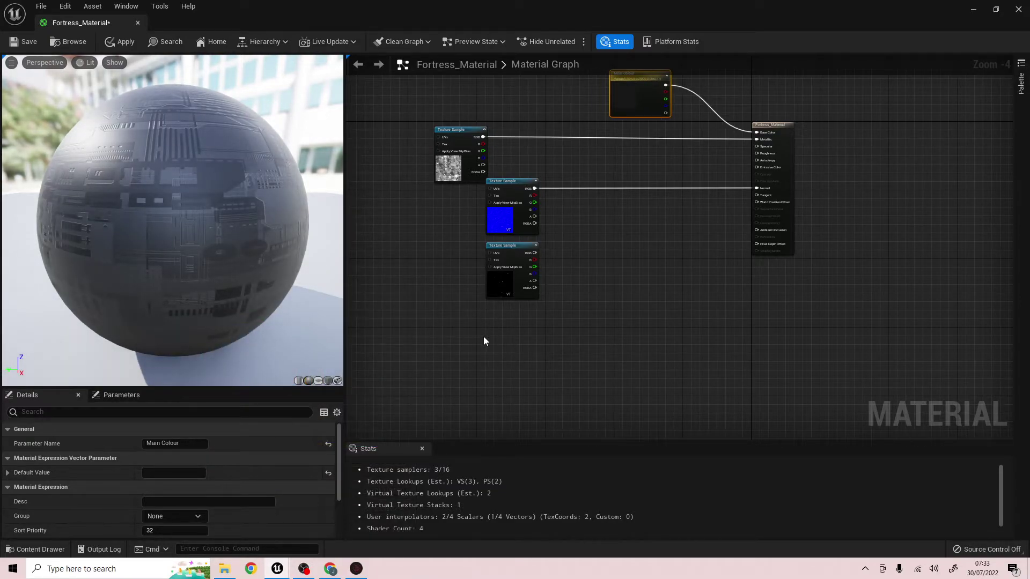
pyautogui.click(440, 344)
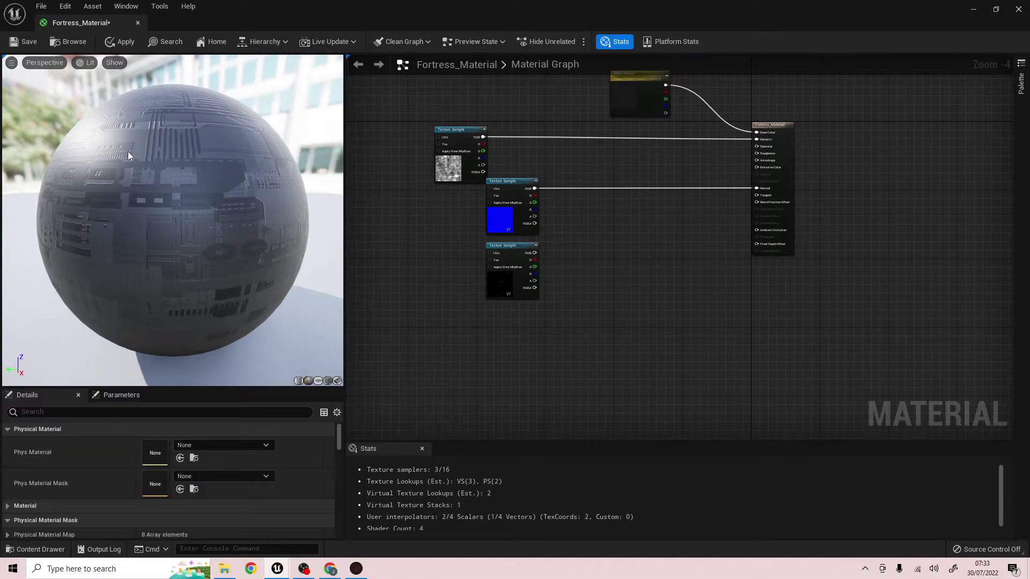
# Step: Reposition the dotGrid texture sample below the normal sample, slightly closer to the Fortress_Material node
pyautogui.click(507, 250)
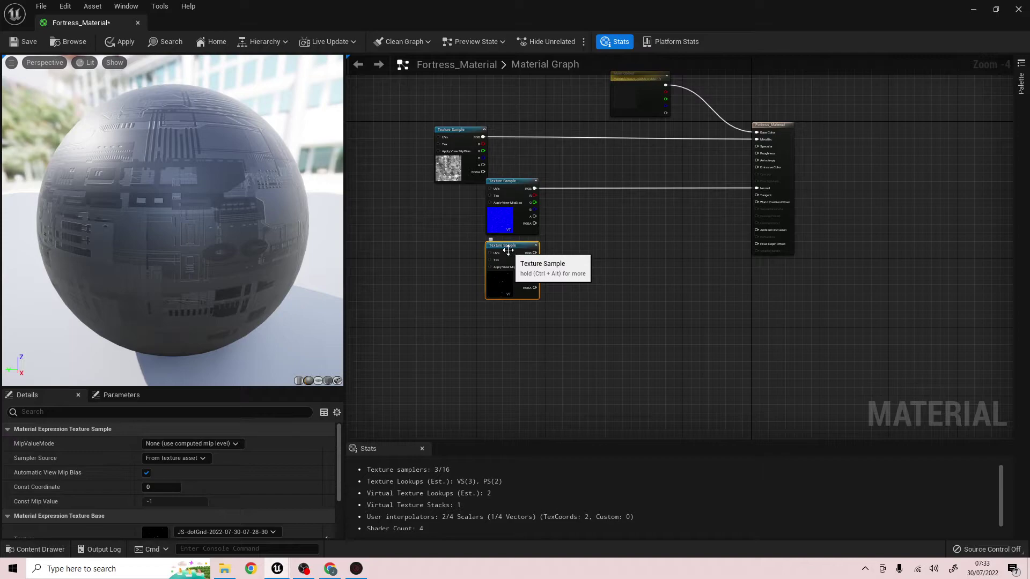
pyautogui.moveTo(507, 250); pyautogui.dragTo(454, 250)
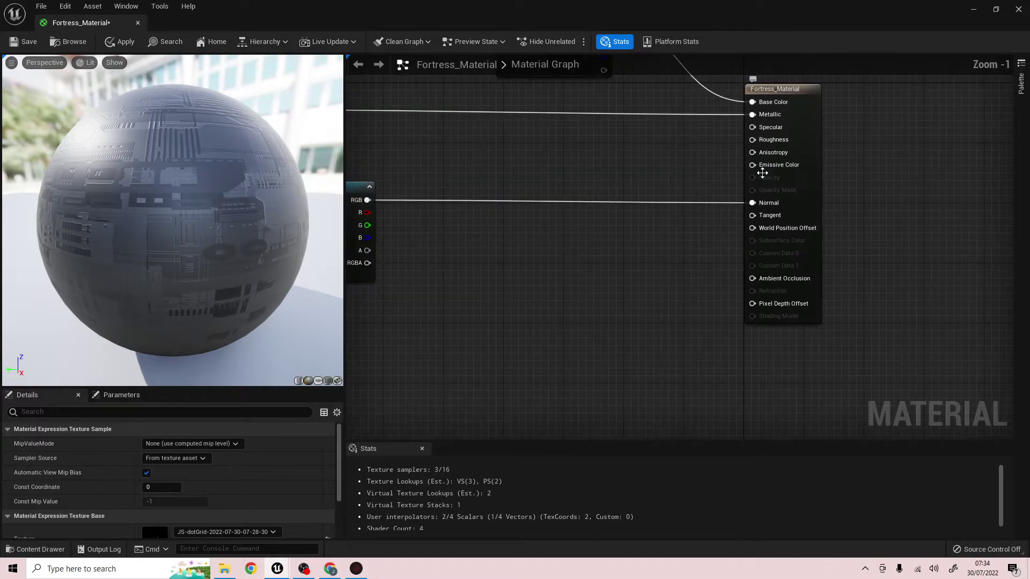
pyautogui.scroll(-3, 762, 172)
pyautogui.moveTo(474, 242); pyautogui.dragTo(550, 244)
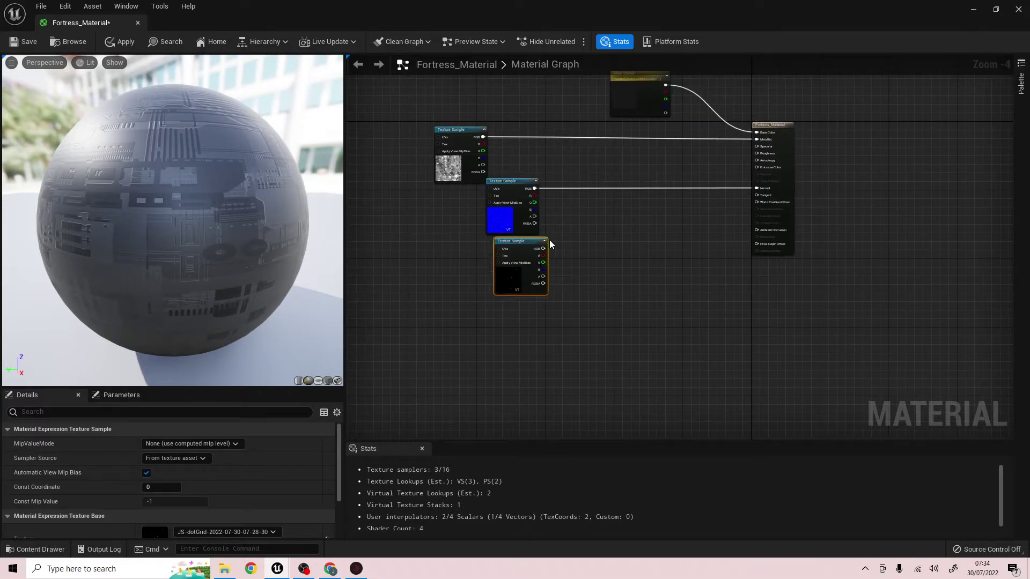
pyautogui.scroll(3, 754, 214)
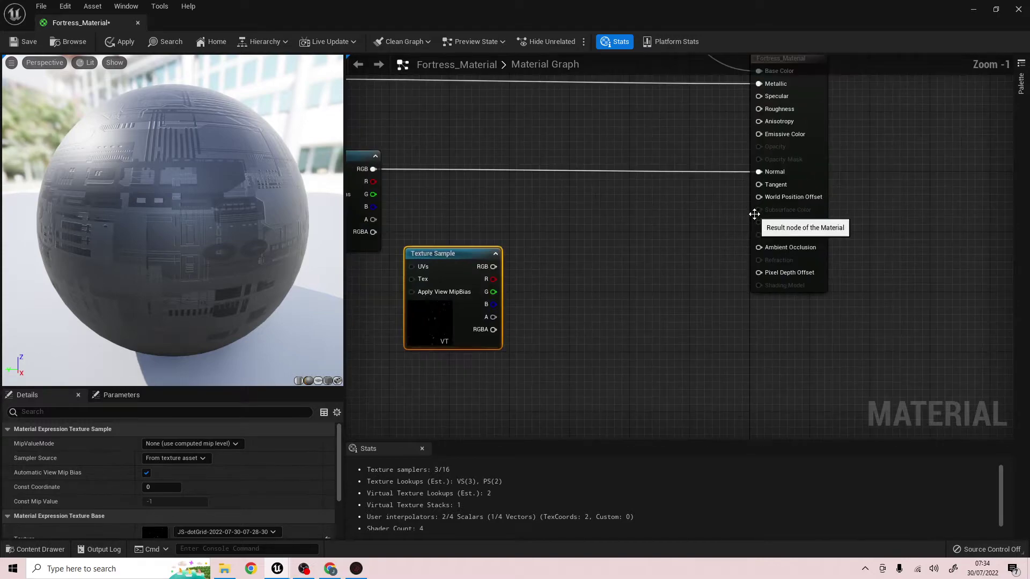
pyautogui.moveTo(465, 253); pyautogui.dragTo(437, 236)
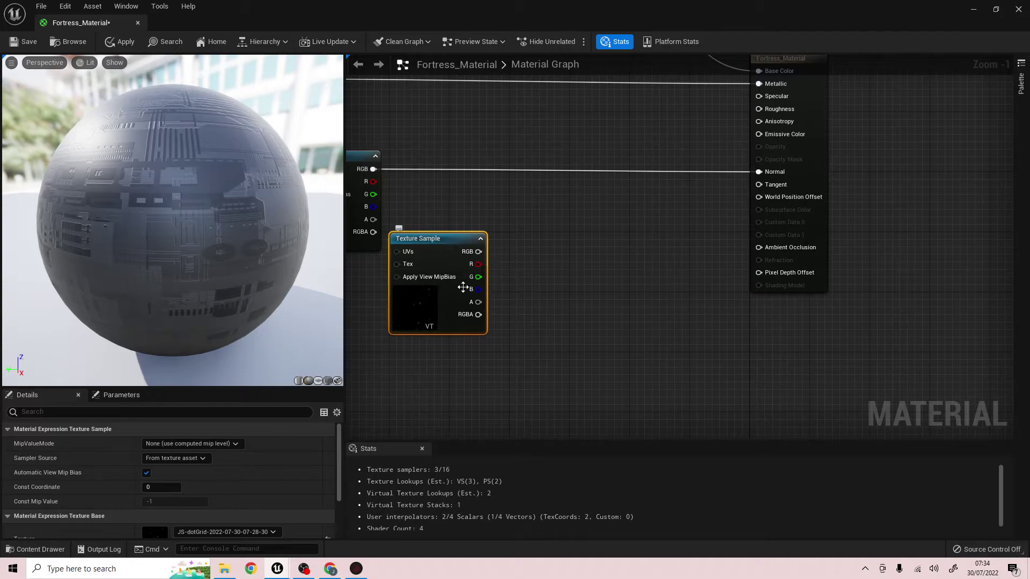
# Step: Add a Constant node beside the dotGrid texture sample
pyautogui.rightClick(516, 331)
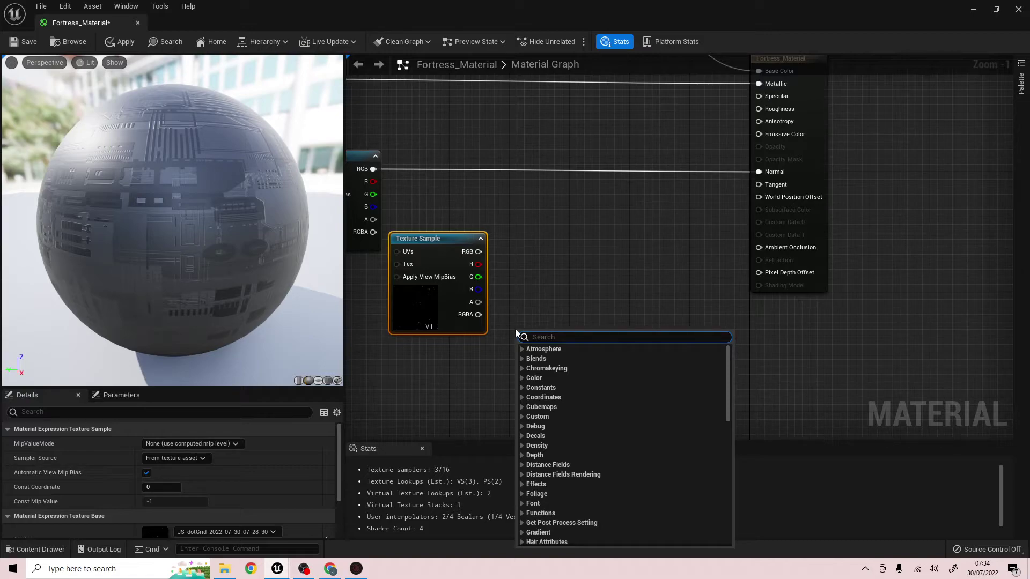
pyautogui.write('const')
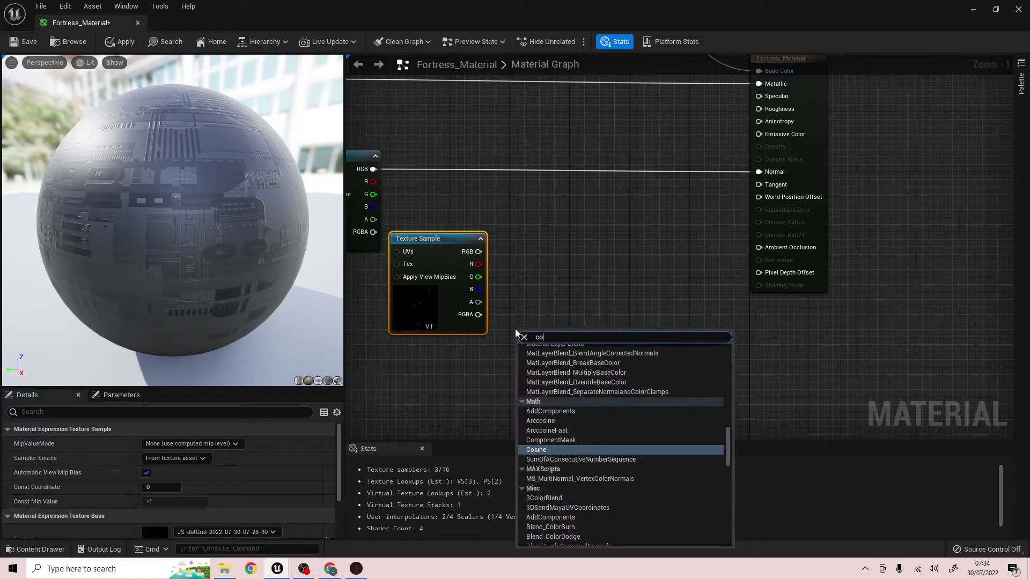
pyautogui.click(542, 358)
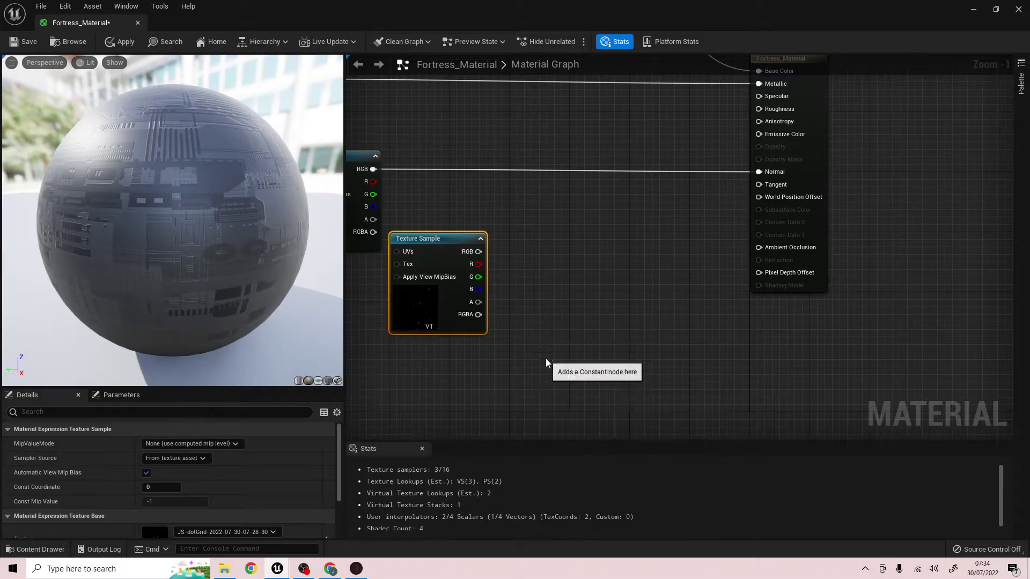
# Step: Convert the Constant node to a parameter named Emission Strength and place it directly below the dotGrid texture sample
pyautogui.rightClick(524, 336)
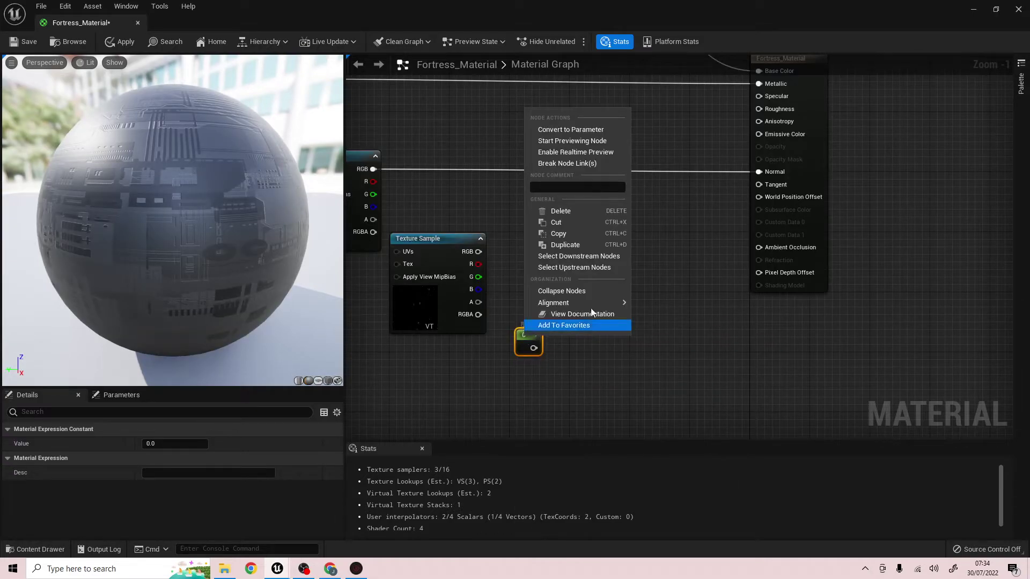
pyautogui.click(592, 130)
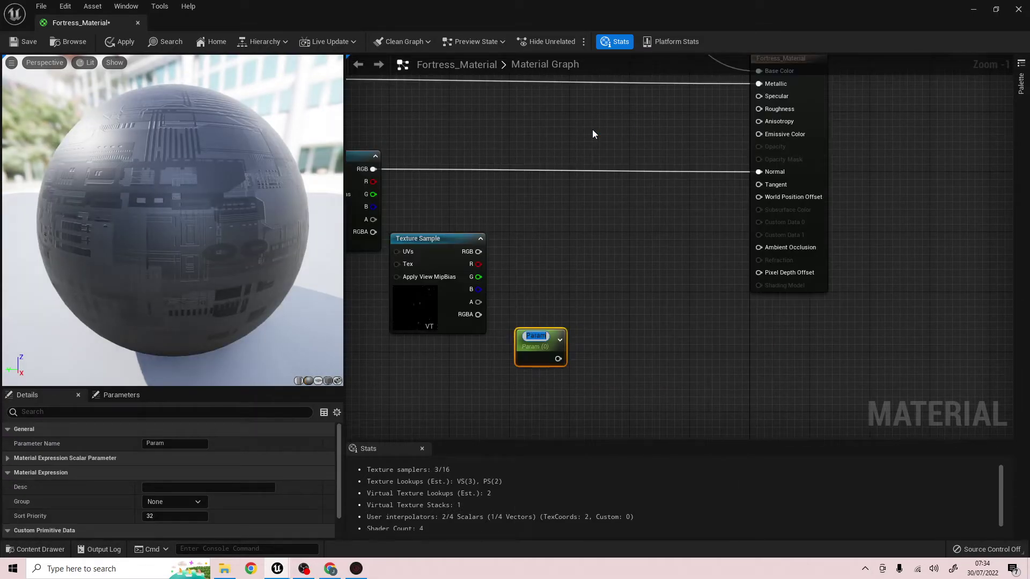
pyautogui.write('Emmision')
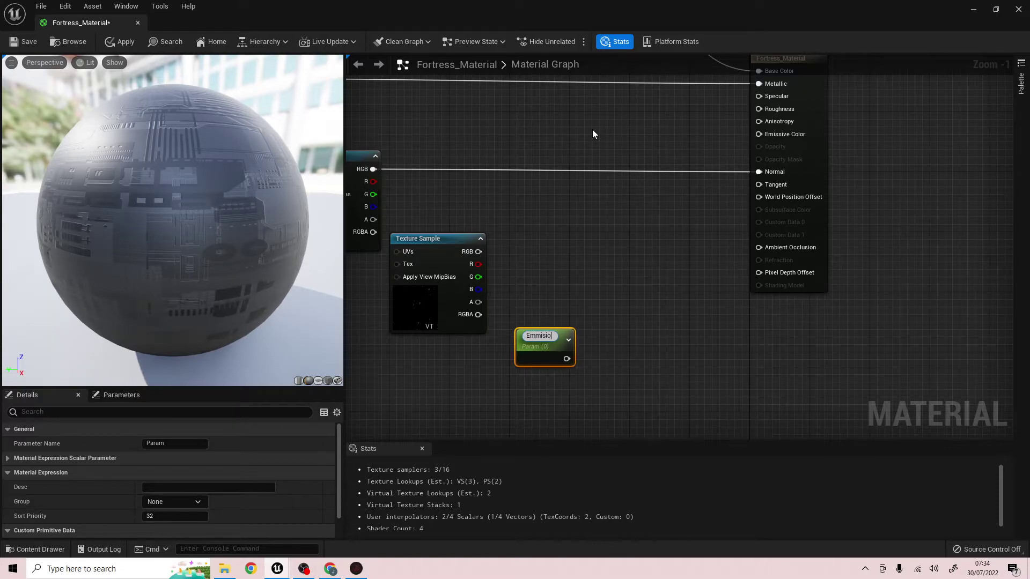
pyautogui.press('BackSpace')
pyautogui.press('BackSpace')
pyautogui.press('BackSpace')
pyautogui.press('BackSpace')
pyautogui.press('BackSpace')
pyautogui.press('BackSpace')
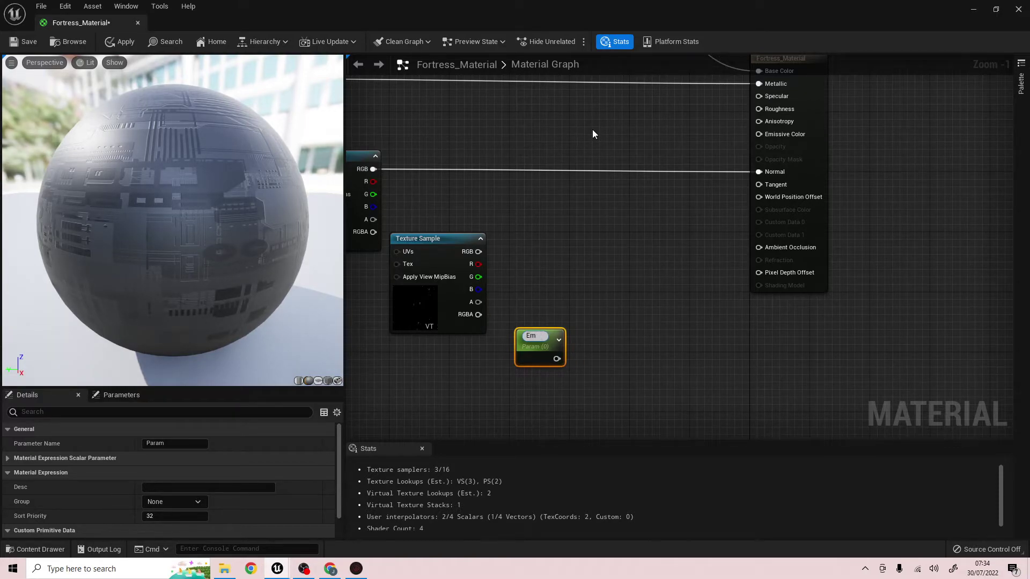
pyautogui.write('ission St')
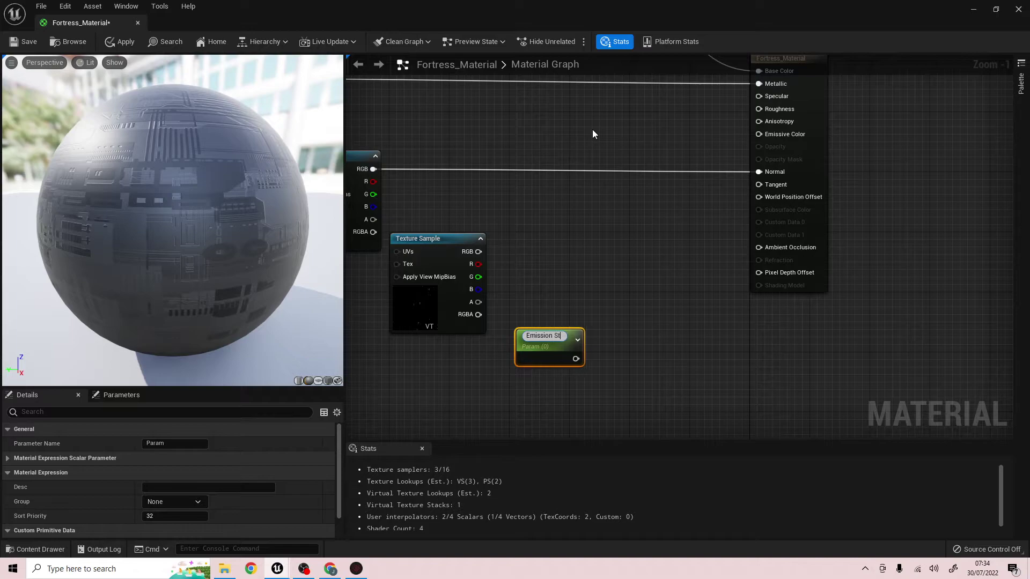
pyautogui.write('rength')
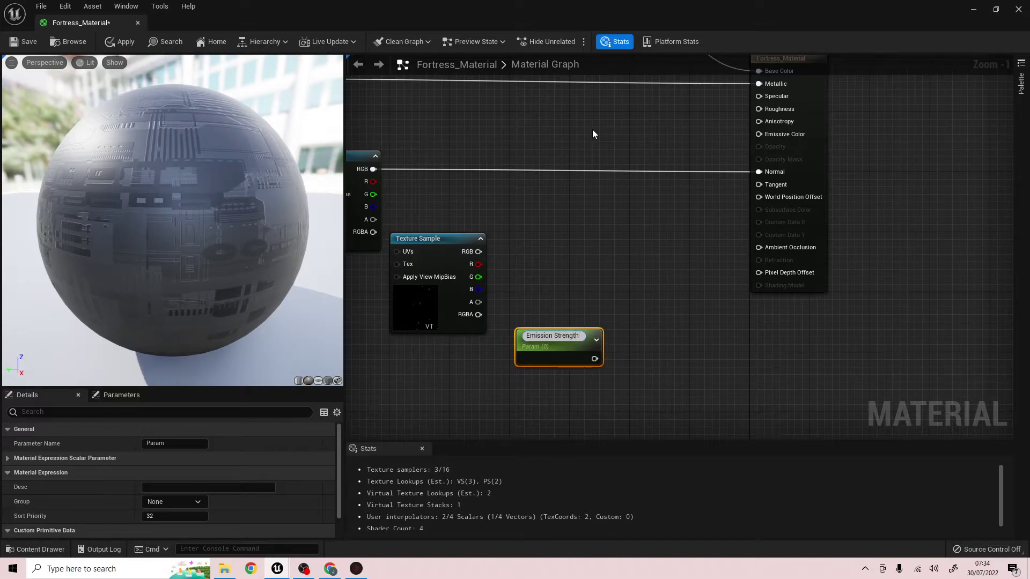
pyautogui.click(630, 320)
pyautogui.moveTo(568, 334); pyautogui.dragTo(465, 342)
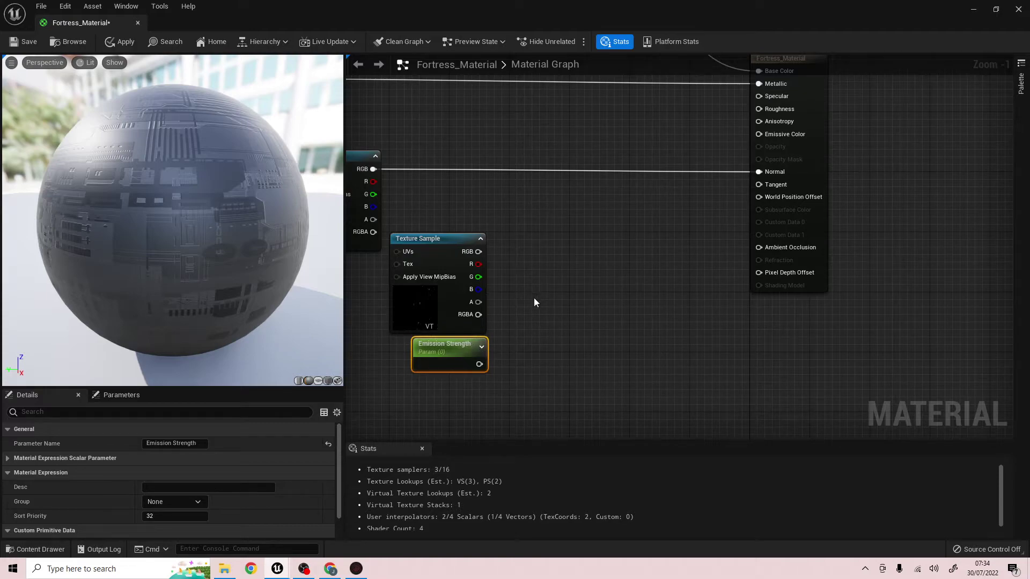
# Step: Add a Constant3Vector node in the empty graph area below the Emission Strength parameter
pyautogui.moveTo(524, 314); pyautogui.dragTo(615, 208, button='right')
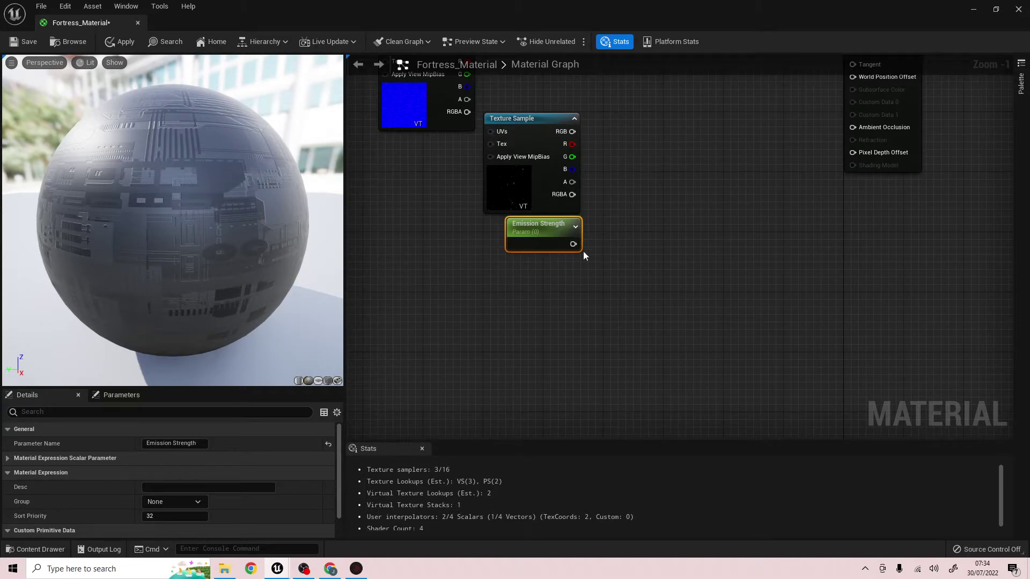
pyautogui.rightClick(526, 365)
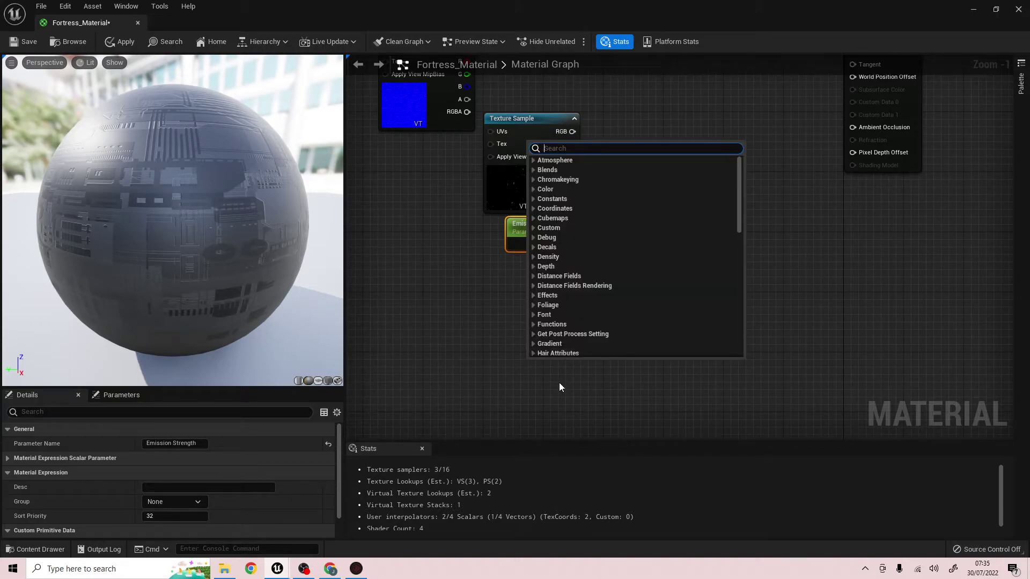
pyautogui.write('const')
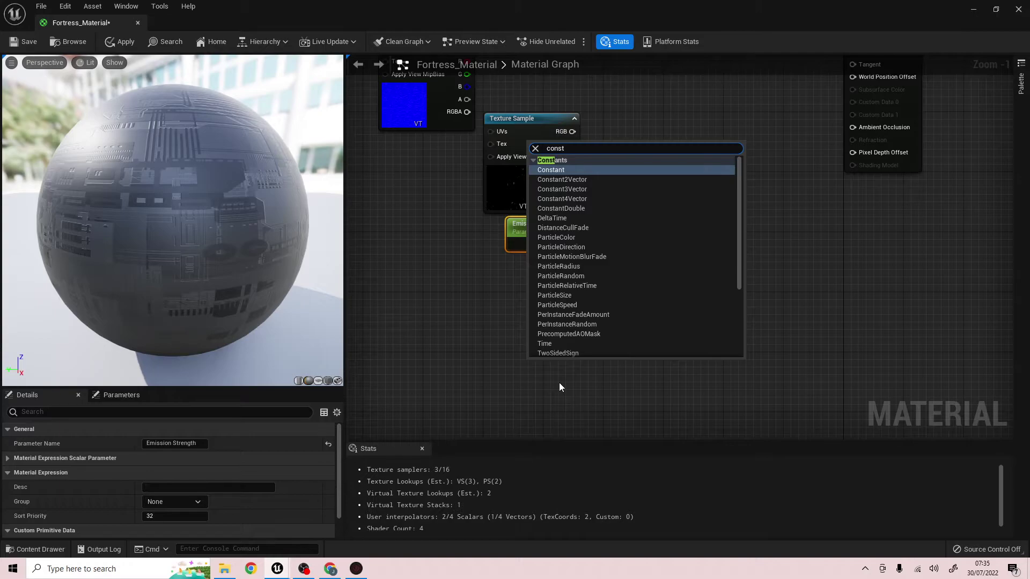
pyautogui.click(608, 189)
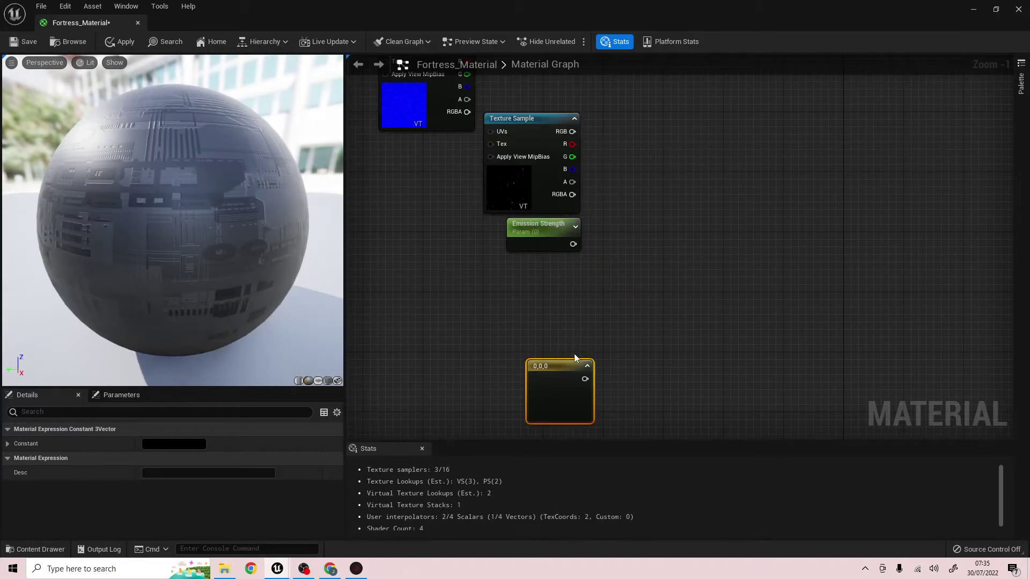
# Step: Convert the Constant3Vector to a parameter named Emission Colour and place it a little below Emission Strength
pyautogui.rightClick(565, 367)
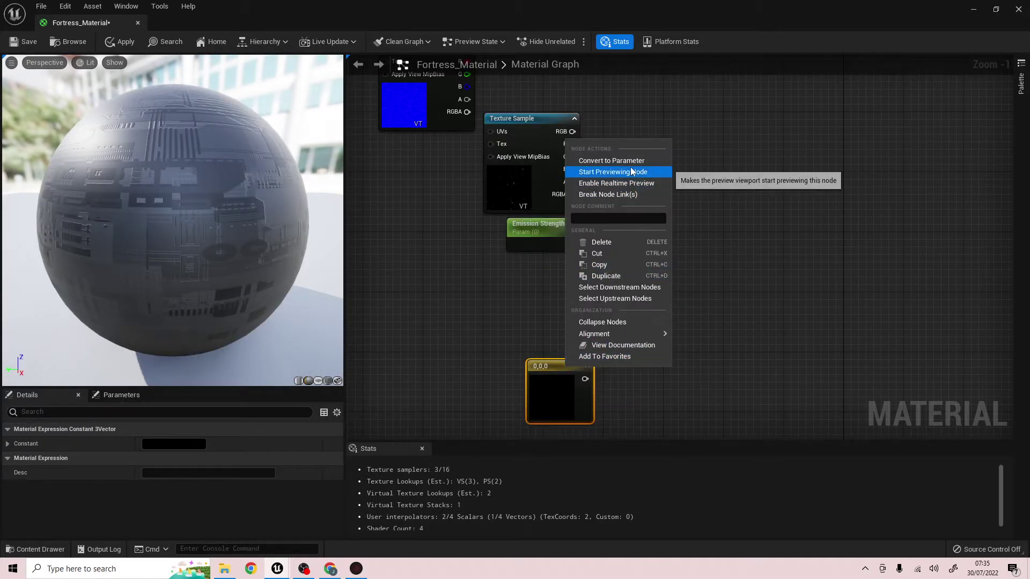
pyautogui.click(612, 161)
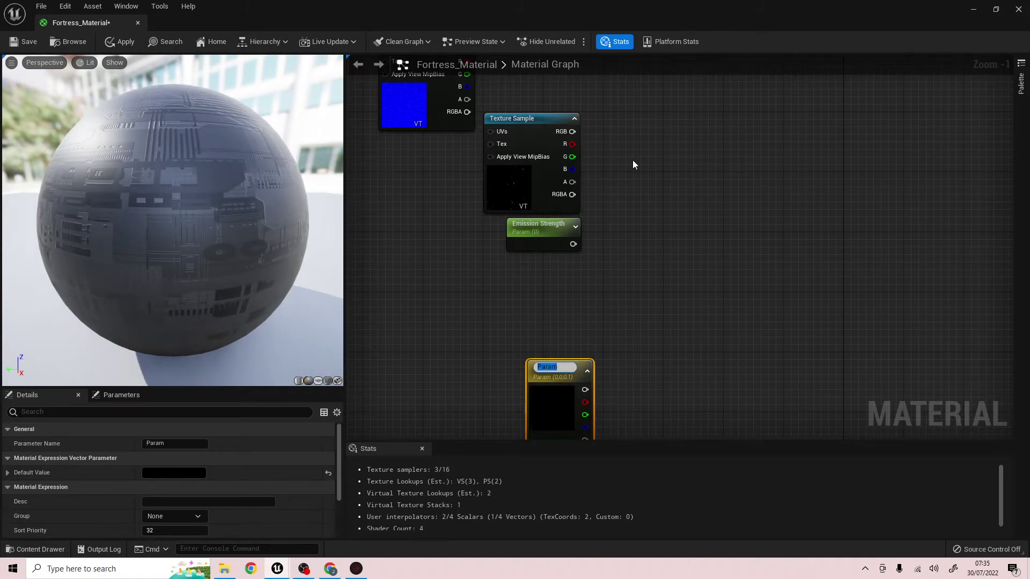
pyautogui.write('Emission Colour')
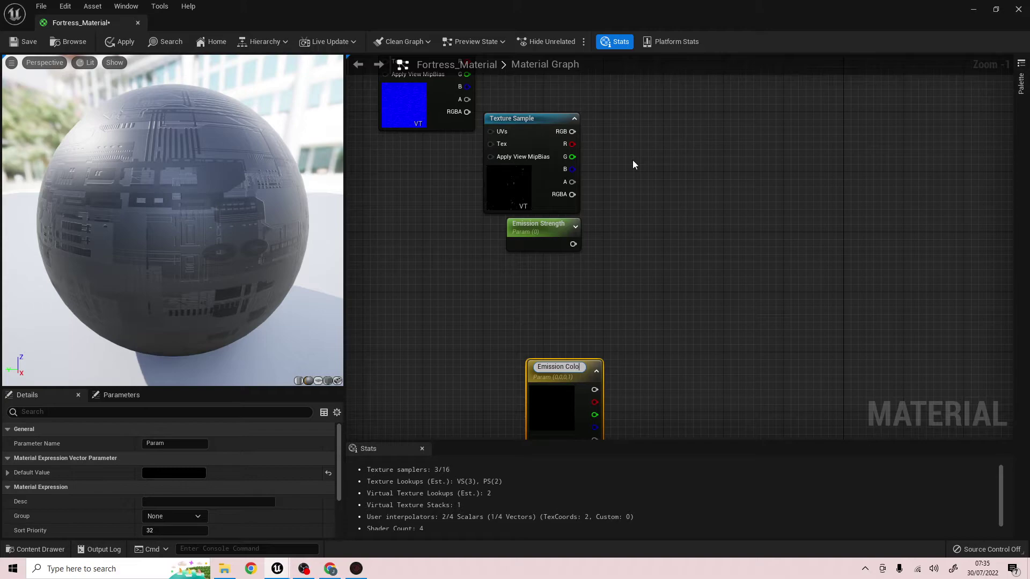
pyautogui.click(643, 266)
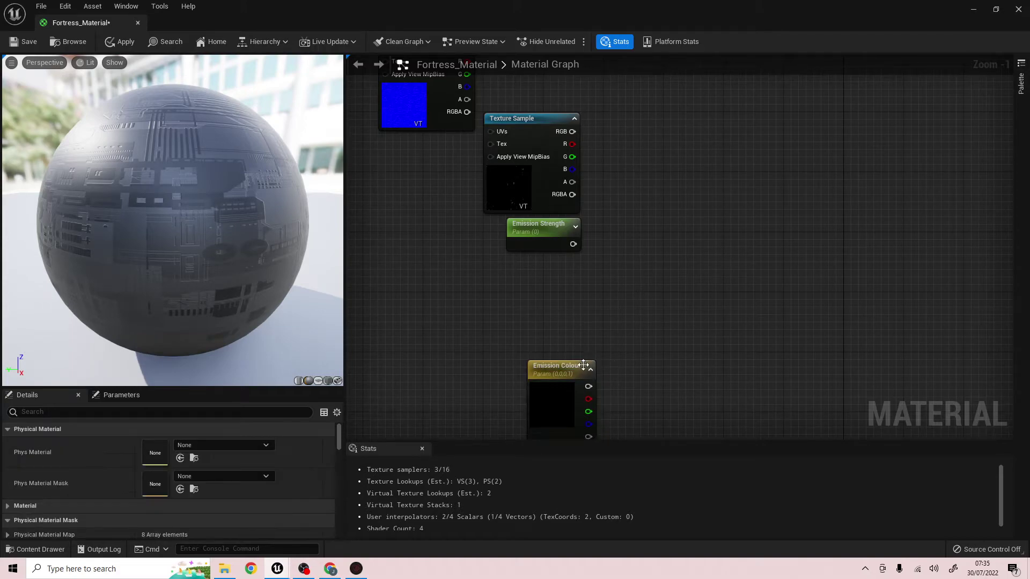
pyautogui.moveTo(569, 370); pyautogui.dragTo(549, 299)
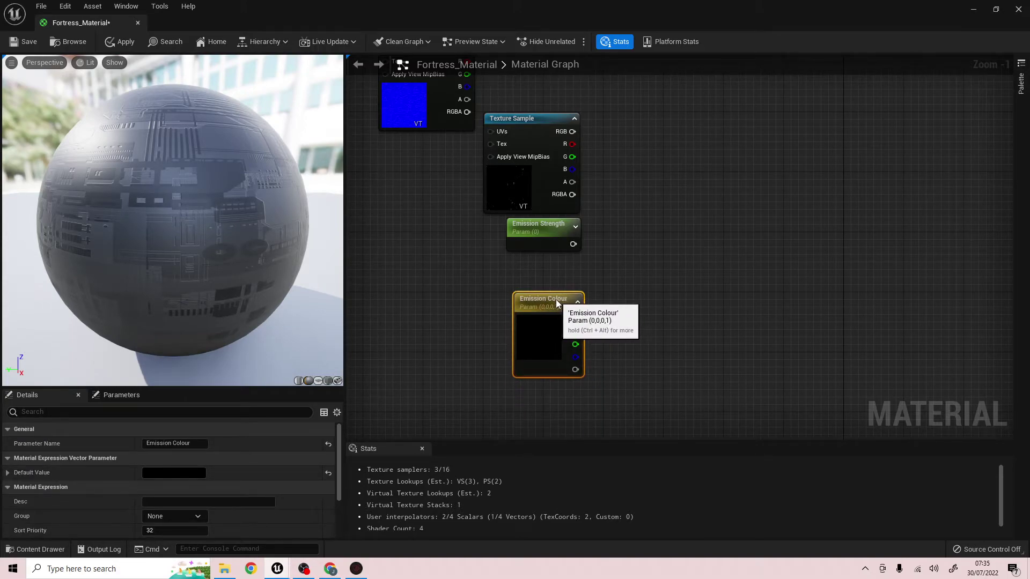
# Step: Add a Constant node below the Emission Colour parameter
pyautogui.moveTo(630, 323); pyautogui.dragTo(635, 230, button='right')
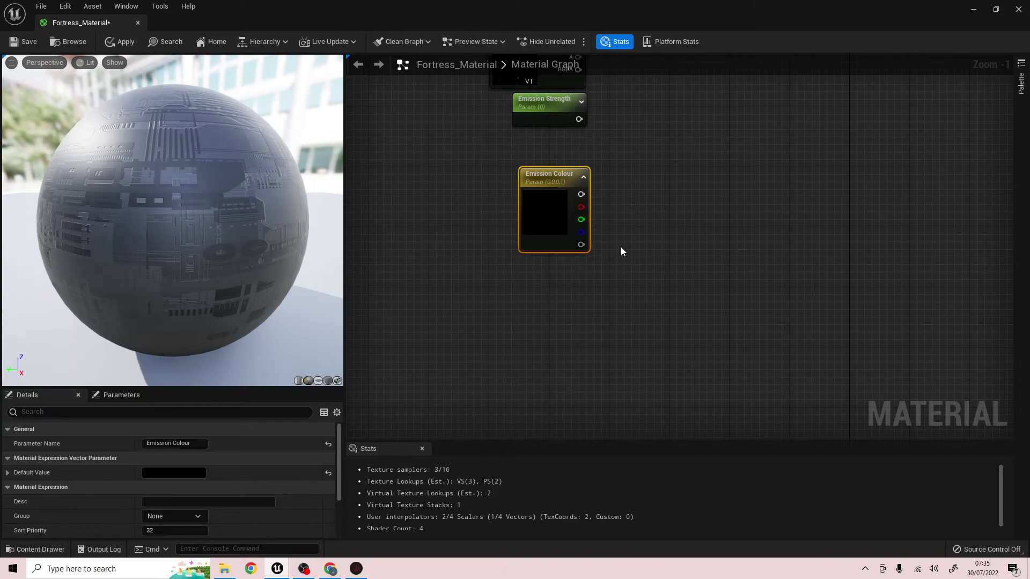
pyautogui.rightClick(545, 284)
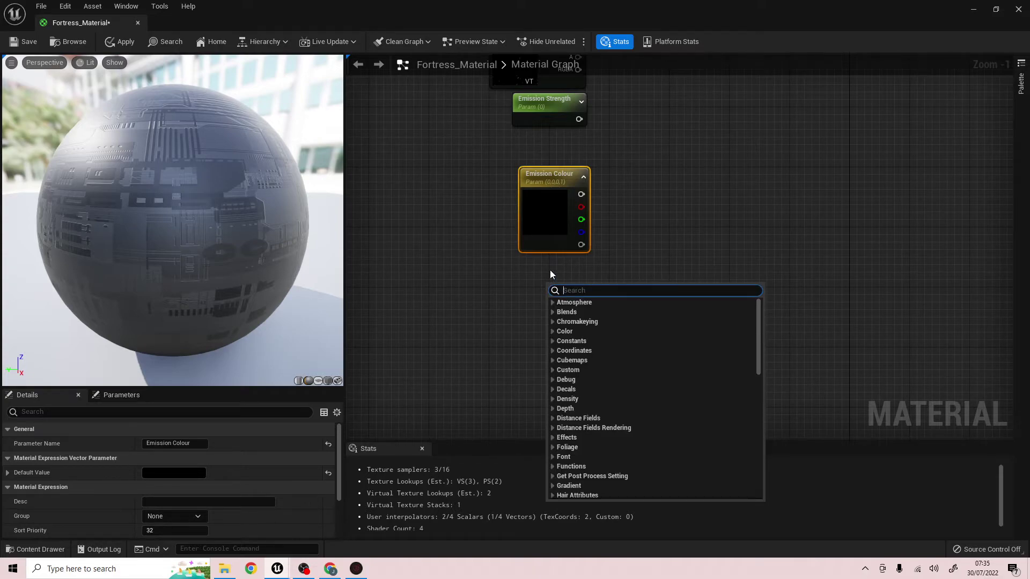
pyautogui.write('const')
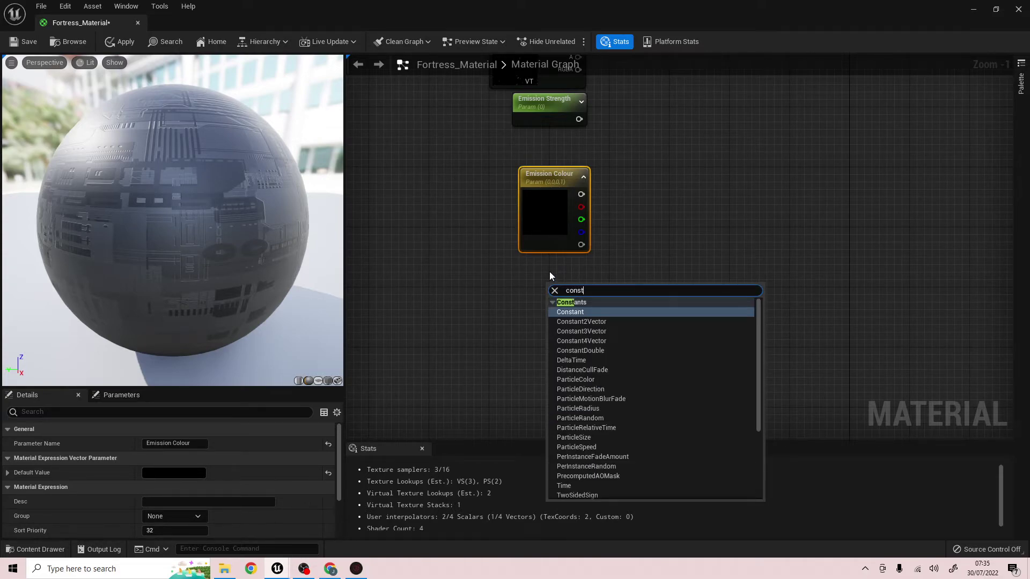
pyautogui.click(587, 310)
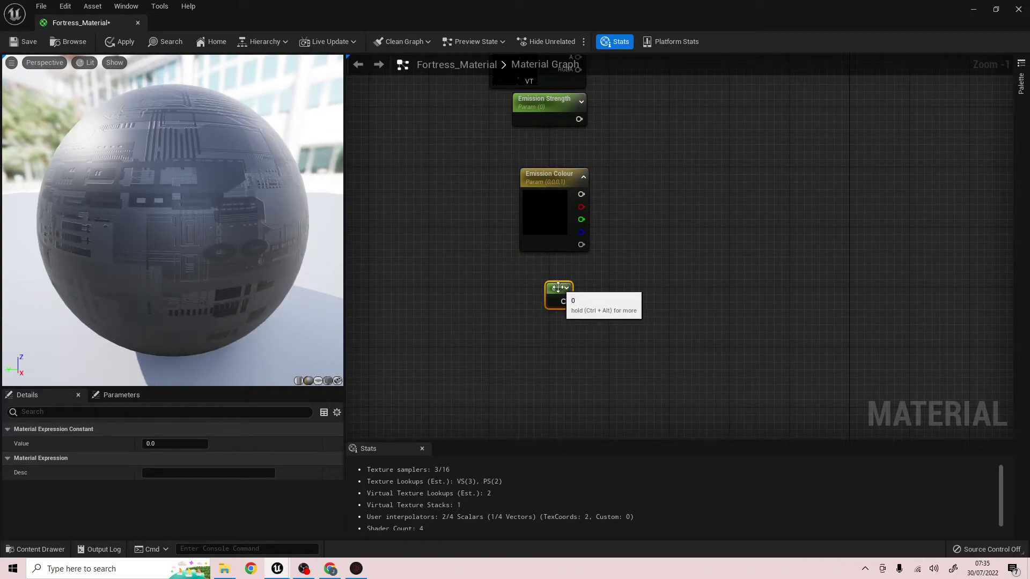
# Step: Convert the new Constant to a parameter named Colour Strength and place it directly below Emission Colour
pyautogui.rightClick(558, 287)
pyautogui.click(594, 307)
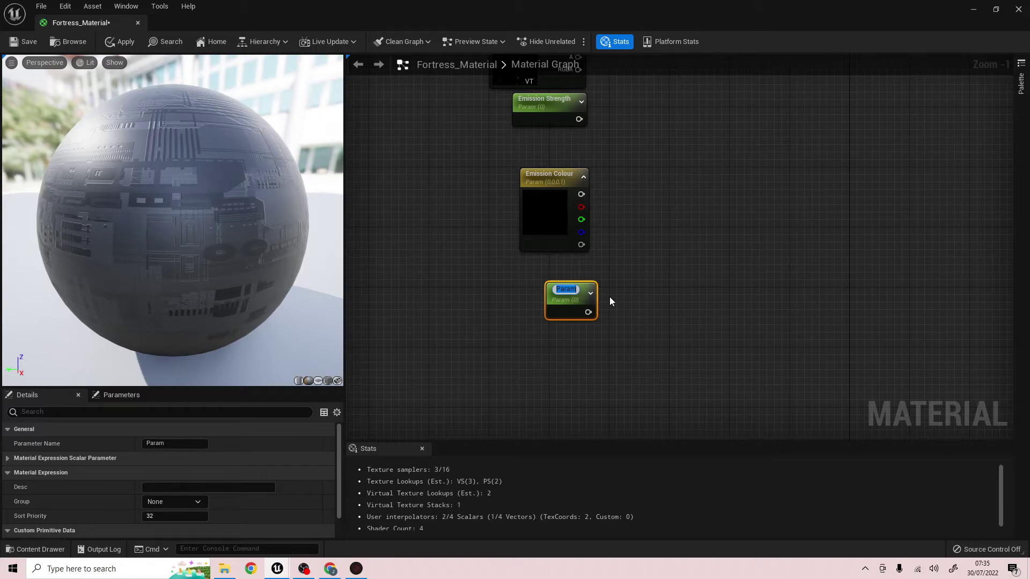
pyautogui.write('Colour Strength')
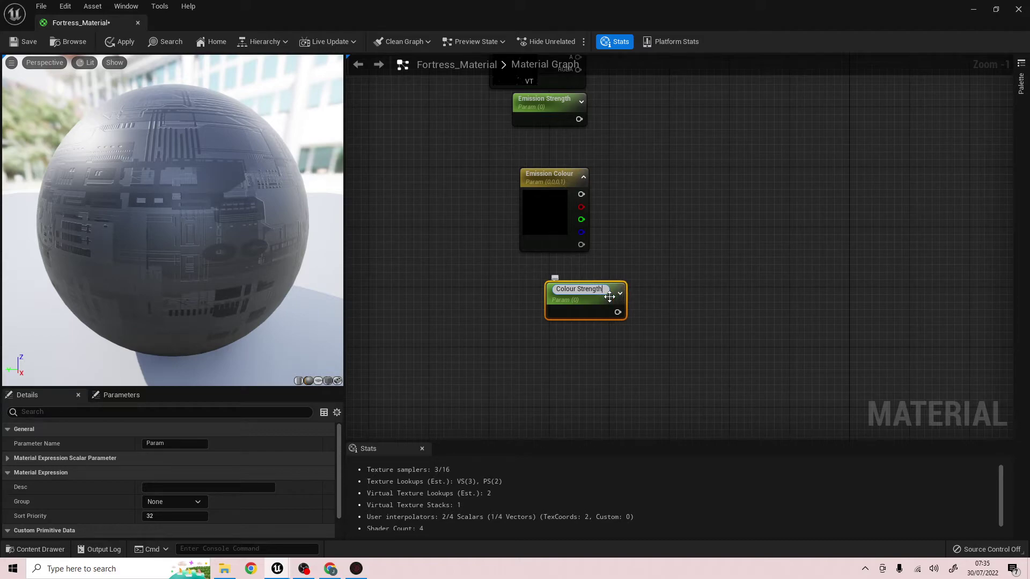
pyautogui.click(658, 274)
pyautogui.moveTo(597, 289); pyautogui.dragTo(572, 265)
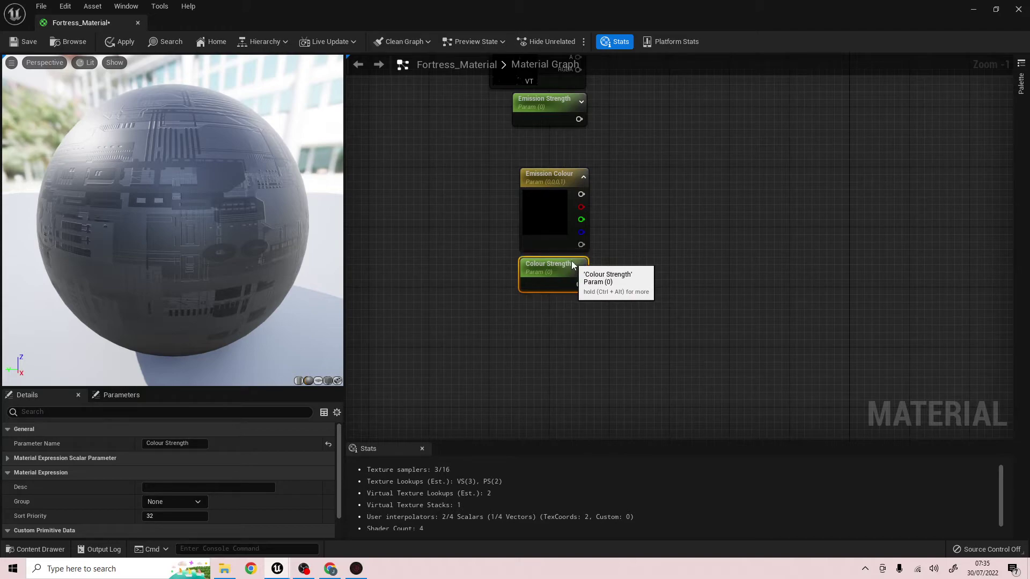
# Step: Add three Multiply nodes, placing one beside the dotGrid texture sample, one beside Emission Colour, and one between them nearer the Fortress_Material node
pyautogui.moveTo(652, 249); pyautogui.dragTo(597, 352, button='right')
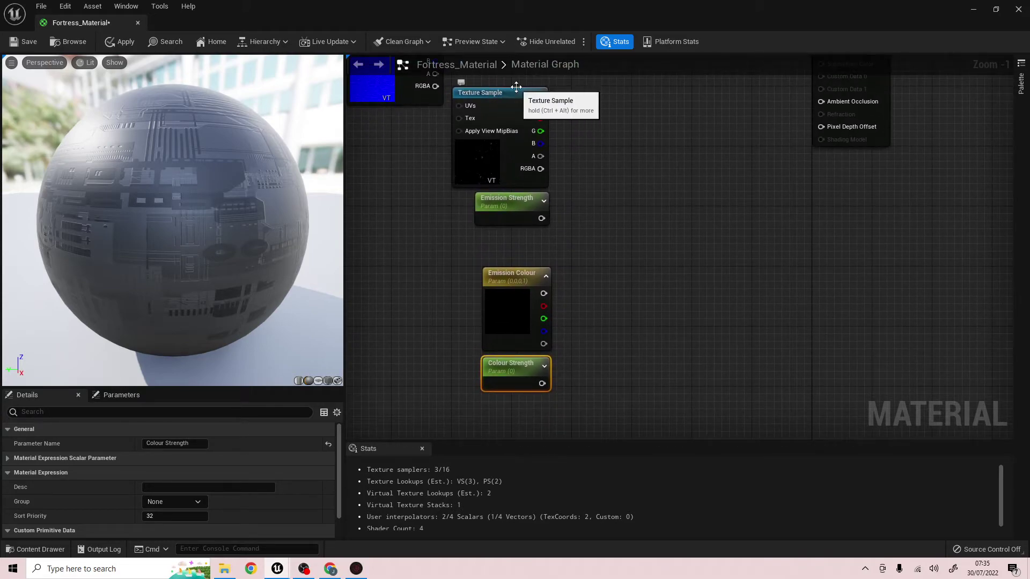
pyautogui.rightClick(617, 174)
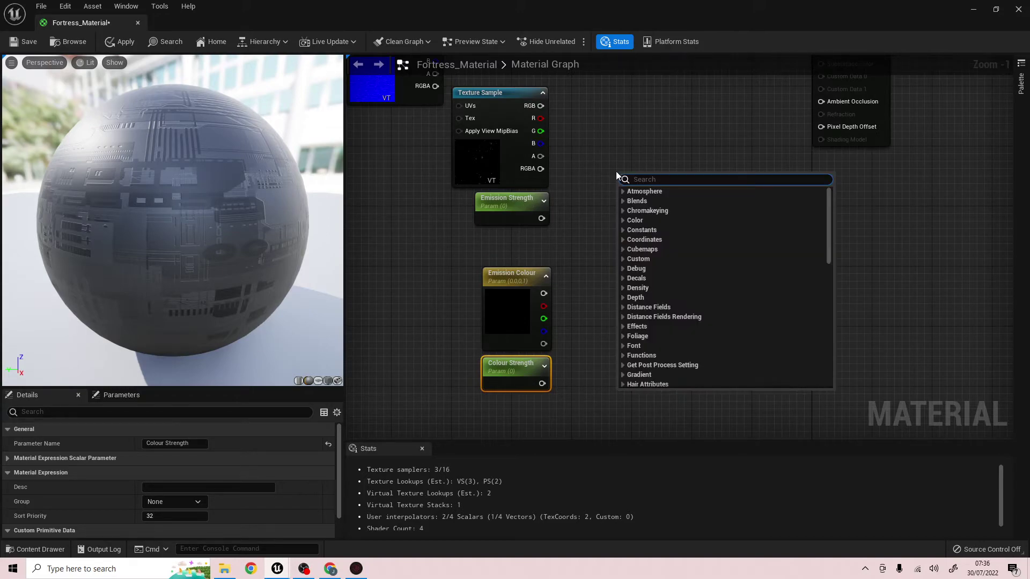
pyautogui.write('mul')
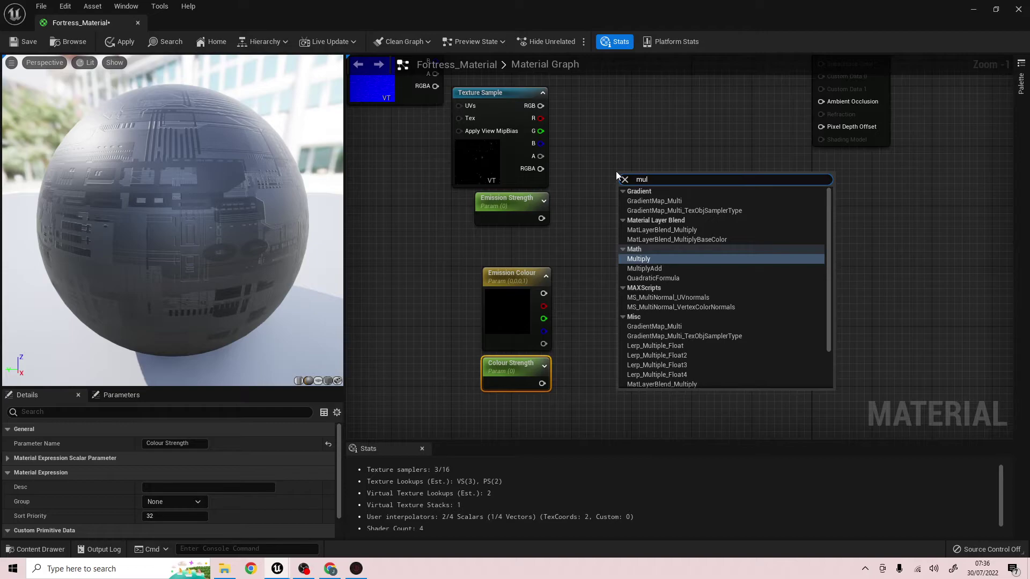
pyautogui.click(666, 260)
pyautogui.rightClick(641, 280)
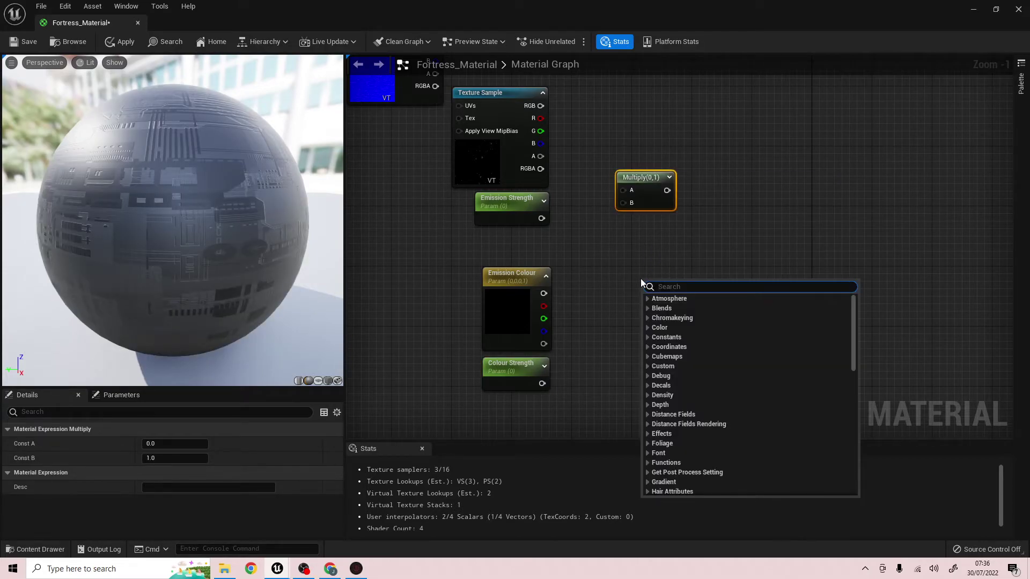
pyautogui.write('mult')
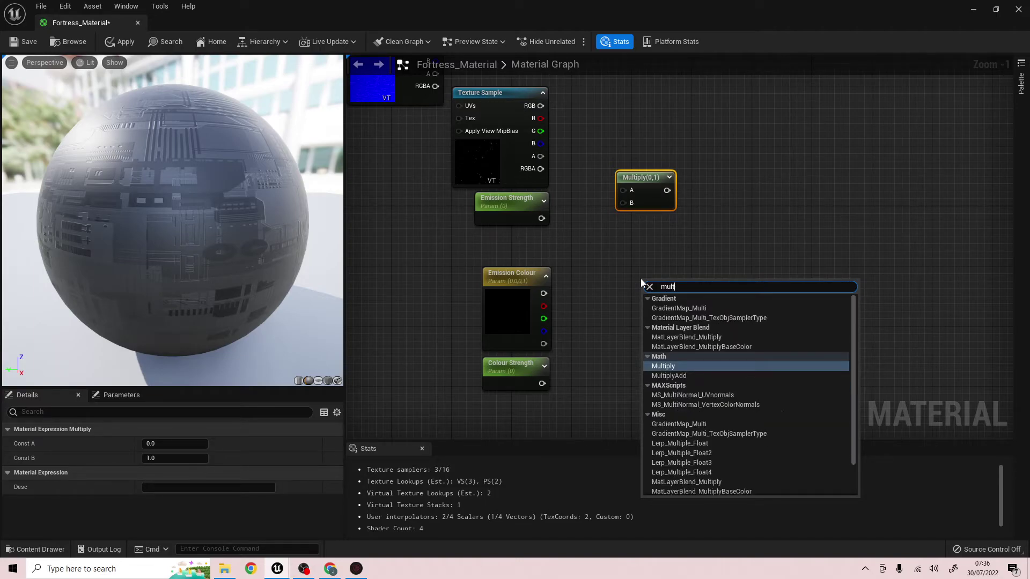
pyautogui.click(686, 365)
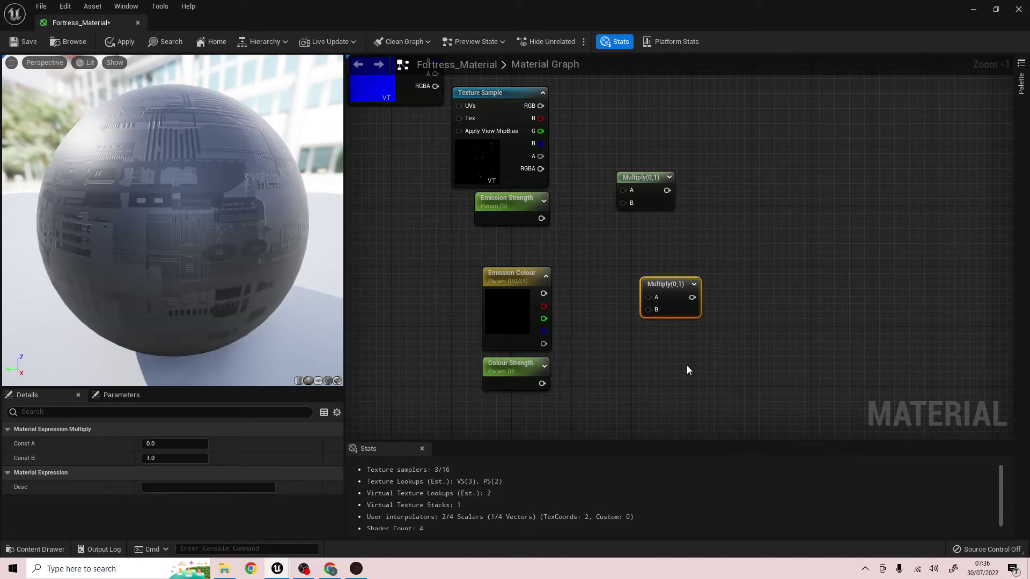
pyautogui.rightClick(743, 234)
pyautogui.write('mul')
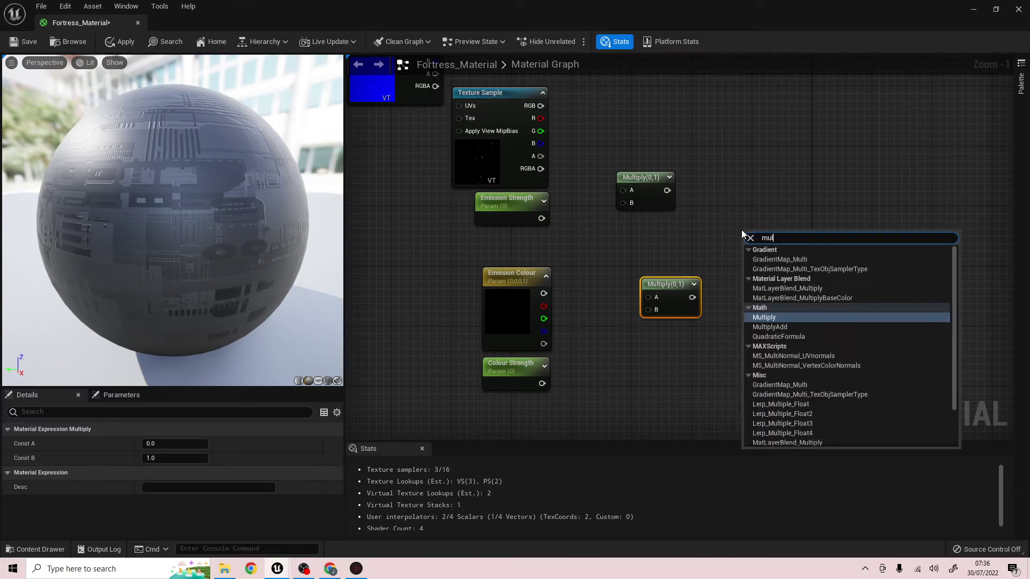
pyautogui.click(786, 317)
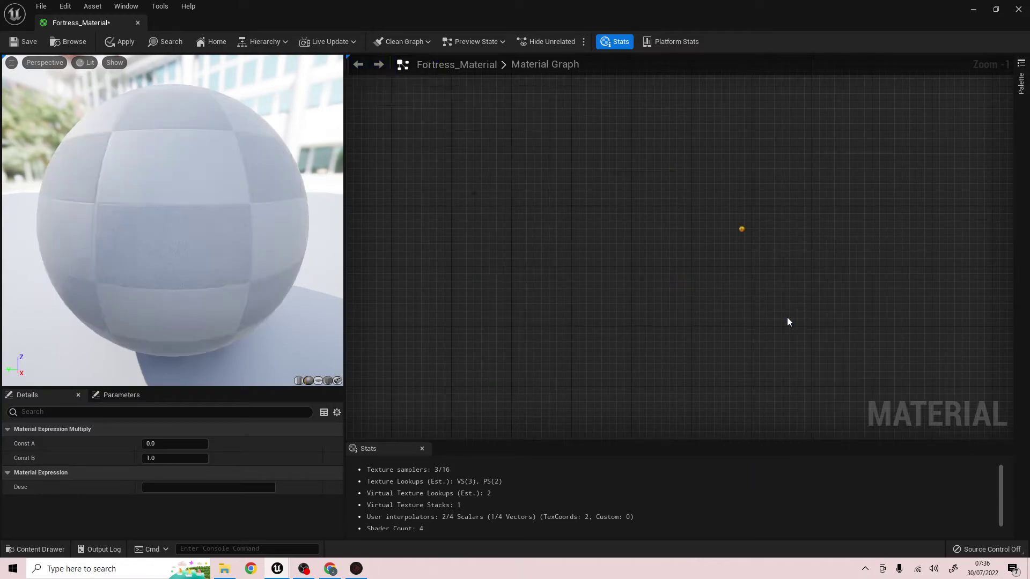
pyautogui.moveTo(652, 182); pyautogui.dragTo(600, 138)
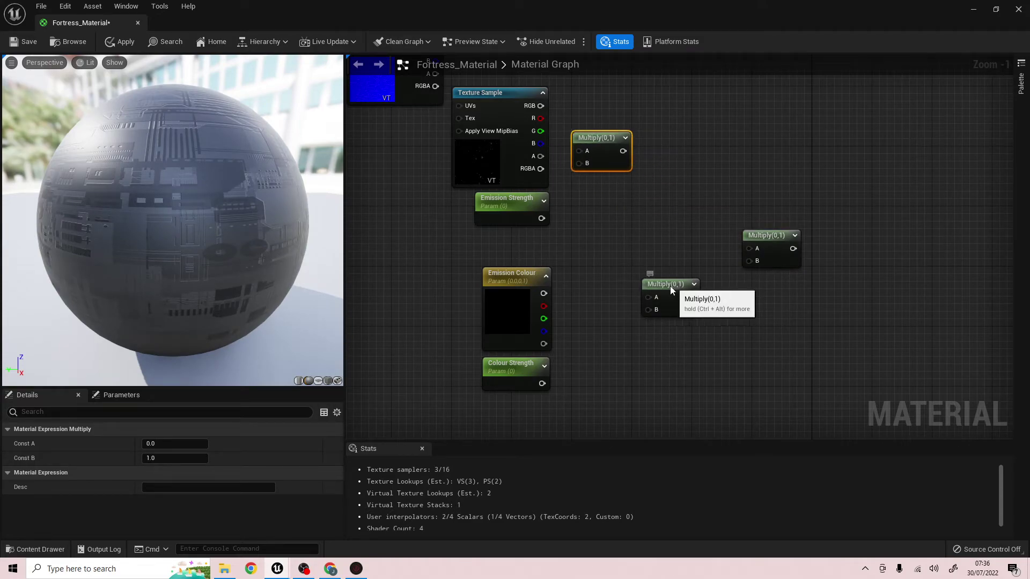
pyautogui.moveTo(674, 287); pyautogui.dragTo(607, 319)
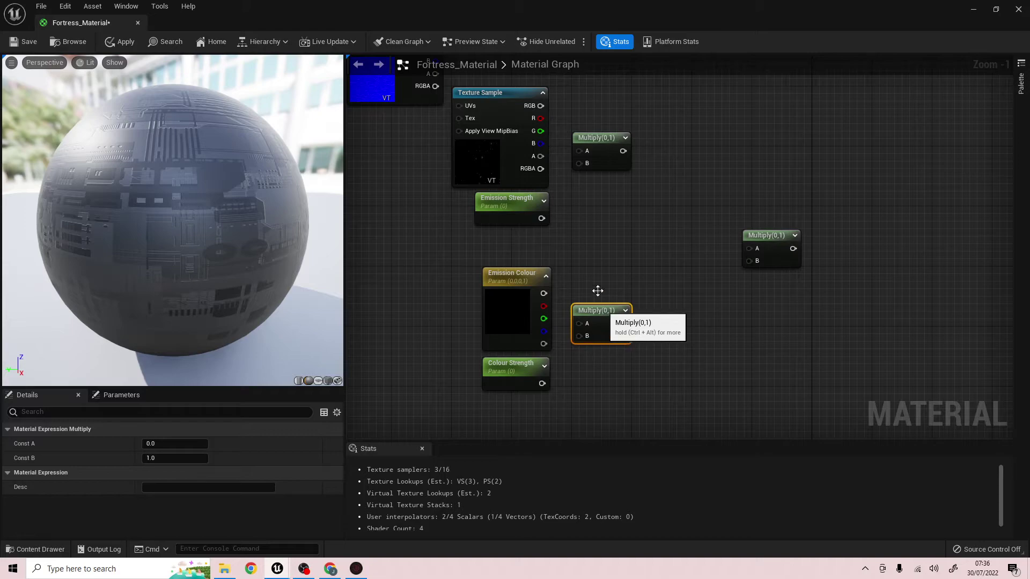
# Step: Connect dotGrid RGB and Emission Strength to the upper Multiply's A and B, and Emission Colour and Colour Strength to the lower Multiply's A and B
pyautogui.moveTo(540, 106); pyautogui.dragTo(581, 151)
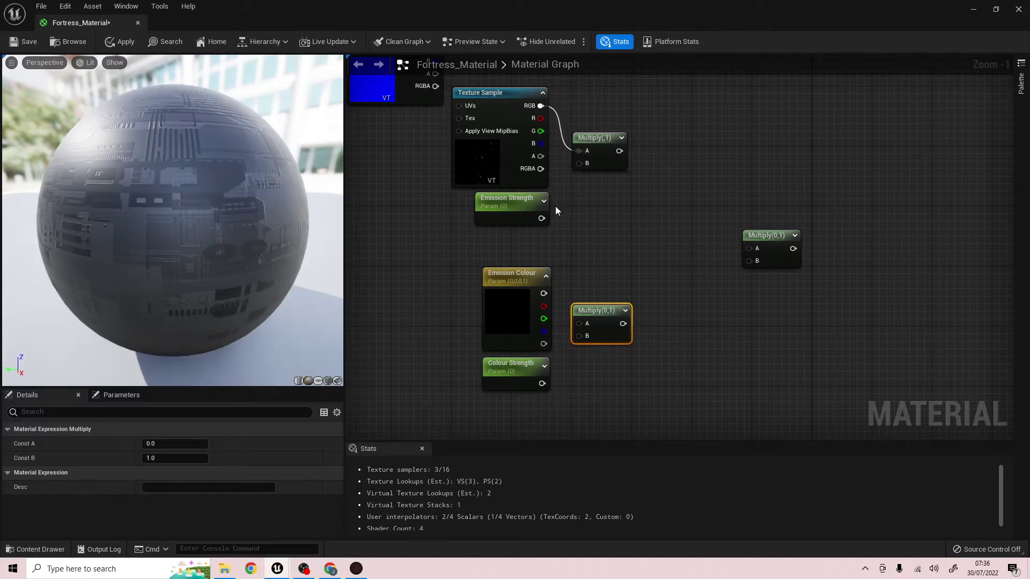
pyautogui.moveTo(541, 218); pyautogui.dragTo(578, 162)
pyautogui.moveTo(543, 293); pyautogui.dragTo(579, 323)
pyautogui.moveTo(547, 380); pyautogui.dragTo(579, 336)
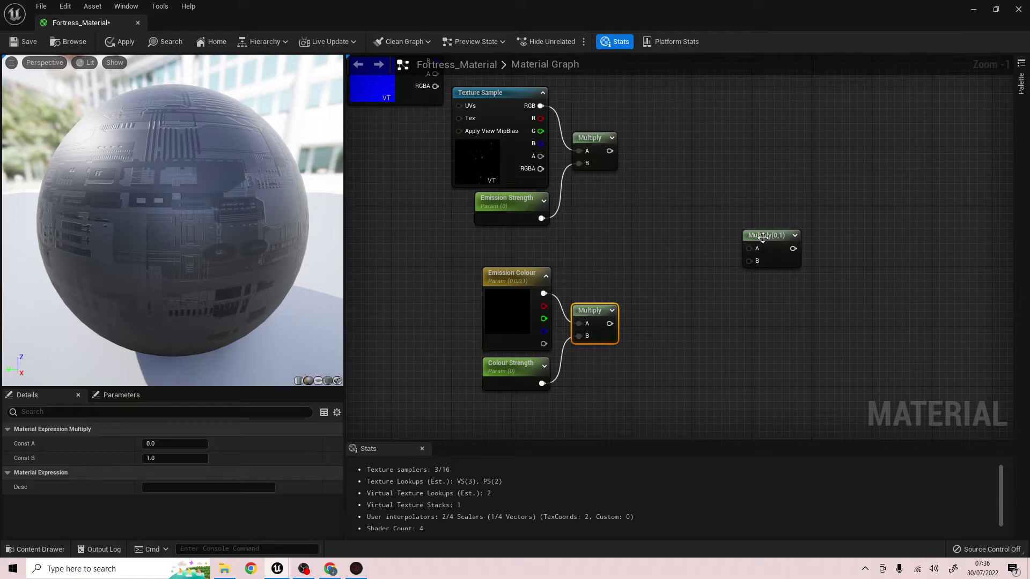
# Step: Combine the upper and lower Multiply outputs in the third Multiply's A and B, and connect its result to Emissive Color
pyautogui.moveTo(766, 236); pyautogui.dragTo(656, 220)
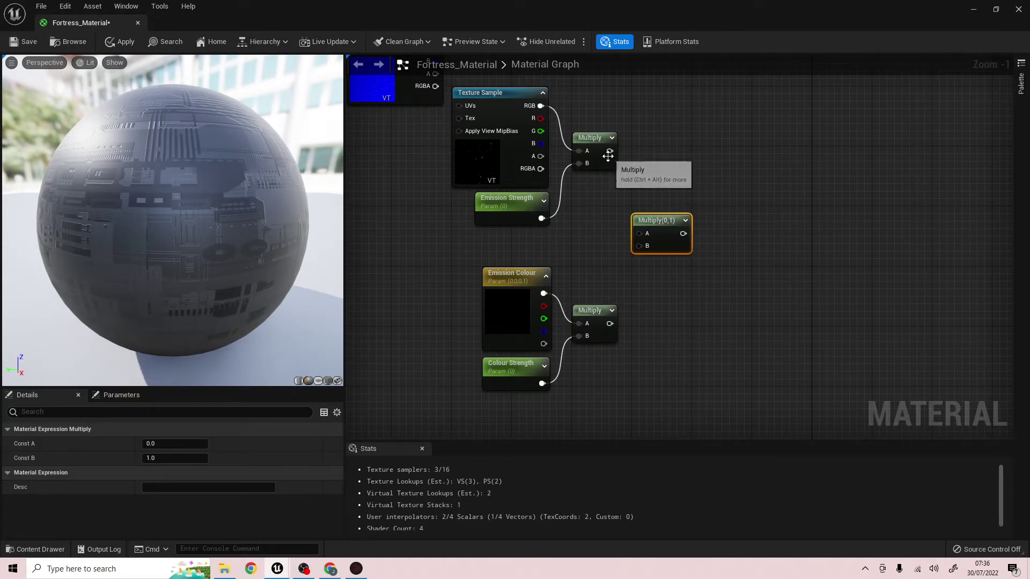
pyautogui.moveTo(610, 151); pyautogui.dragTo(640, 232)
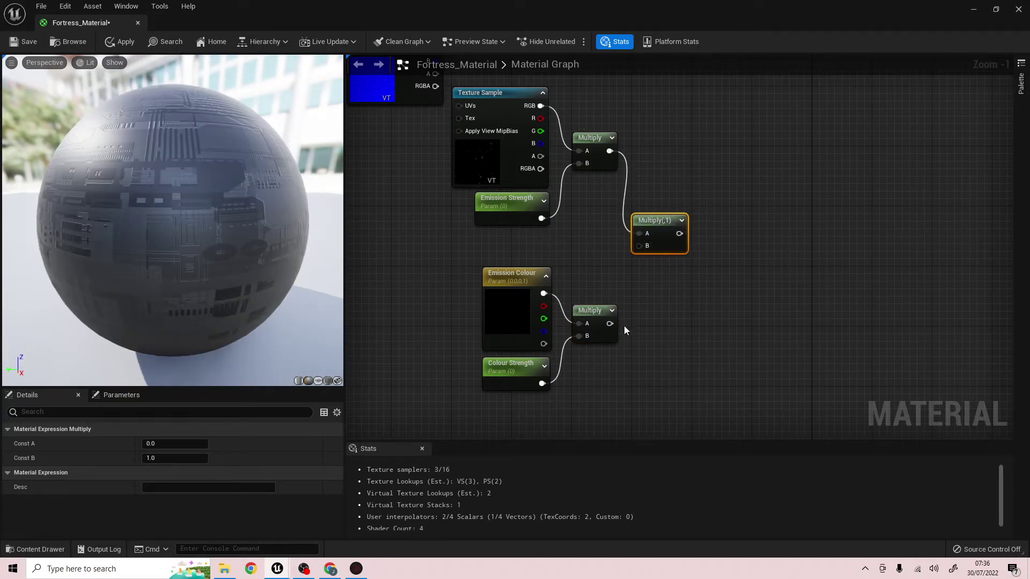
pyautogui.moveTo(610, 323); pyautogui.dragTo(676, 214)
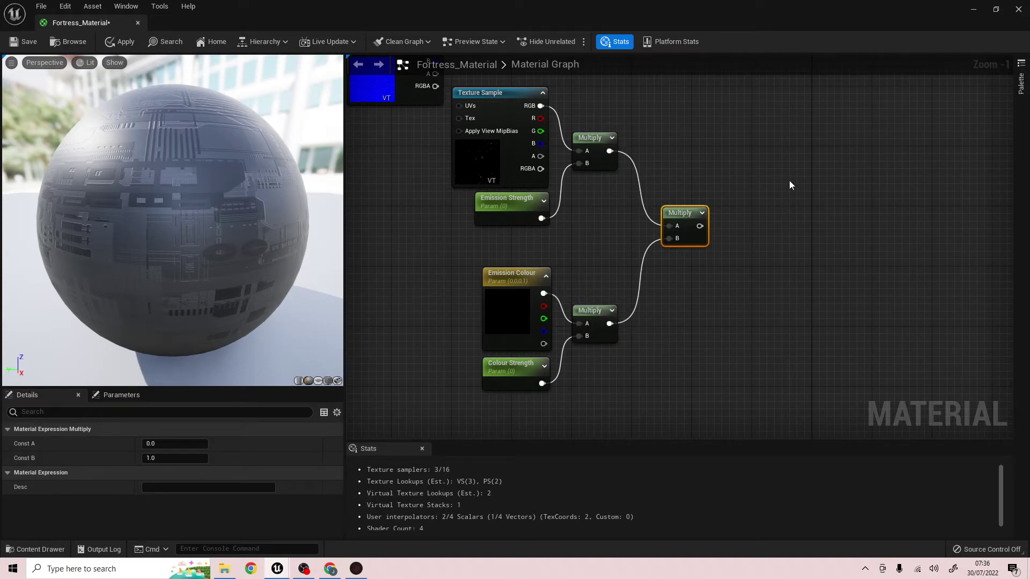
pyautogui.moveTo(790, 185); pyautogui.dragTo(736, 338, button='right')
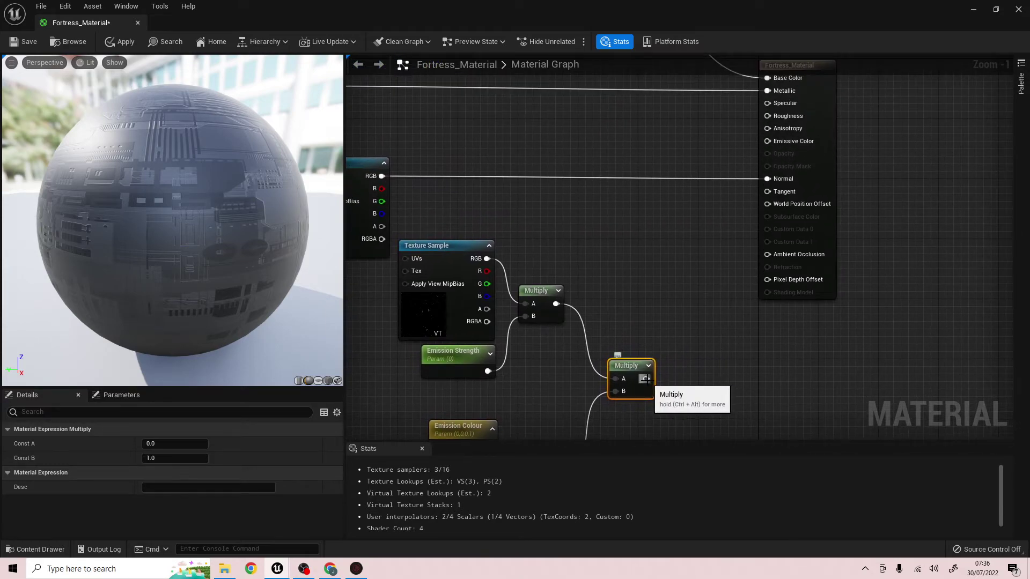
pyautogui.moveTo(644, 379); pyautogui.dragTo(768, 143)
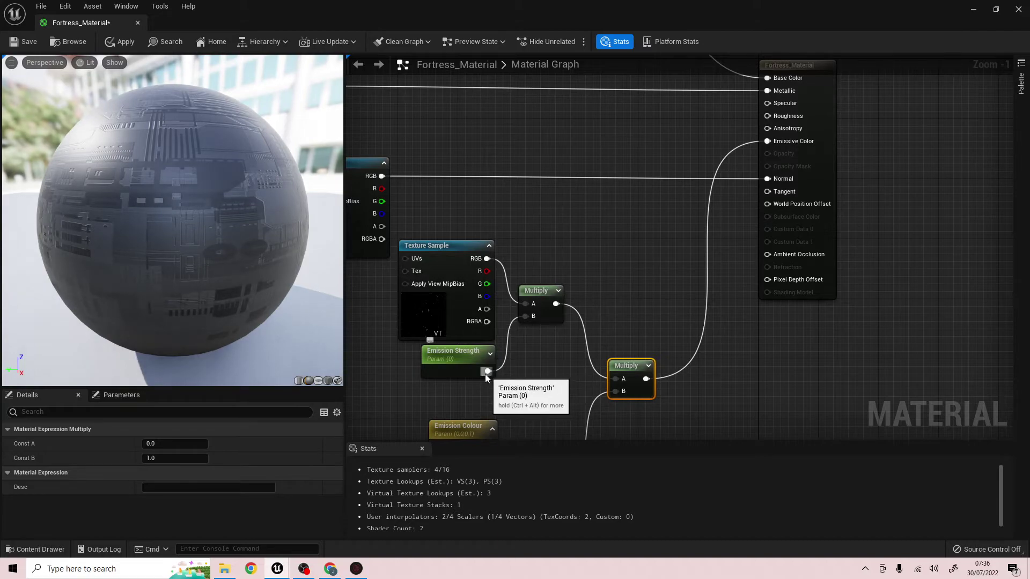
# Step: Set the Emission Colour parameter to a bright orange, hex sRGB FD6E00
pyautogui.click(124, 394)
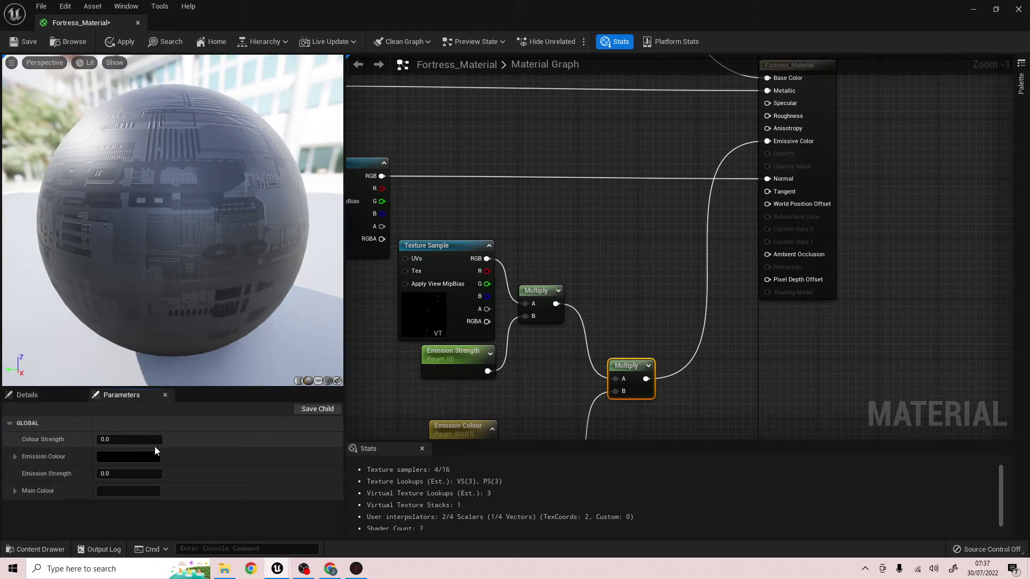
pyautogui.click(137, 456)
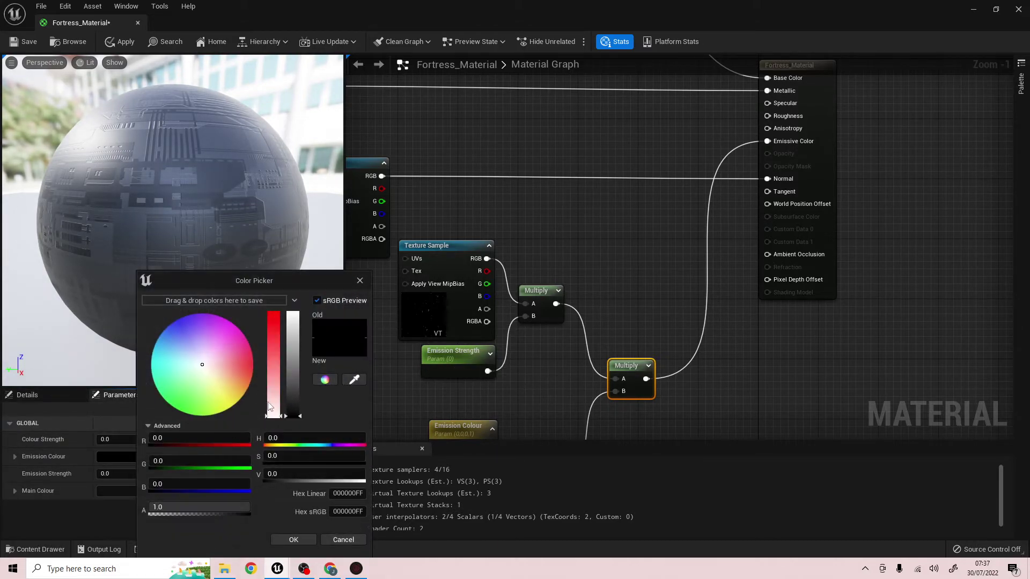
pyautogui.click(242, 365)
pyautogui.moveTo(292, 345); pyautogui.dragTo(301, 314)
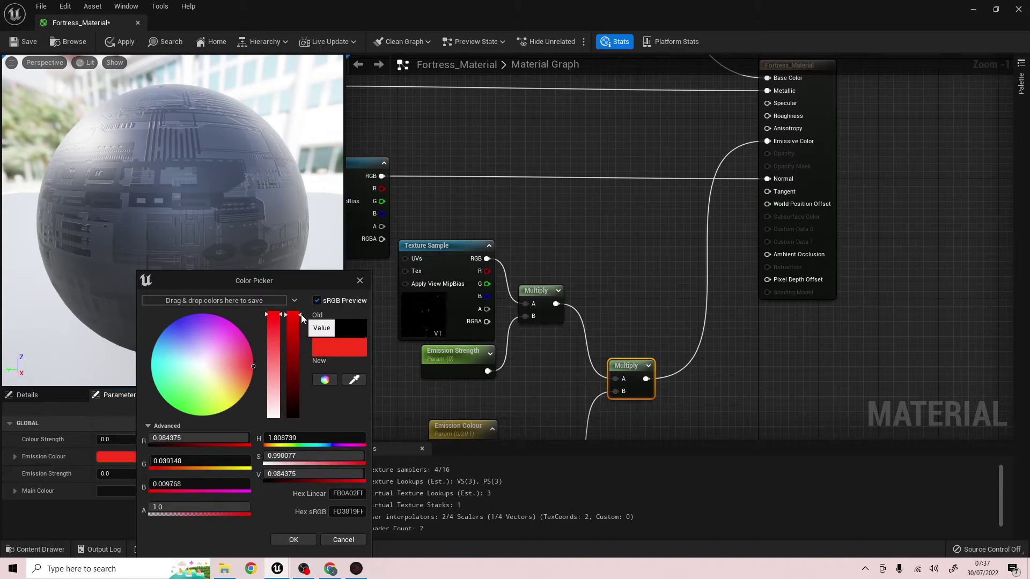
pyautogui.moveTo(250, 371); pyautogui.dragTo(253, 373)
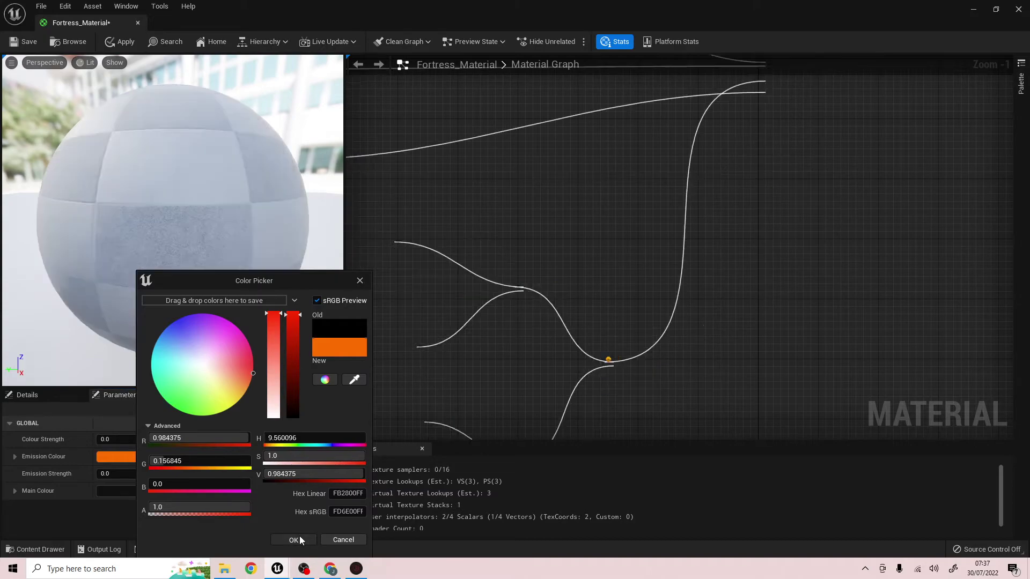
pyautogui.click(293, 539)
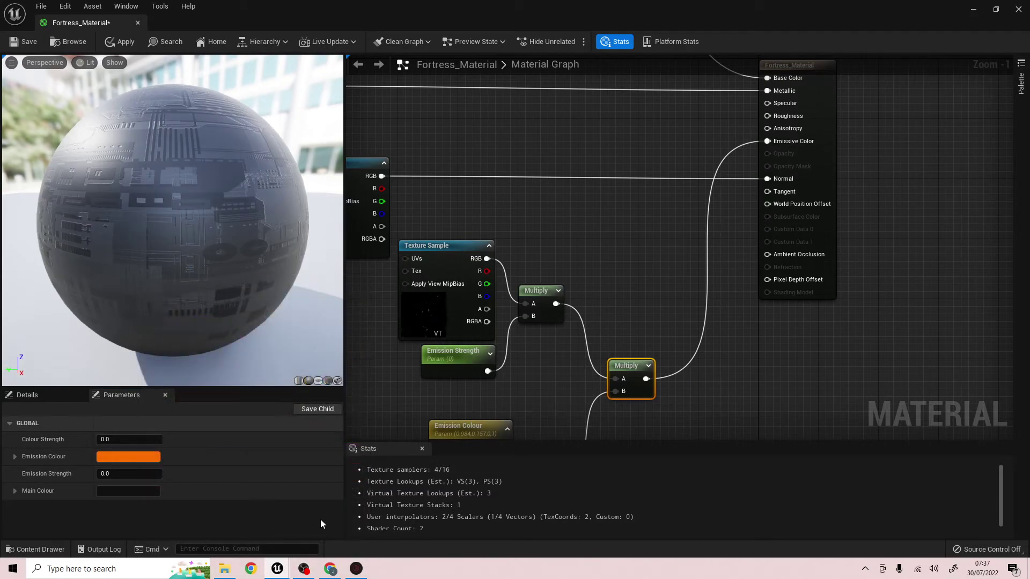
# Step: Raise Colour Strength to about 1.6 and Emission Strength to about 2.5, checking the lights around the preview sphere
pyautogui.click(118, 439)
pyautogui.write('0.608')
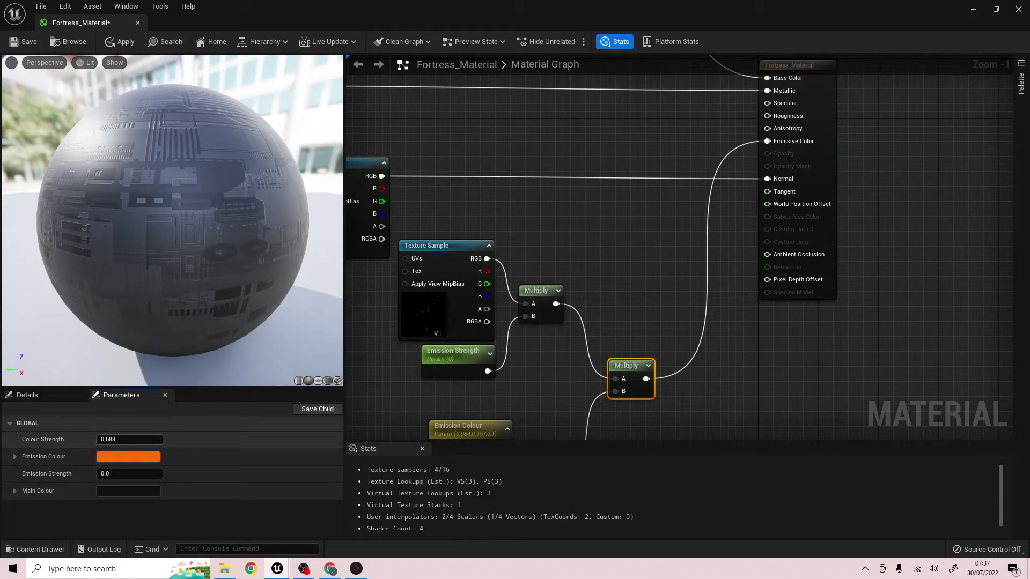
pyautogui.moveTo(113, 439); pyautogui.dragTo(140, 475)
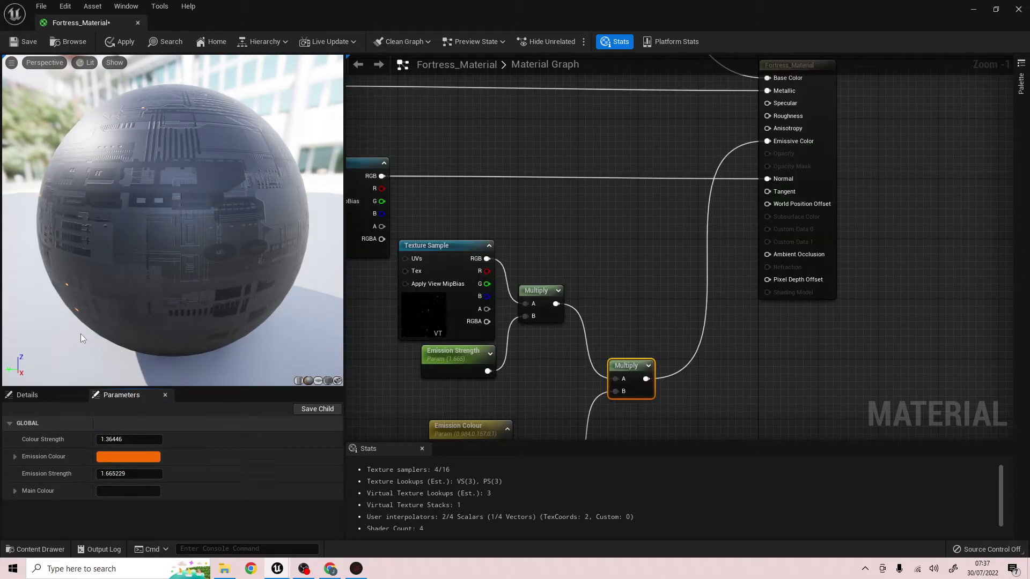
pyautogui.moveTo(85, 308)
pyautogui.mouseDown(button='right')
pyautogui.moveTo(85, 290)
pyautogui.moveTo(85, 316)
pyautogui.mouseUp(button='right')
pyautogui.moveTo(85, 316); pyautogui.dragTo(172, 284)
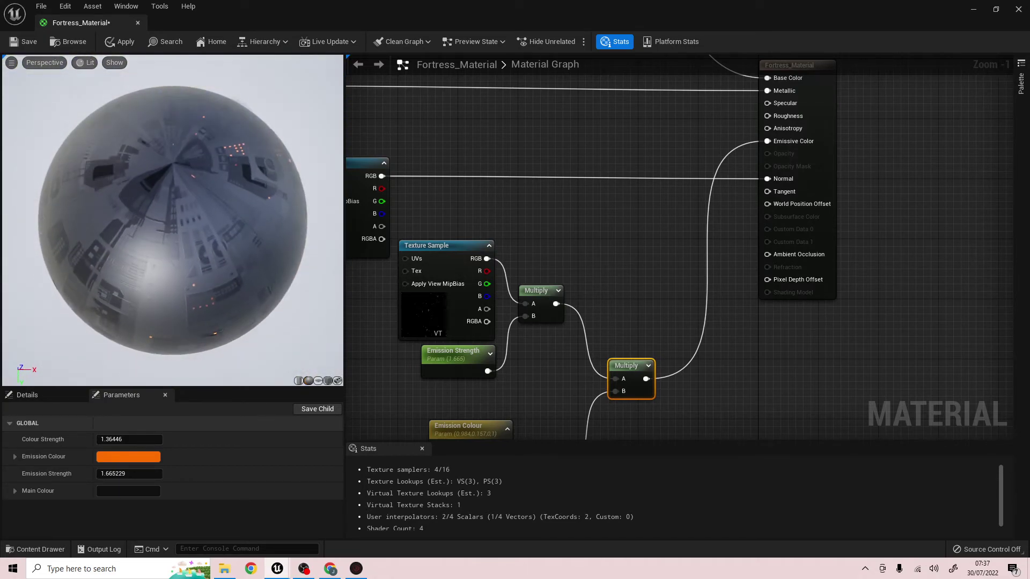
pyautogui.moveTo(172, 215); pyautogui.dragTo(172, 274)
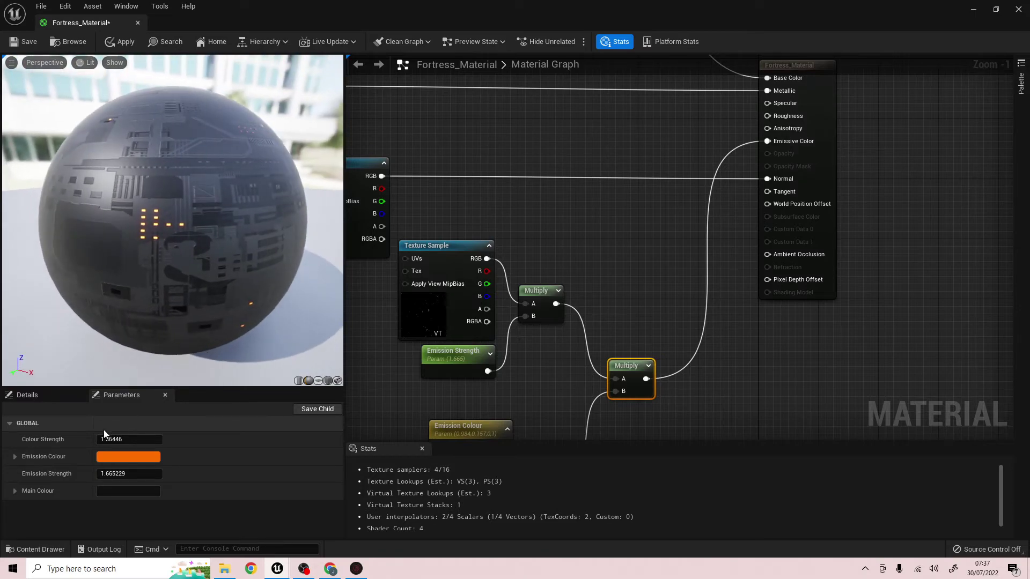
pyautogui.moveTo(129, 473); pyautogui.dragTo(155, 474)
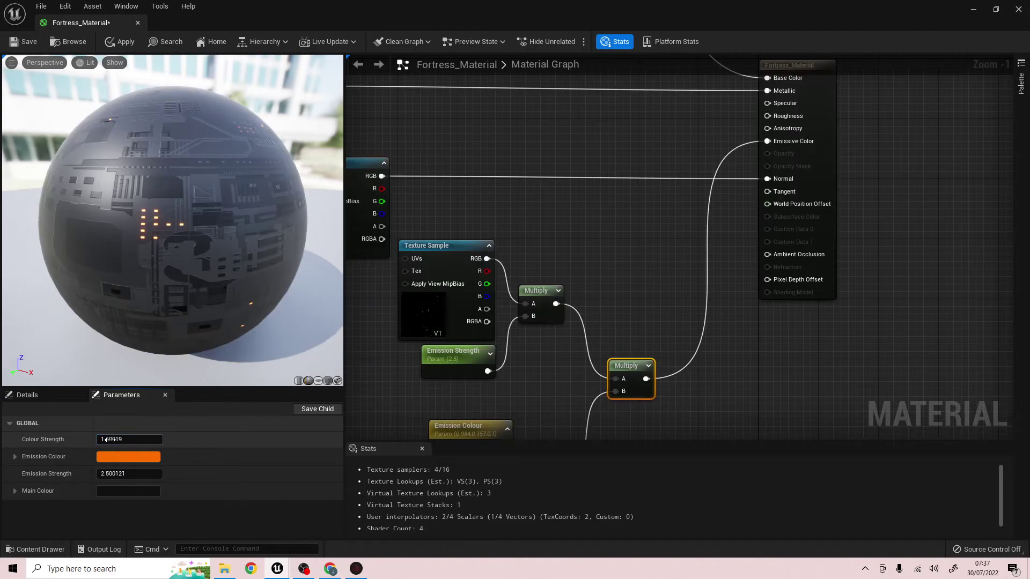
# Step: Set the Main Colour parameter to a very dark blue, hex sRGB 000C10
pyautogui.click(124, 491)
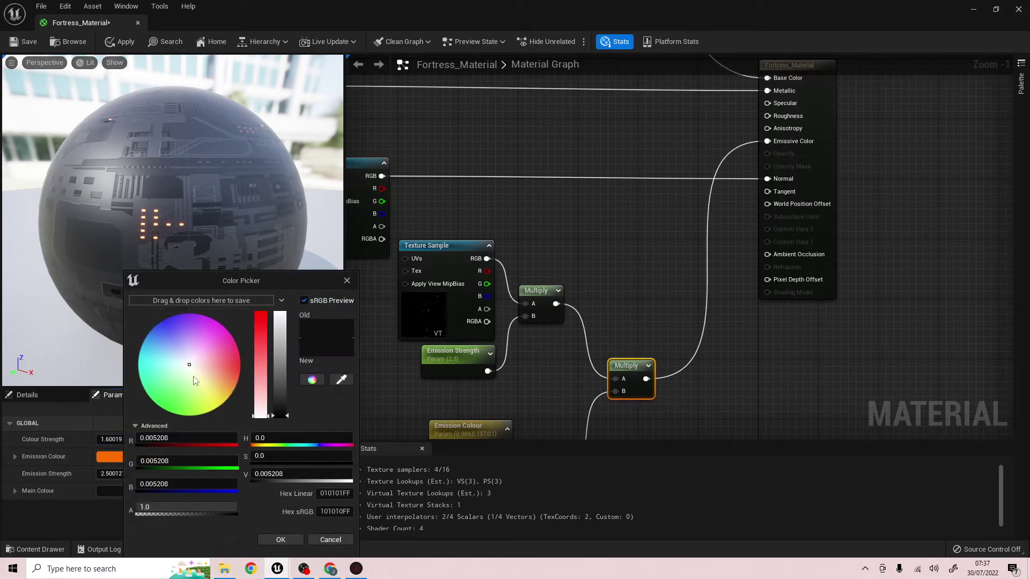
pyautogui.moveTo(193, 376); pyautogui.dragTo(140, 348)
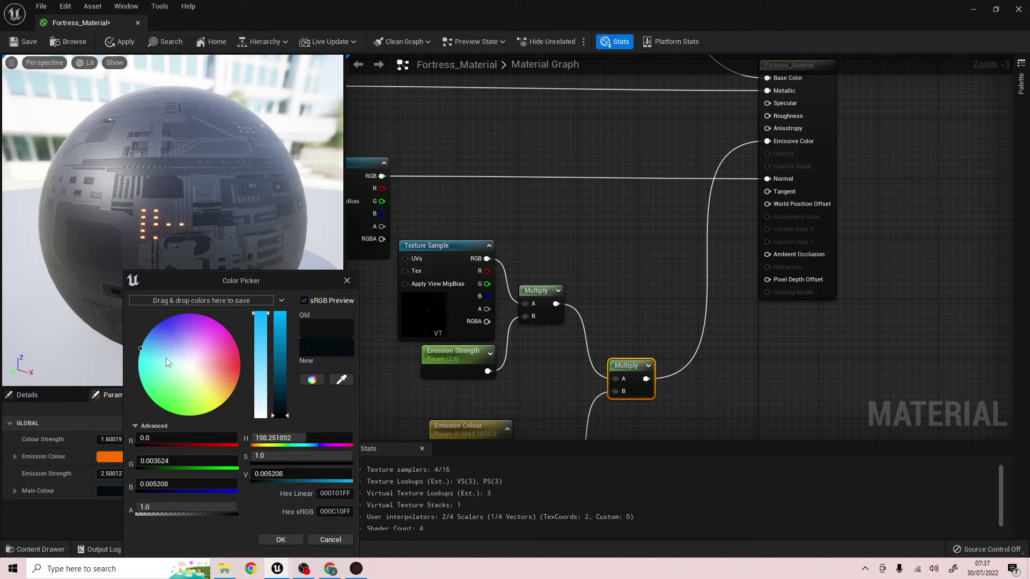
pyautogui.click(281, 539)
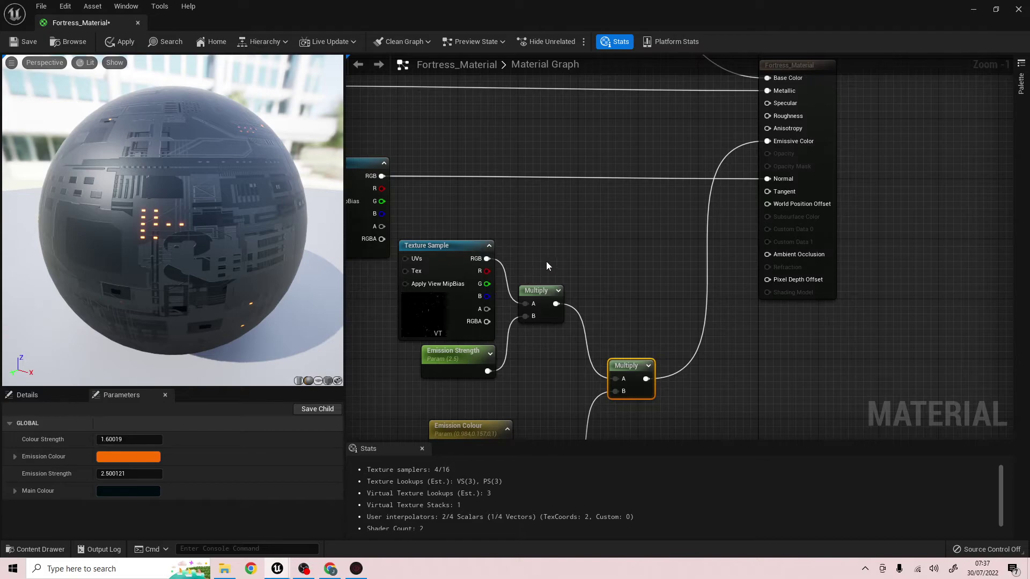
# Step: Check the finished material on the preview sphere, save Fortress_Material and return to the starwarstest level with no assets selected
pyautogui.scroll(-4, 547, 263)
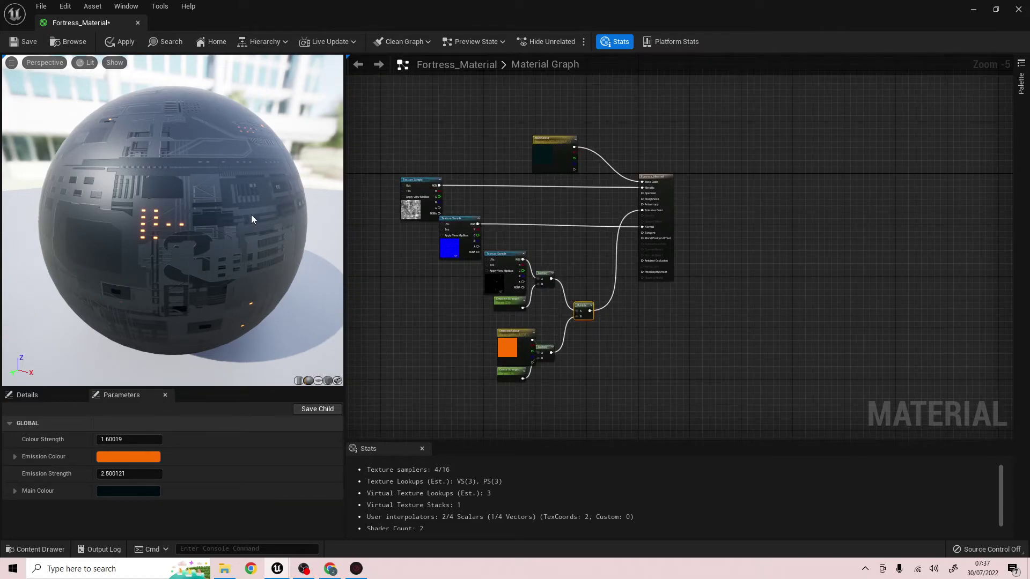
pyautogui.moveTo(251, 214); pyautogui.dragTo(332, 236)
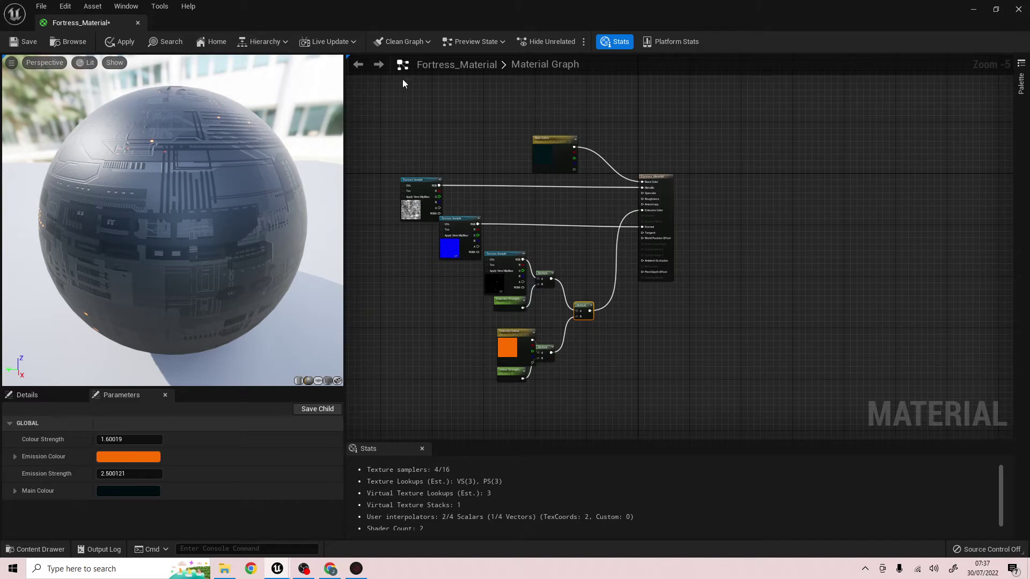
pyautogui.click(31, 43)
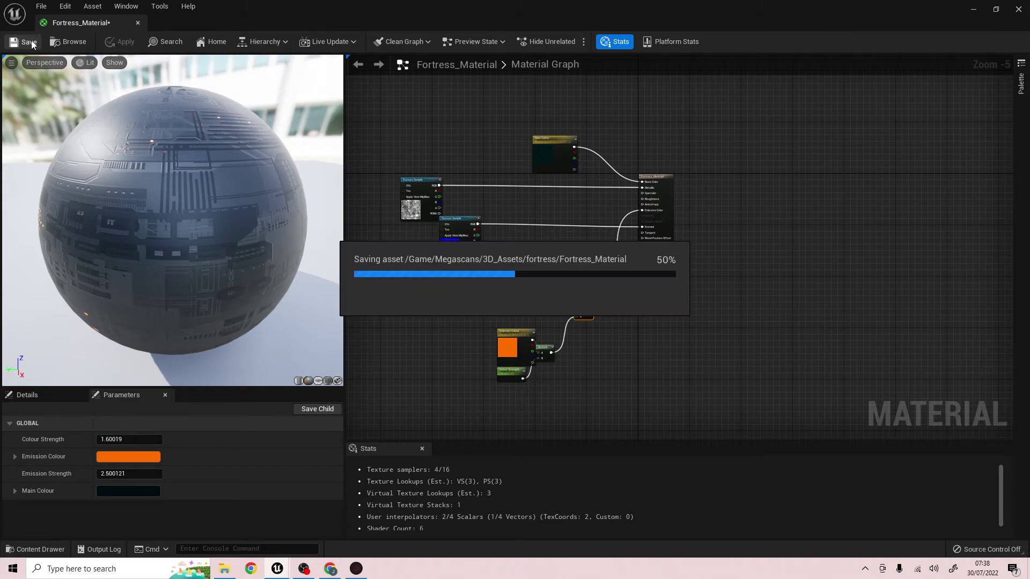
pyautogui.click(977, 9)
pyautogui.click(476, 14)
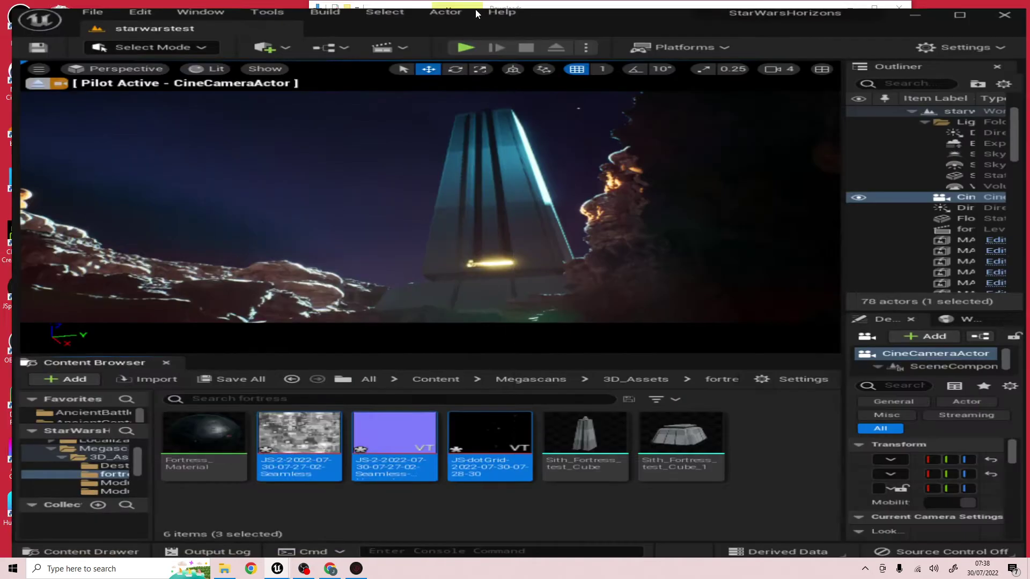
pyautogui.click(503, 439)
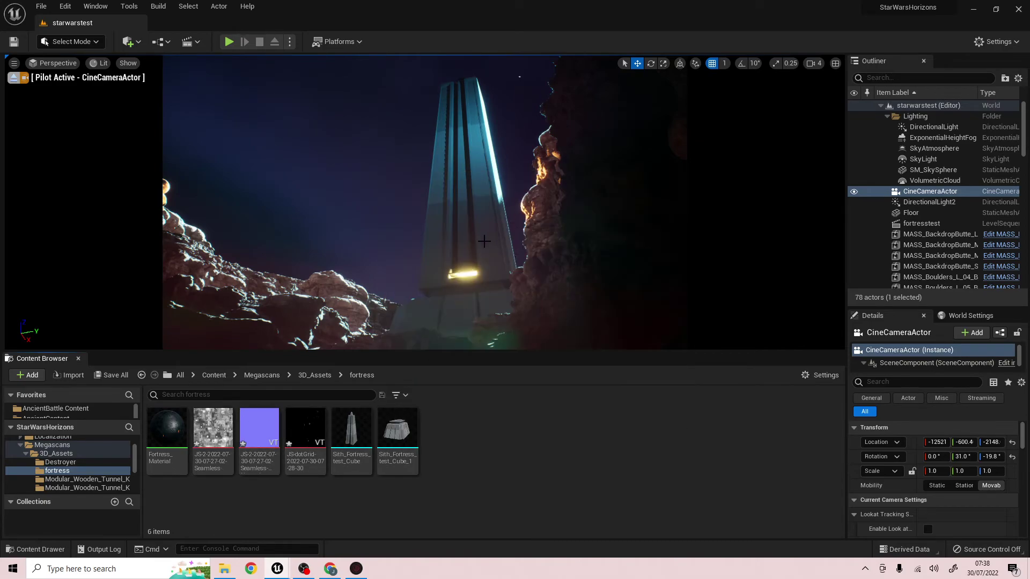
# Step: Assign Fortress_Material to Element 0 of the fortress tower Sith_Fortress_test_Cube and its base Sith_Fortress_test_Cube_1
pyautogui.click(483, 241)
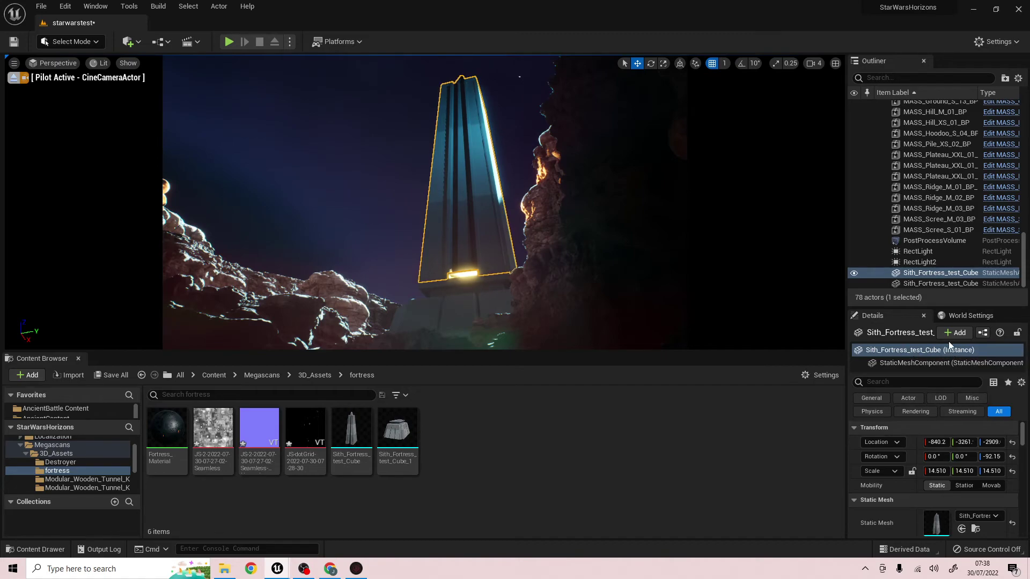
pyautogui.moveTo(872, 315); pyautogui.dragTo(834, 243)
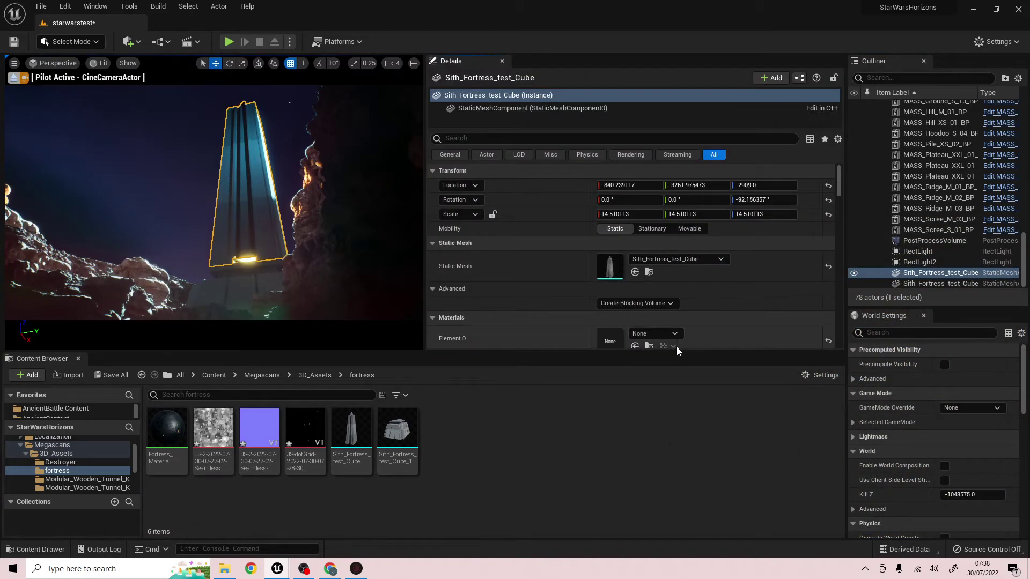
pyautogui.moveTo(688, 355); pyautogui.dragTo(713, 393)
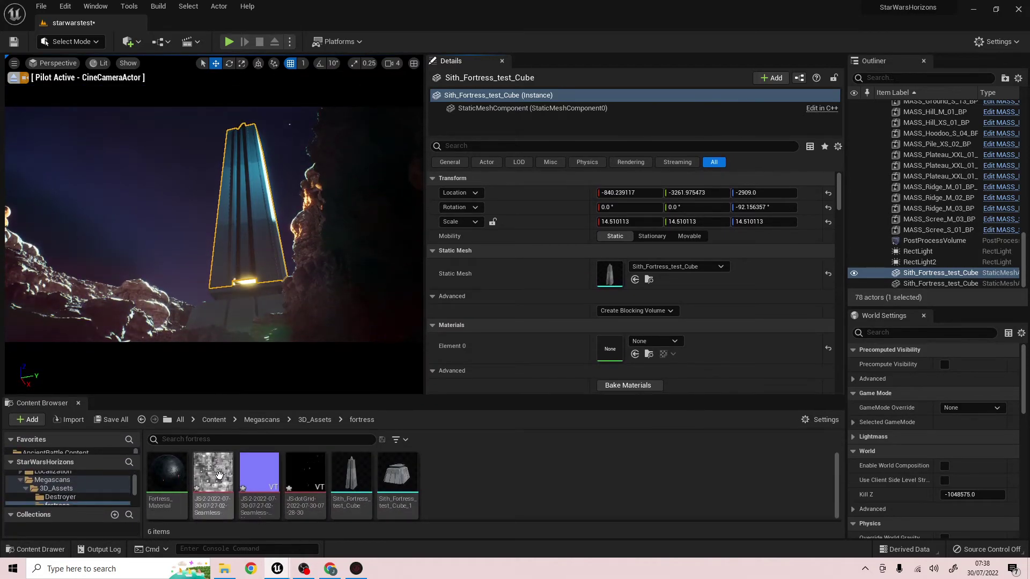
pyautogui.moveTo(166, 472); pyautogui.dragTo(609, 351)
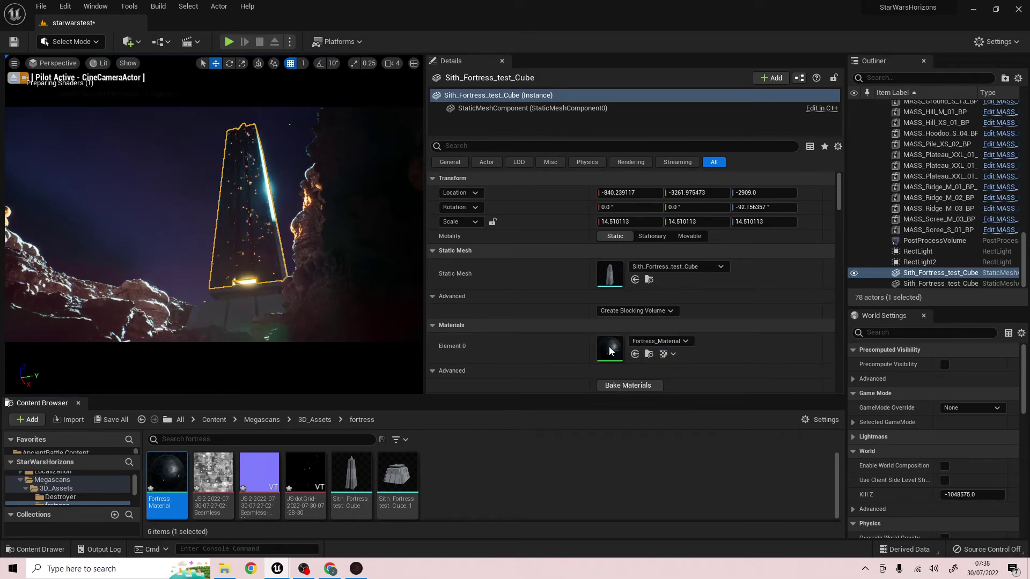
pyautogui.click(274, 313)
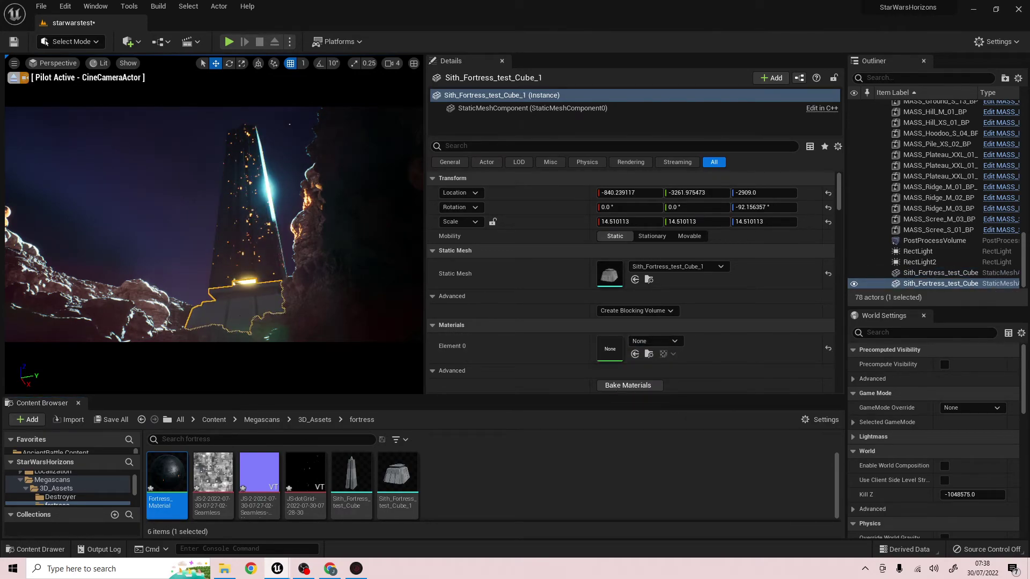
pyautogui.moveTo(166, 472); pyautogui.dragTo(611, 349)
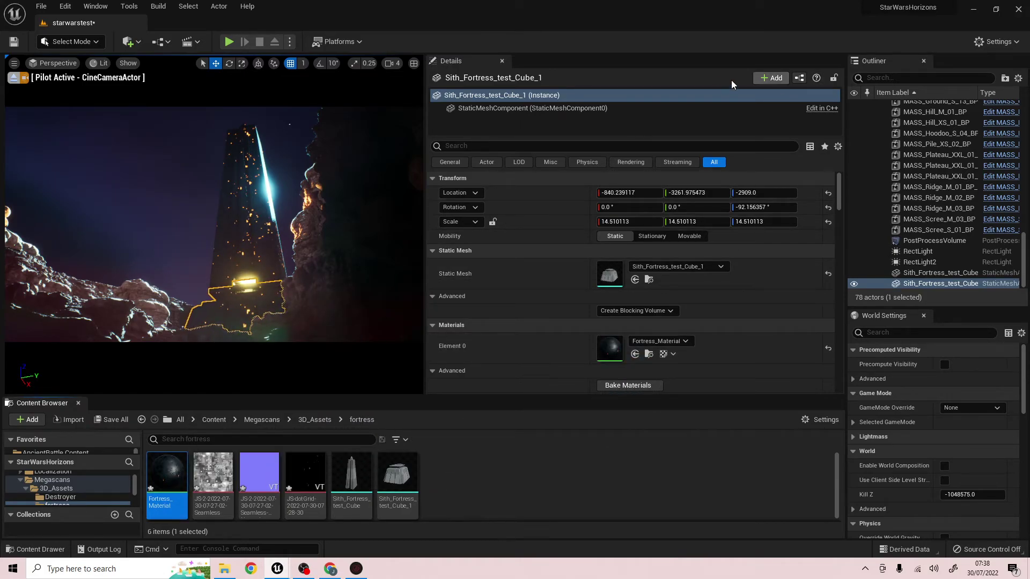
# Step: Dock Details back beside World Settings, enlarge the level viewport and deselect the fortress base to view the textured scene
pyautogui.moveTo(466, 65); pyautogui.dragTo(938, 311)
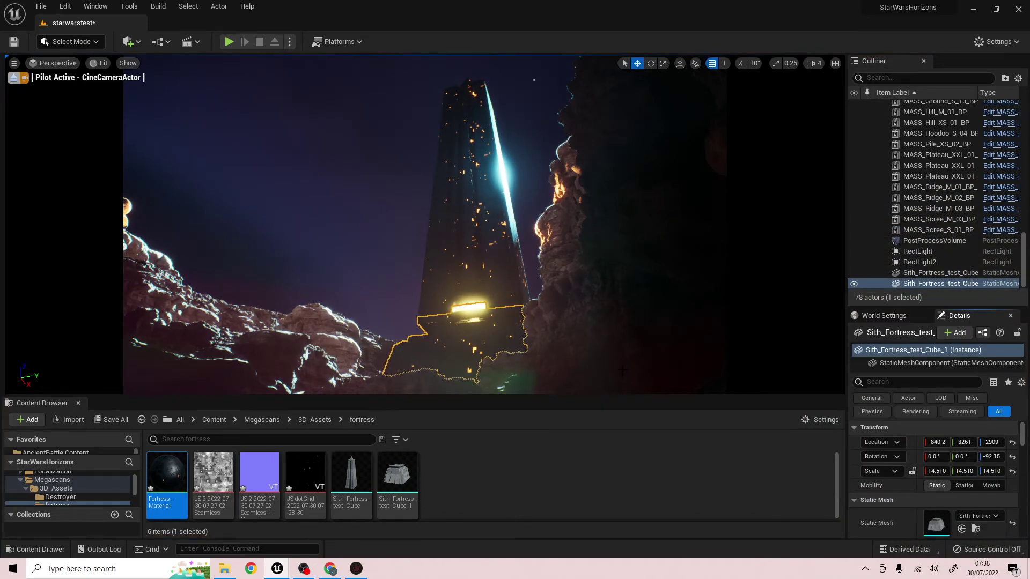
pyautogui.moveTo(635, 396); pyautogui.dragTo(638, 508)
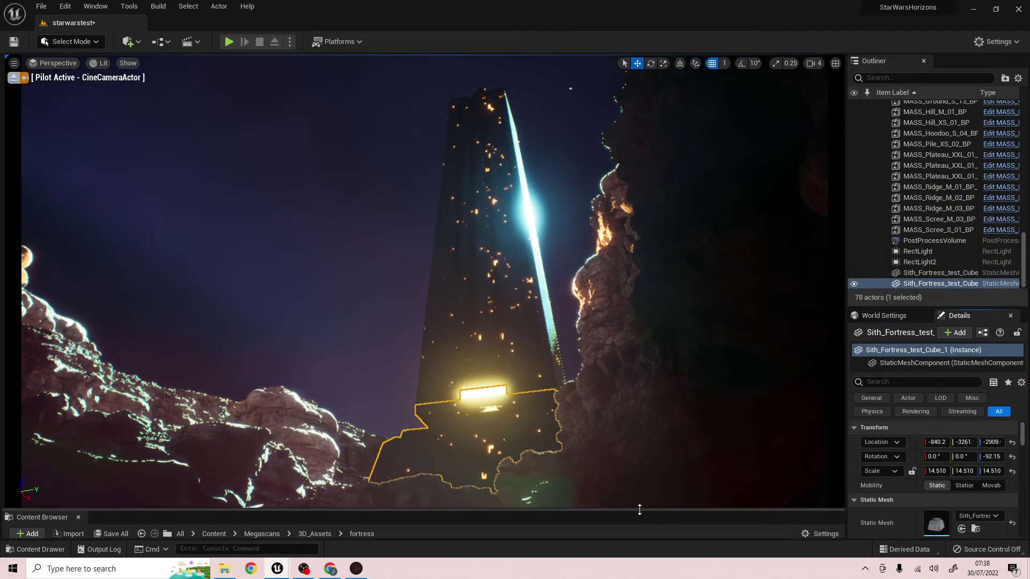
pyautogui.click(333, 177)
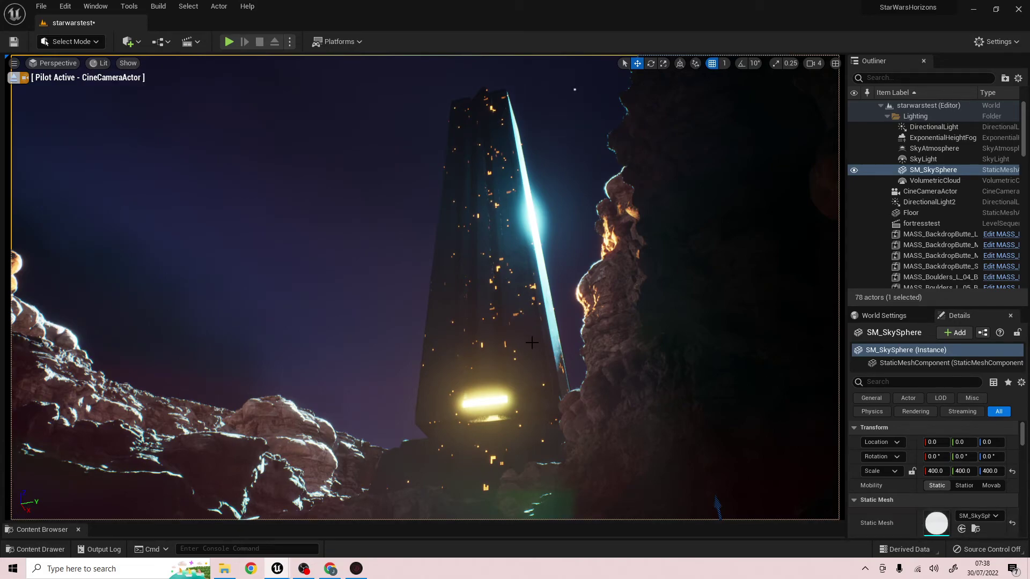
# Step: Change Fortress_Material's Emission Colour to light blue, hex sRGB 4392FD, apply it and return to the level to view the tower
pyautogui.scroll(-2, 940, 510)
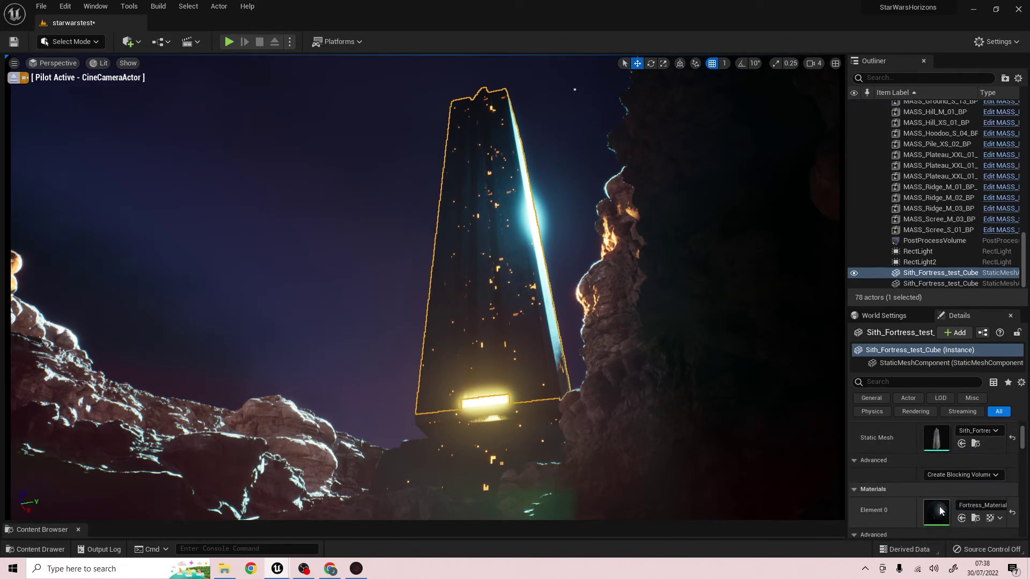
pyautogui.doubleClick(940, 514)
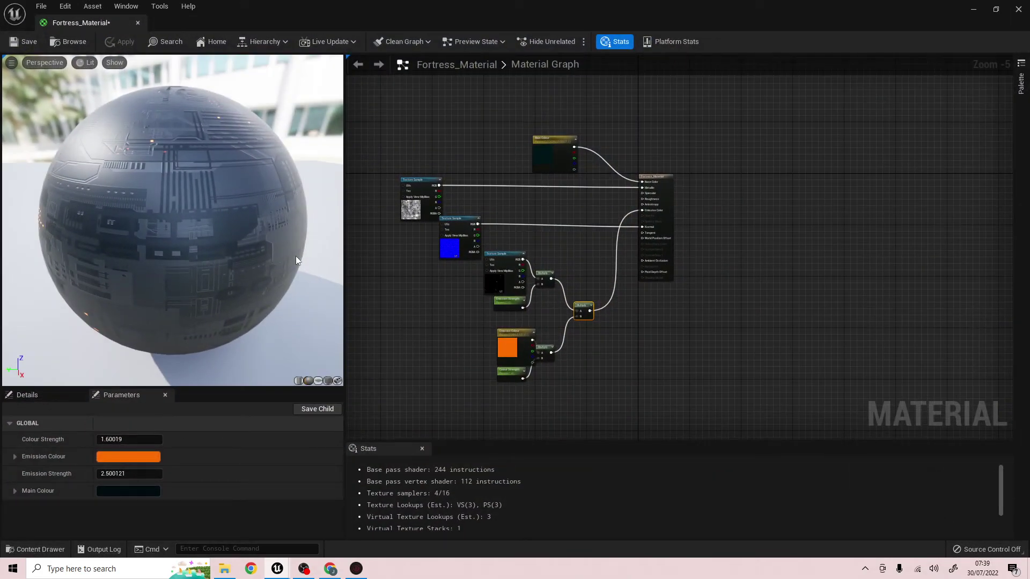
pyautogui.click(136, 457)
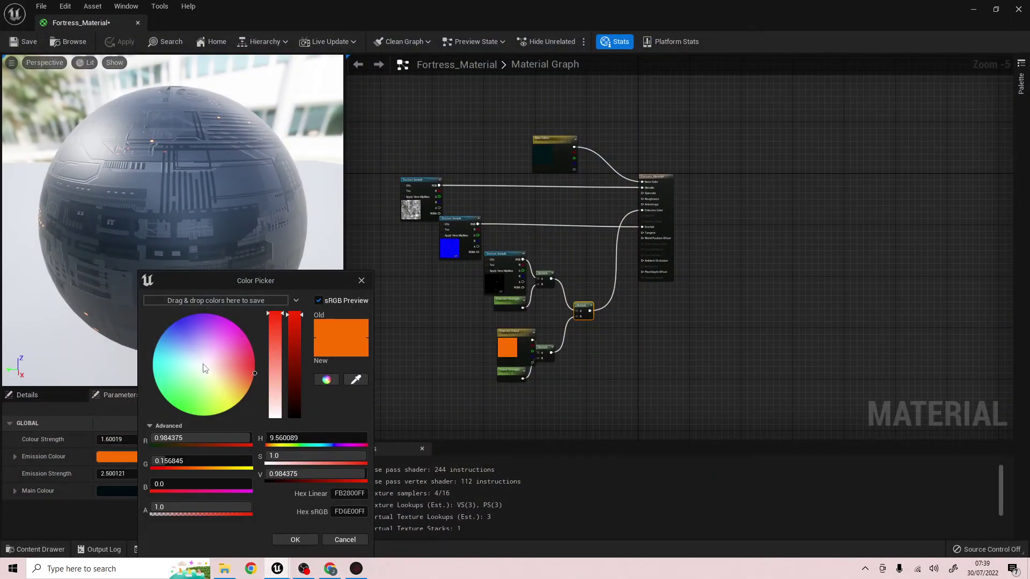
pyautogui.moveTo(194, 365); pyautogui.dragTo(169, 330)
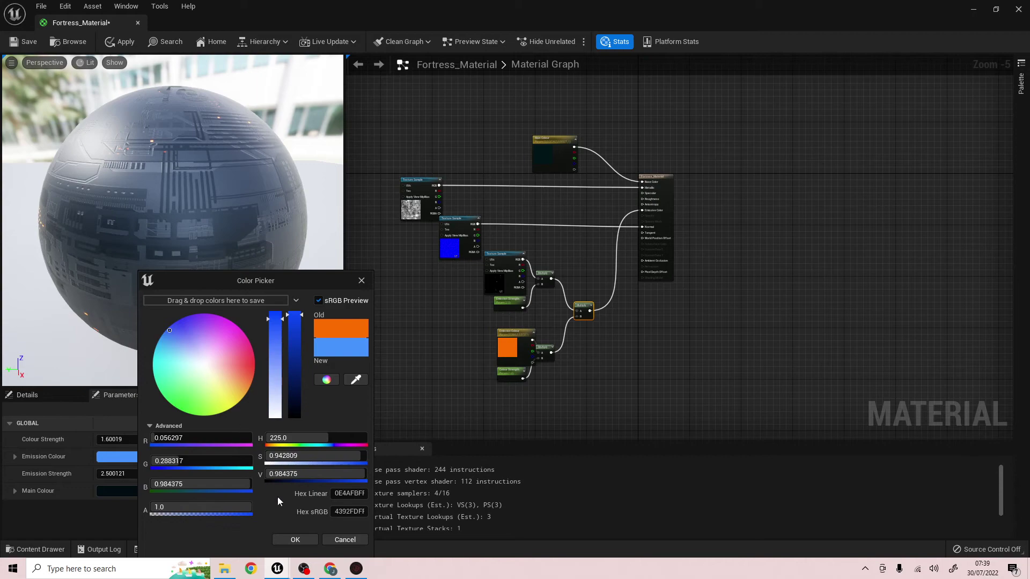
pyautogui.click(296, 540)
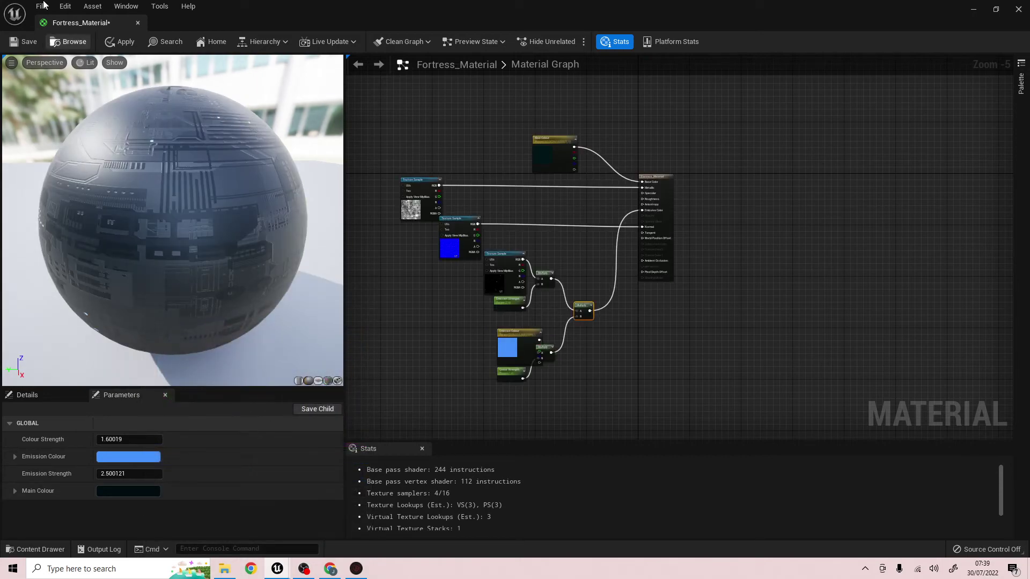
pyautogui.click(119, 43)
pyautogui.click(975, 10)
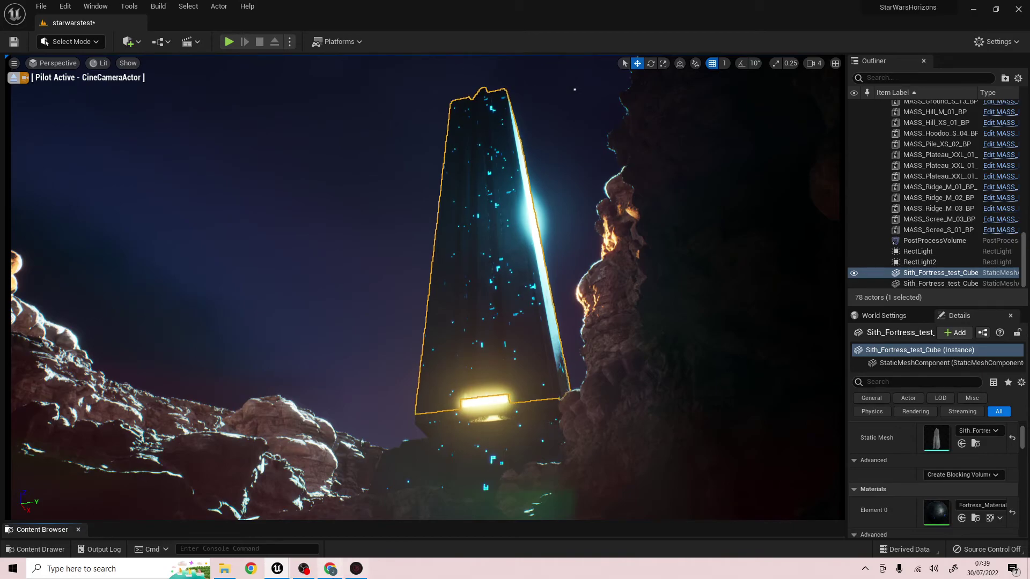
# Step: Set Fortress_Material's Emission Colour to orange, hex sRGB FD7F00, apply the change and return to the level
pyautogui.doubleClick(937, 512)
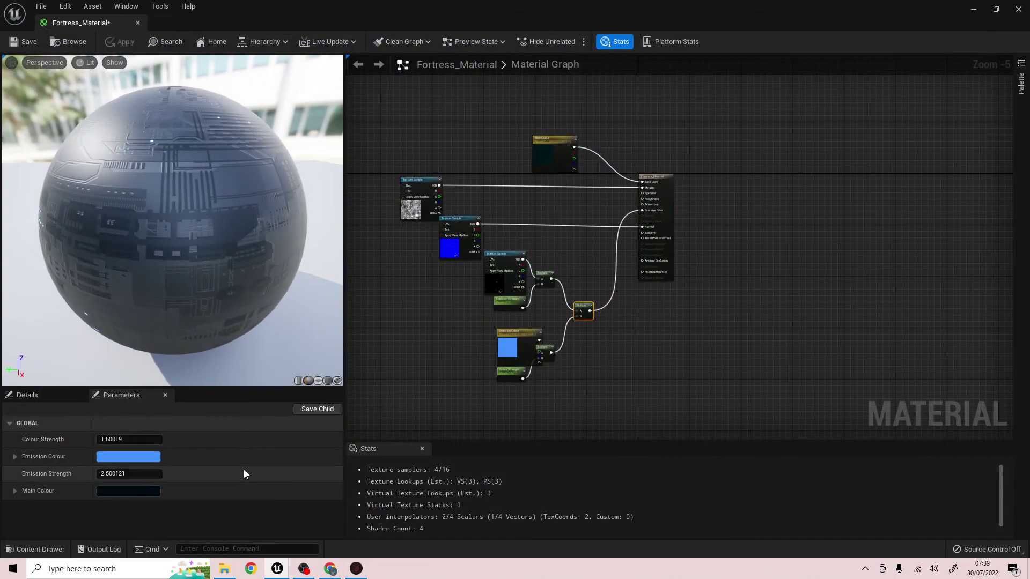
pyautogui.click(129, 457)
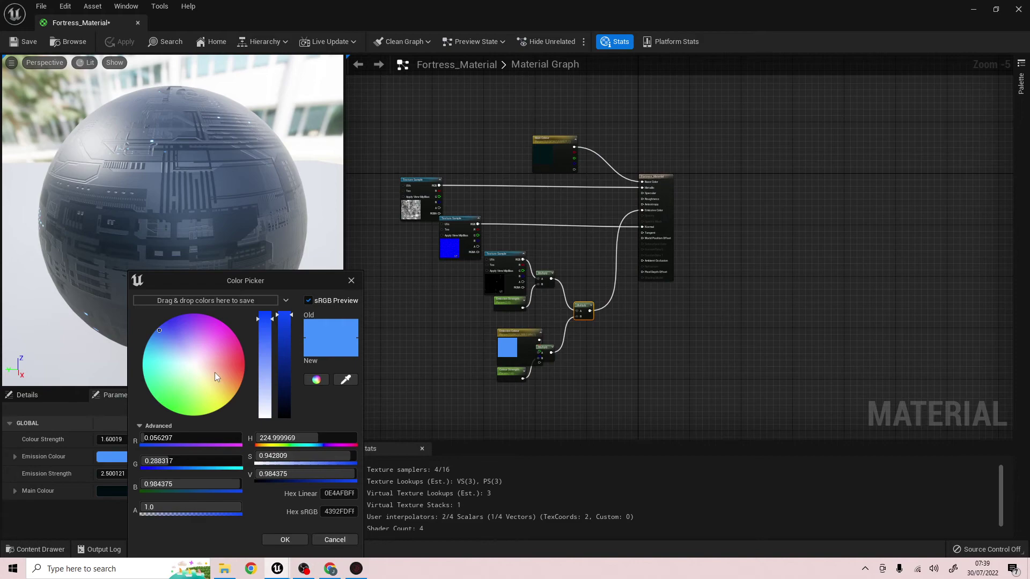
pyautogui.moveTo(214, 372); pyautogui.dragTo(248, 379)
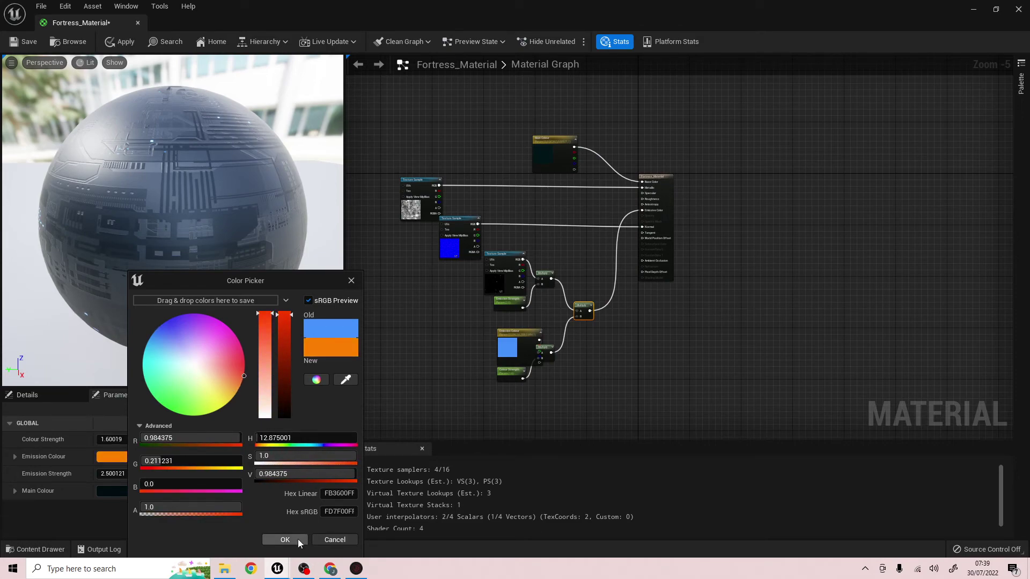
pyautogui.click(284, 540)
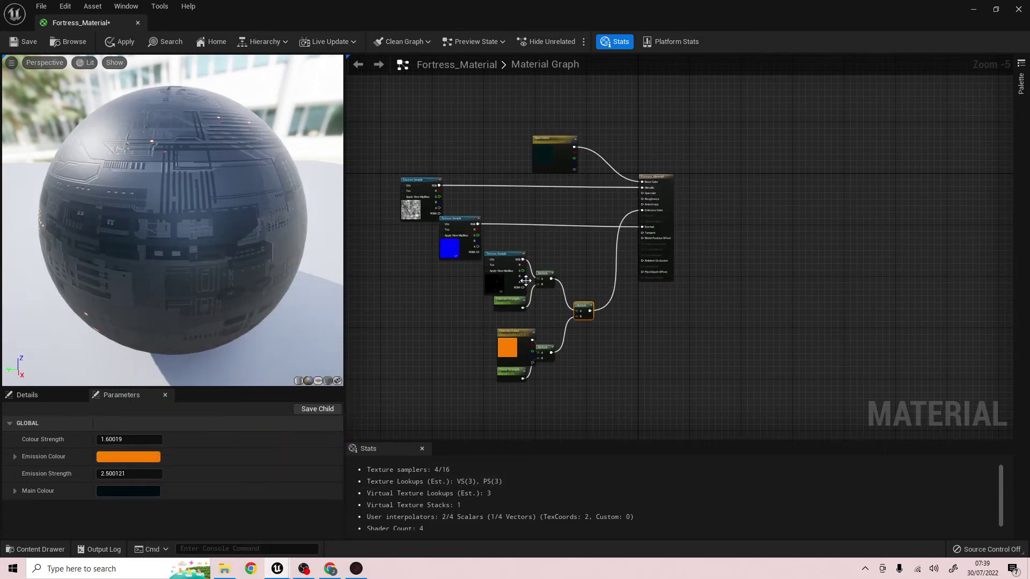
pyautogui.click(122, 41)
pyautogui.click(971, 11)
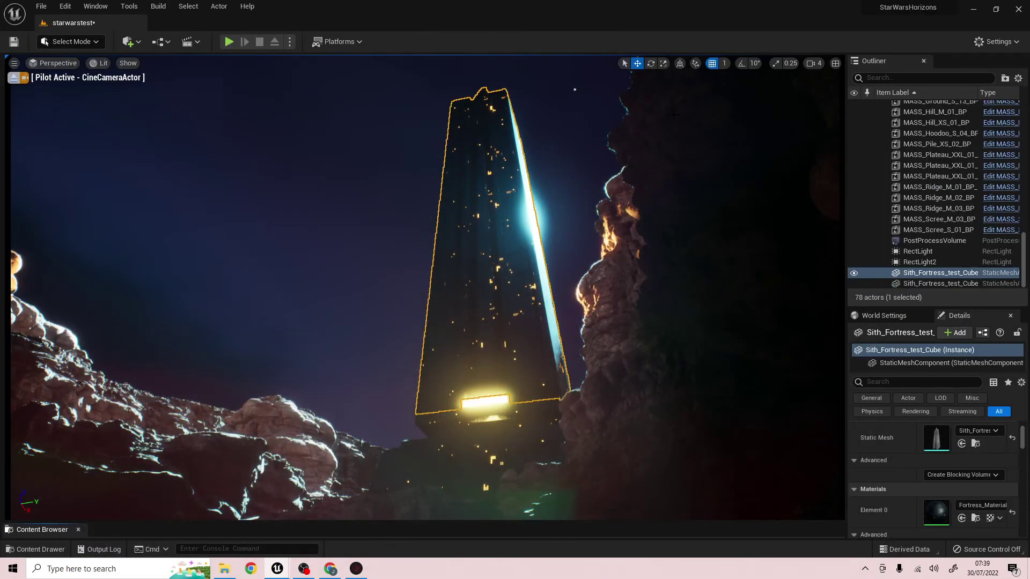
# Step: Deselect the tower and examine the fortress up close, checking the panel detail, window lights and glowing entrance from the top to the base
pyautogui.click(306, 139)
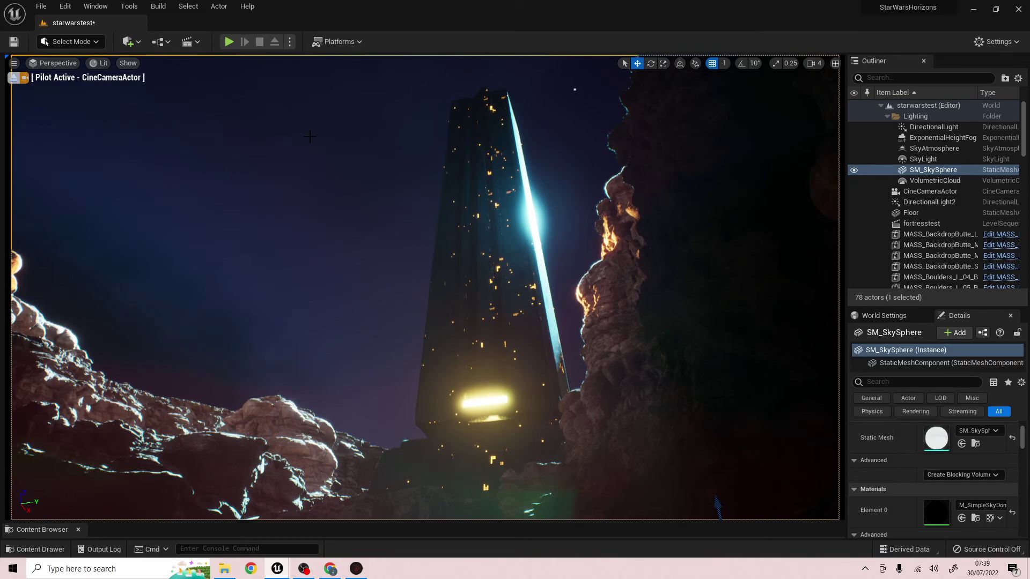
pyautogui.scroll(5, 554, 280)
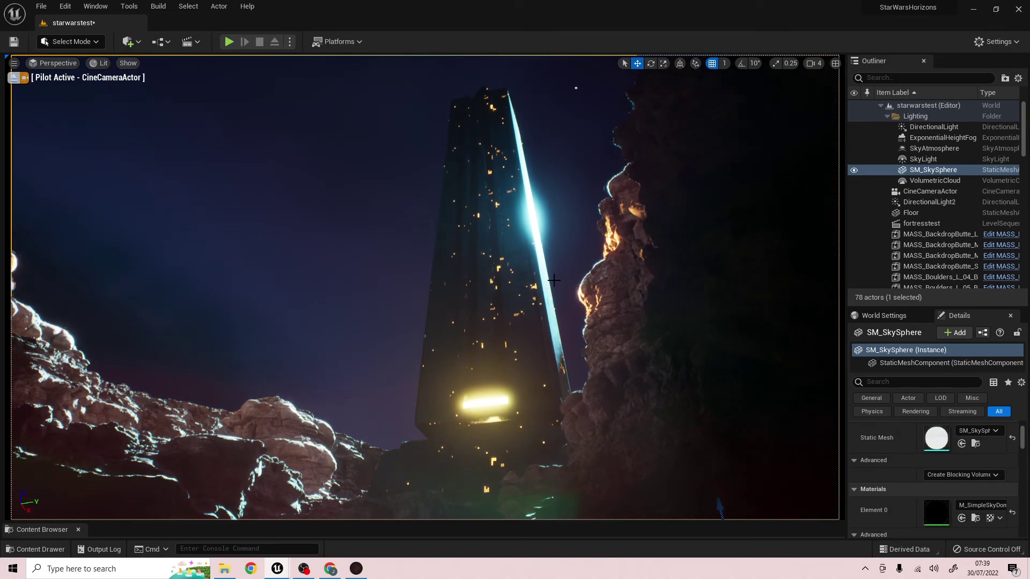
pyautogui.scroll(8, 553, 279)
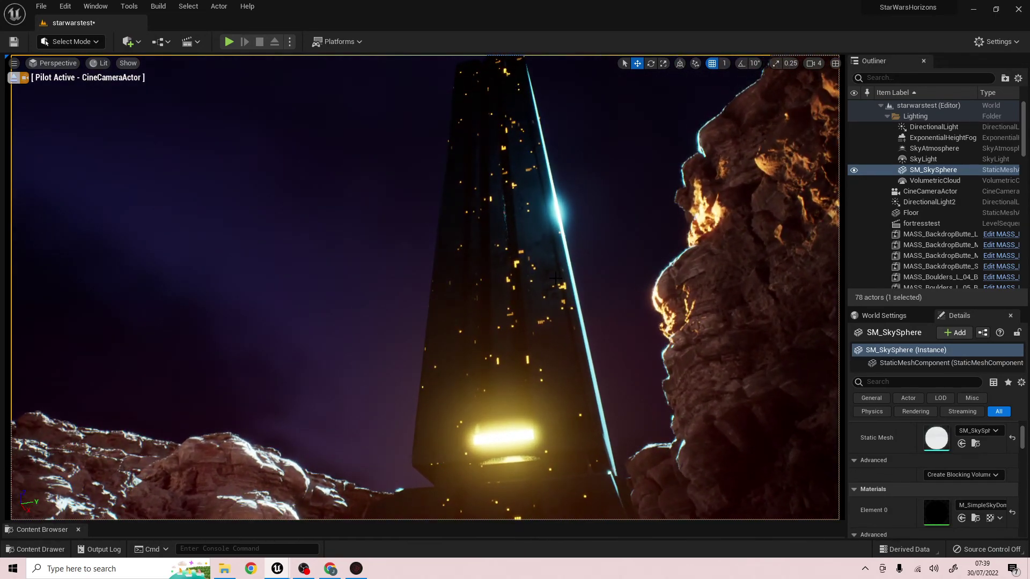
pyautogui.scroll(8, 561, 272)
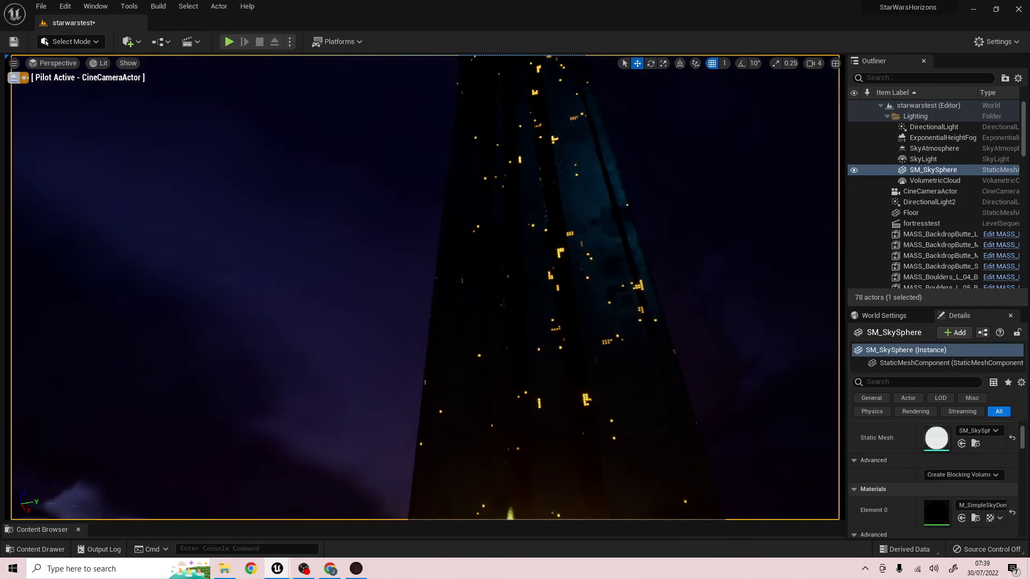
pyautogui.moveTo(557, 274); pyautogui.dragTo(504, 247, button='right')
pyautogui.scroll(-6, 424, 290)
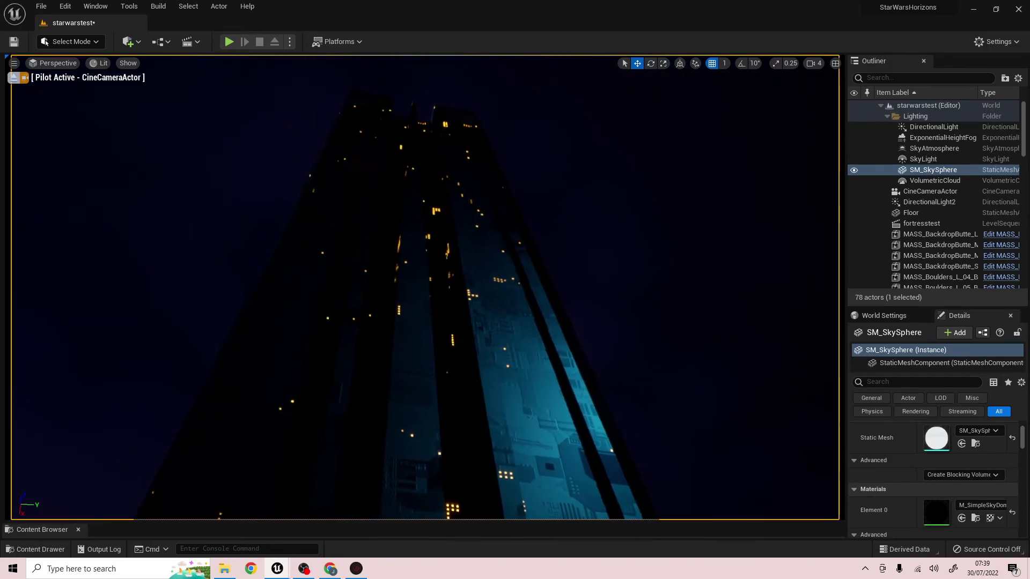
pyautogui.scroll(6, 424, 290)
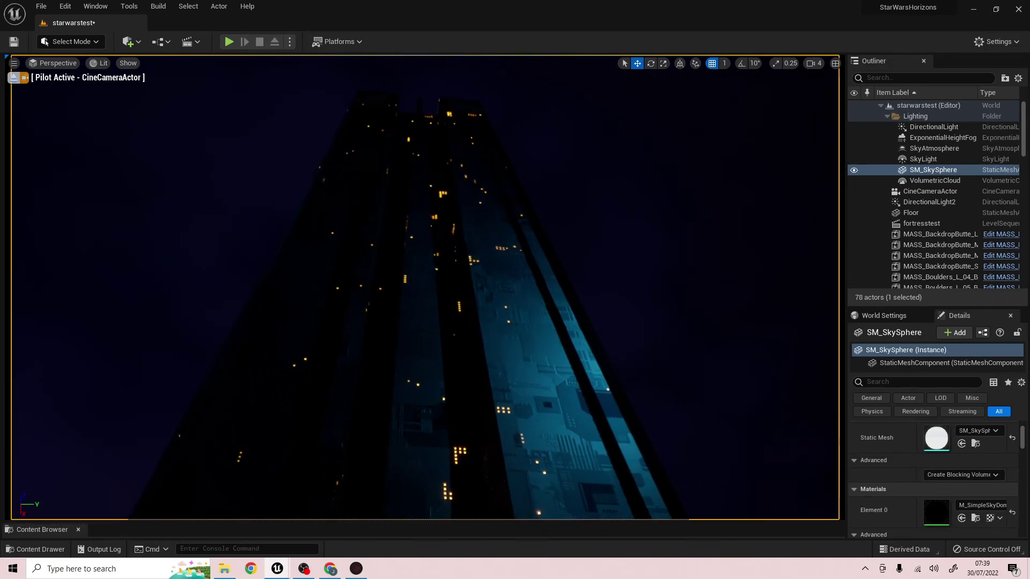
pyautogui.moveTo(423, 289); pyautogui.dragTo(423, 324, button='right')
pyautogui.moveTo(510, 263); pyautogui.dragTo(494, 263, button='right')
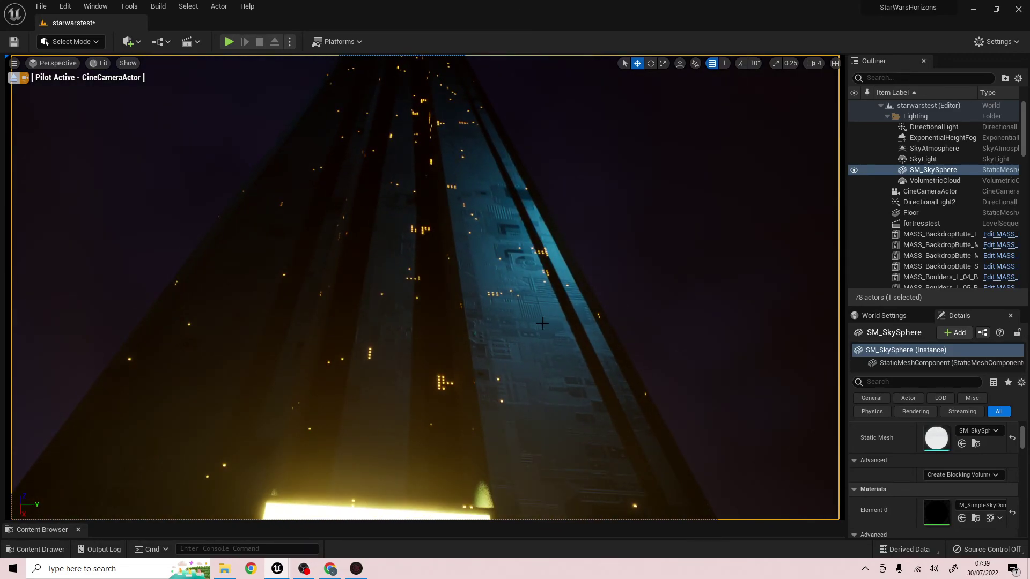
pyautogui.moveTo(542, 323); pyautogui.dragTo(599, 375, button='right')
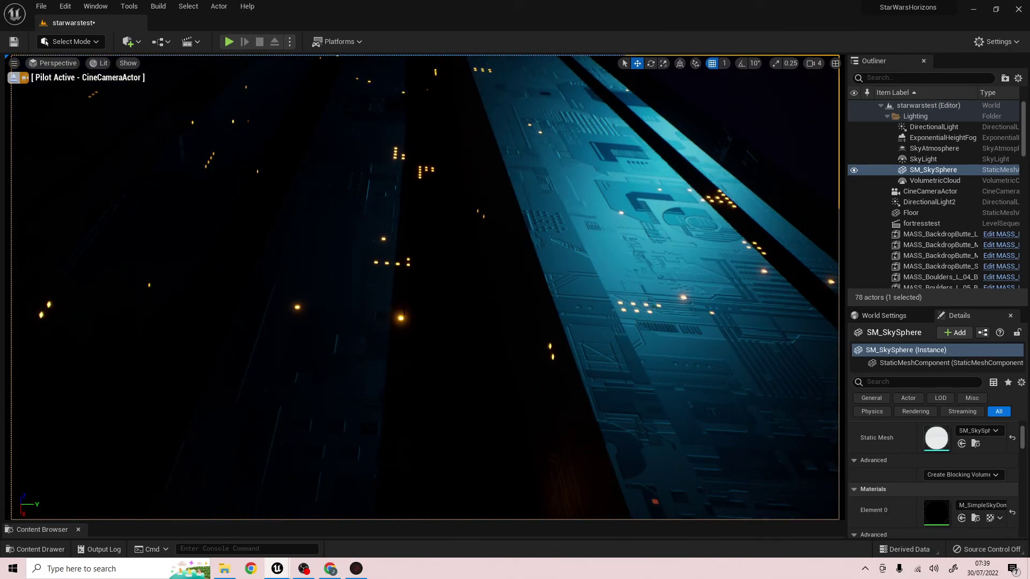
pyautogui.moveTo(436, 364); pyautogui.dragTo(435, 390, button='right')
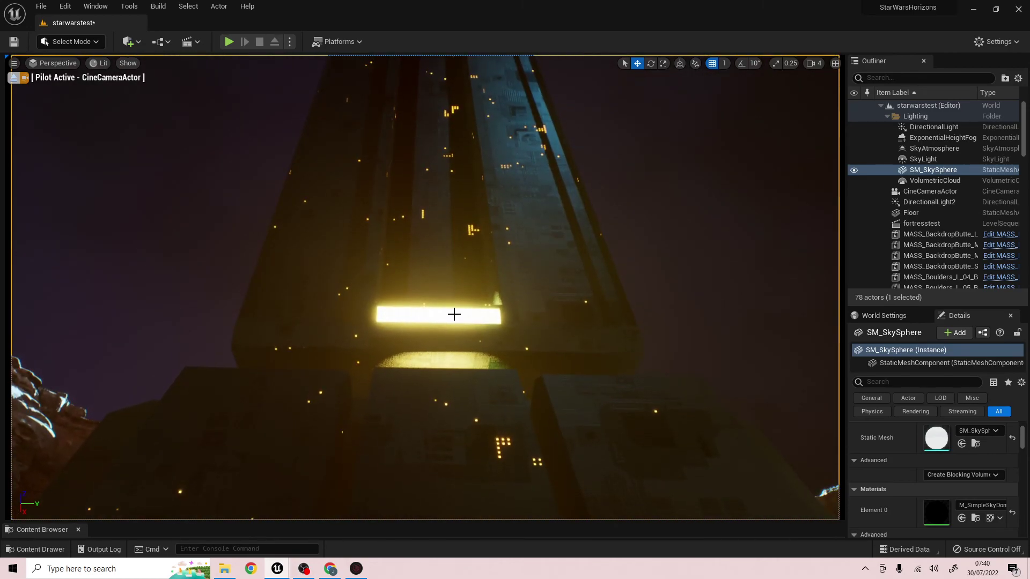
pyautogui.moveTo(453, 313); pyautogui.dragTo(453, 320, button='right')
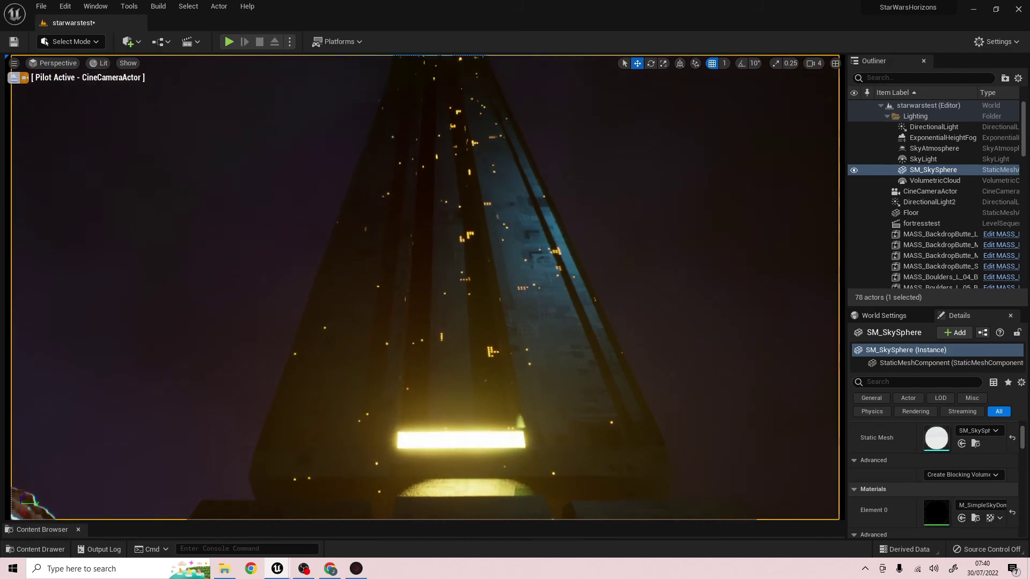
pyautogui.moveTo(453, 313); pyautogui.dragTo(453, 321, button='right')
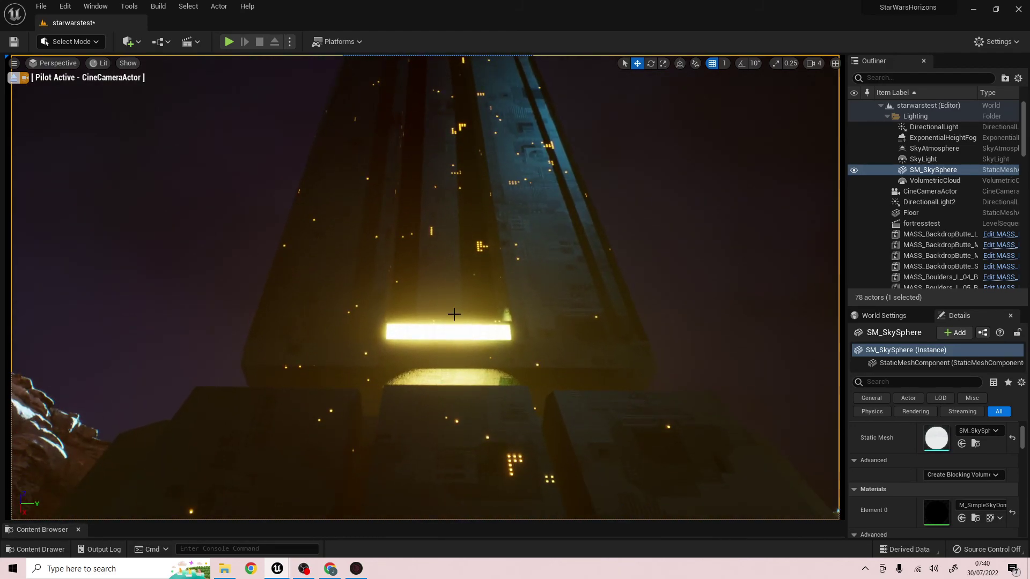